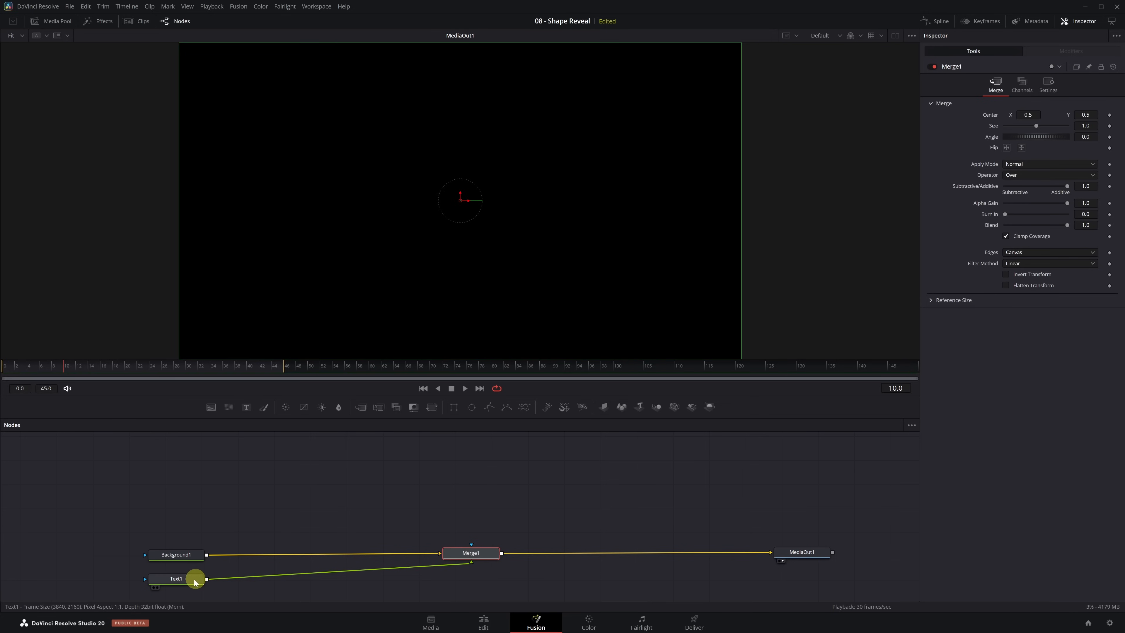
# Step: Move the Text1 node above Merge1 and enter "SHAPE REVEAL" as its text
pyautogui.moveTo(191, 577); pyautogui.dragTo(481, 510)
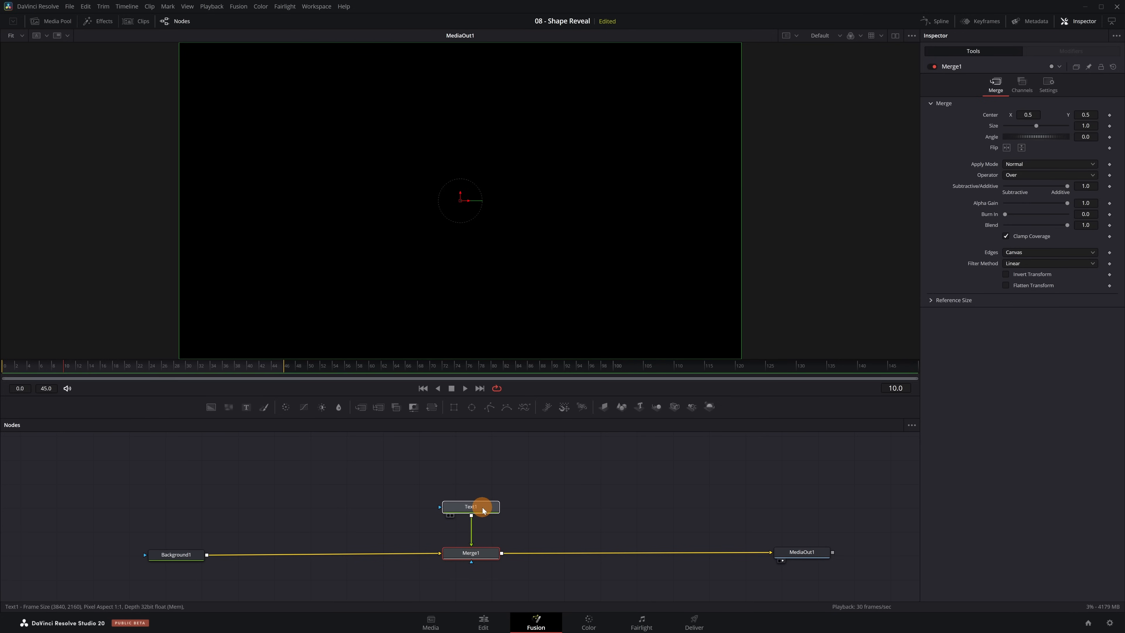
pyautogui.click(483, 510)
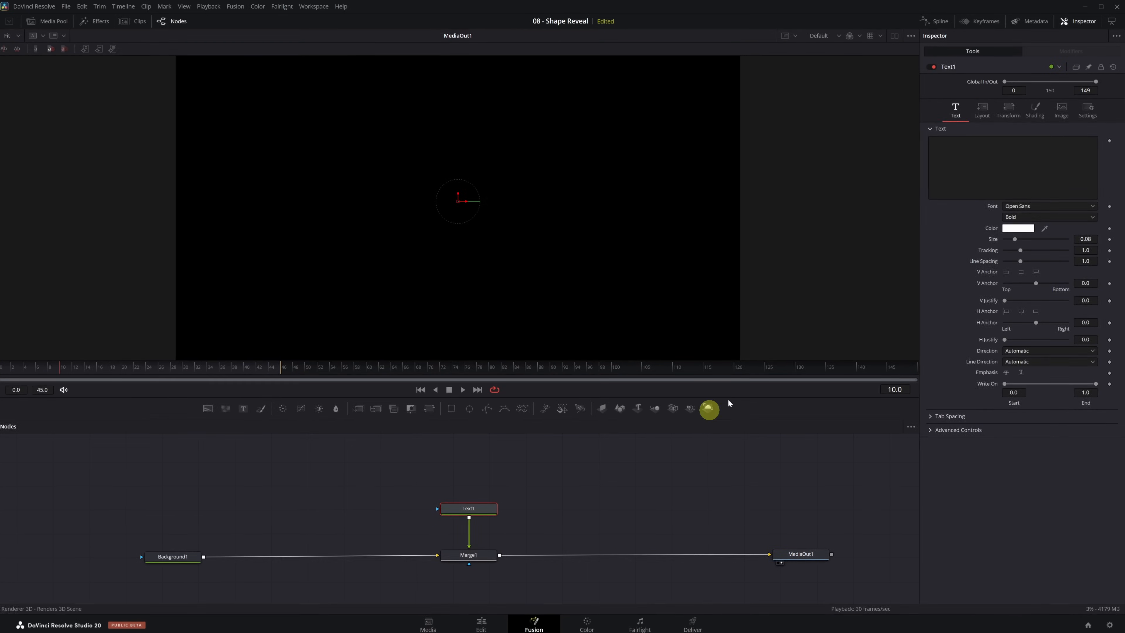
pyautogui.click(1004, 178)
pyautogui.write('SHAPE REVEAL')
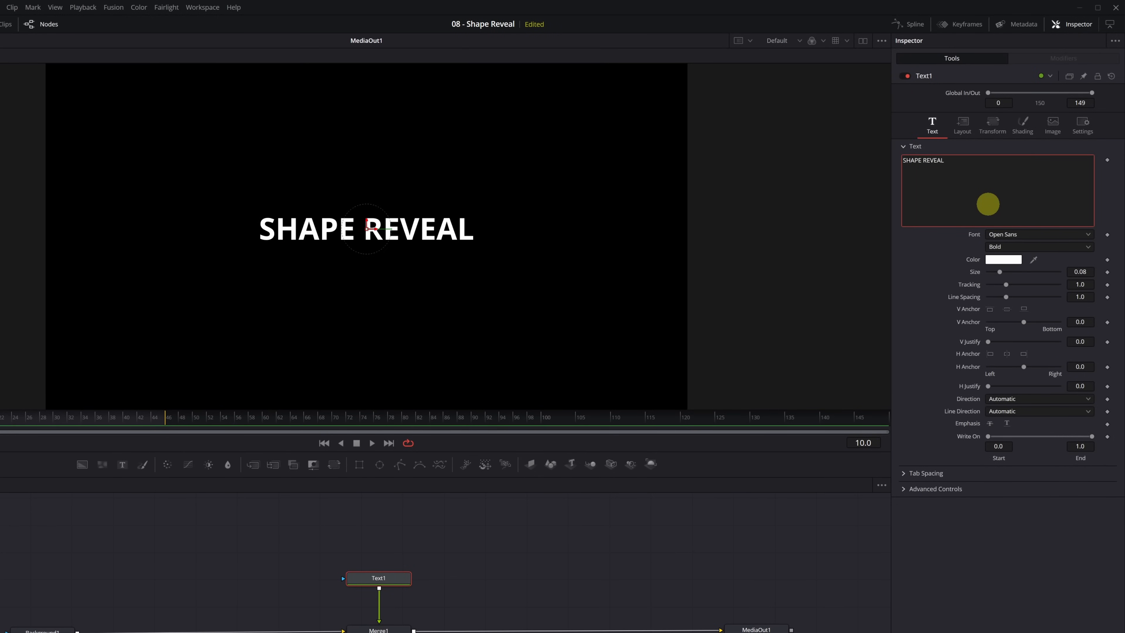
# Step: Style the title in Montserrat Black Italic and increase its size to about 0.1258
pyautogui.click(1088, 235)
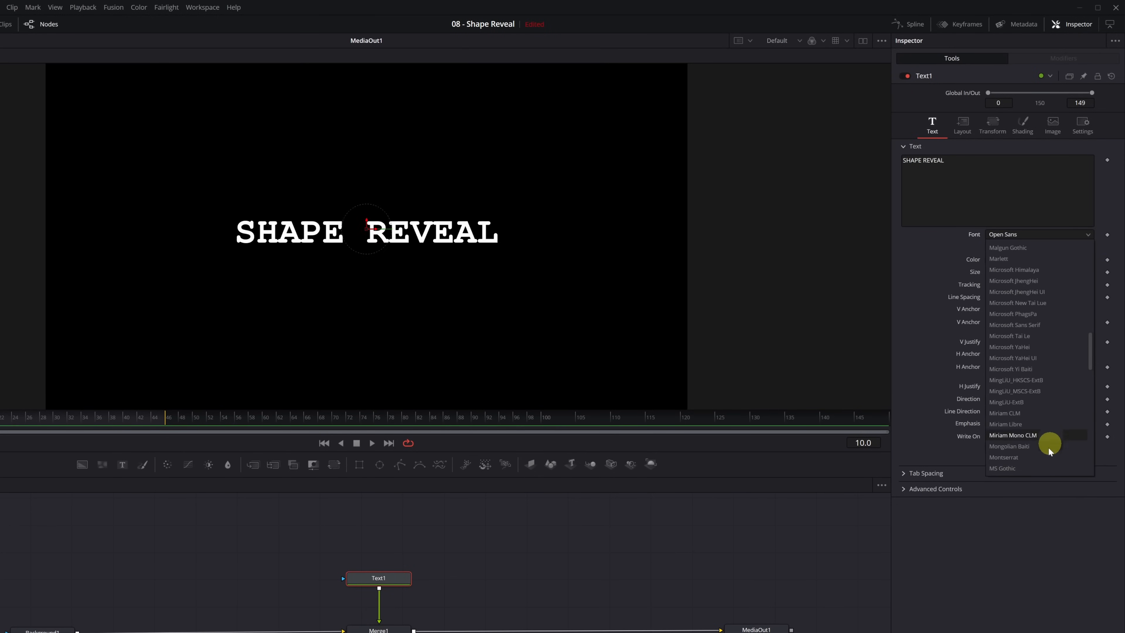
pyautogui.click(1042, 456)
pyautogui.click(1092, 248)
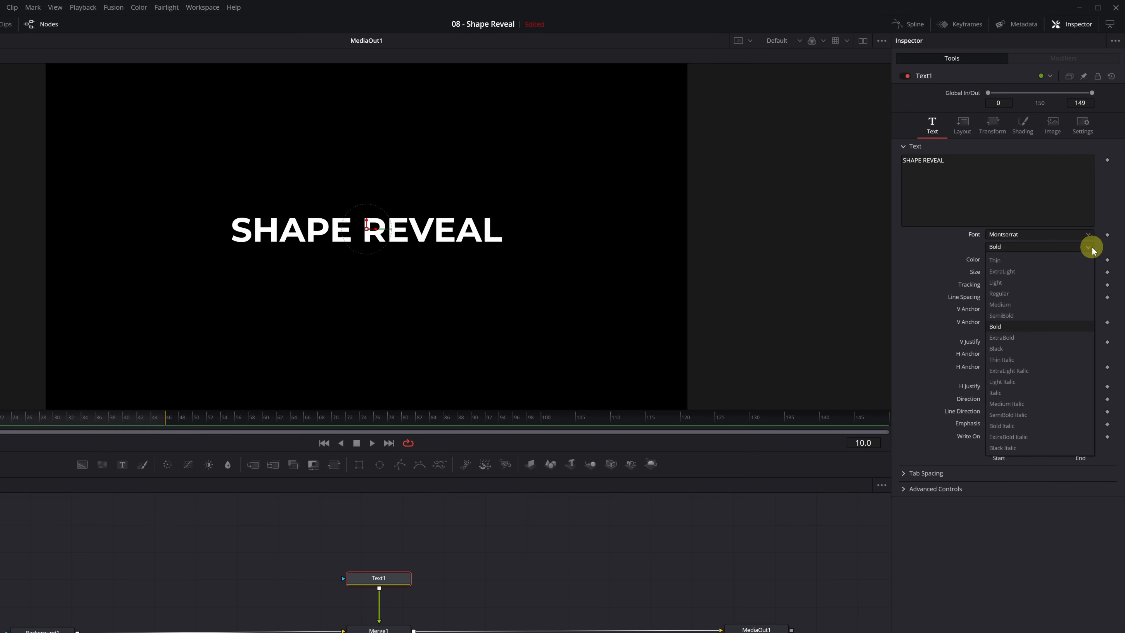
pyautogui.click(1041, 447)
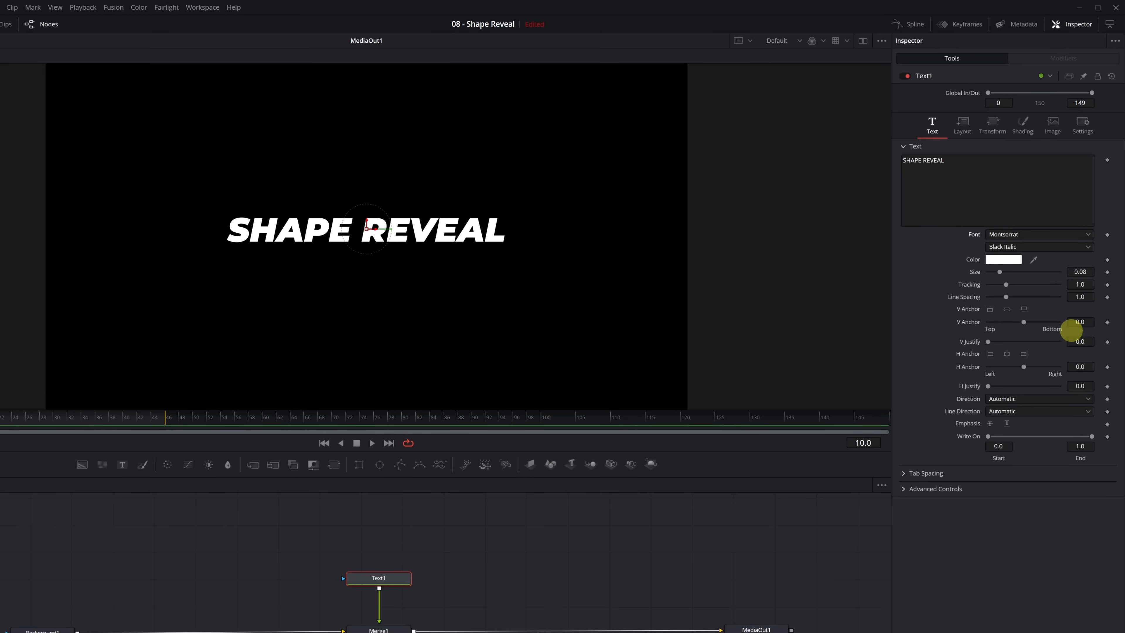
pyautogui.moveTo(1079, 272); pyautogui.dragTo(677, 282)
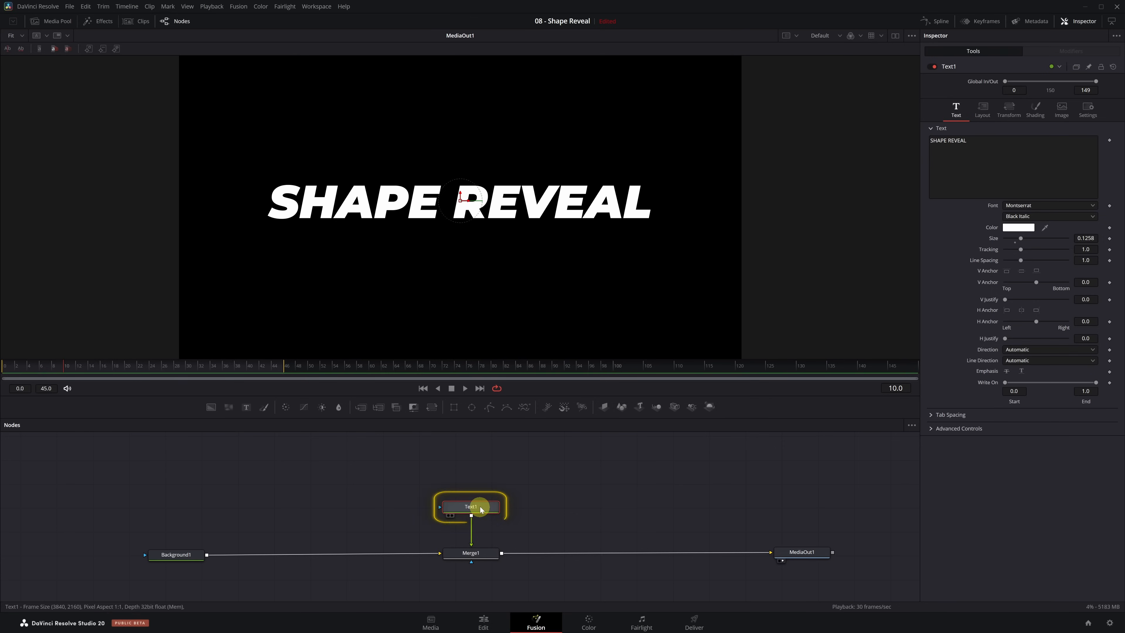
# Step: Add a rectangle mask to Text1 and resize it around the title, about 0.778 wide and 0.214 high
pyautogui.click(454, 414)
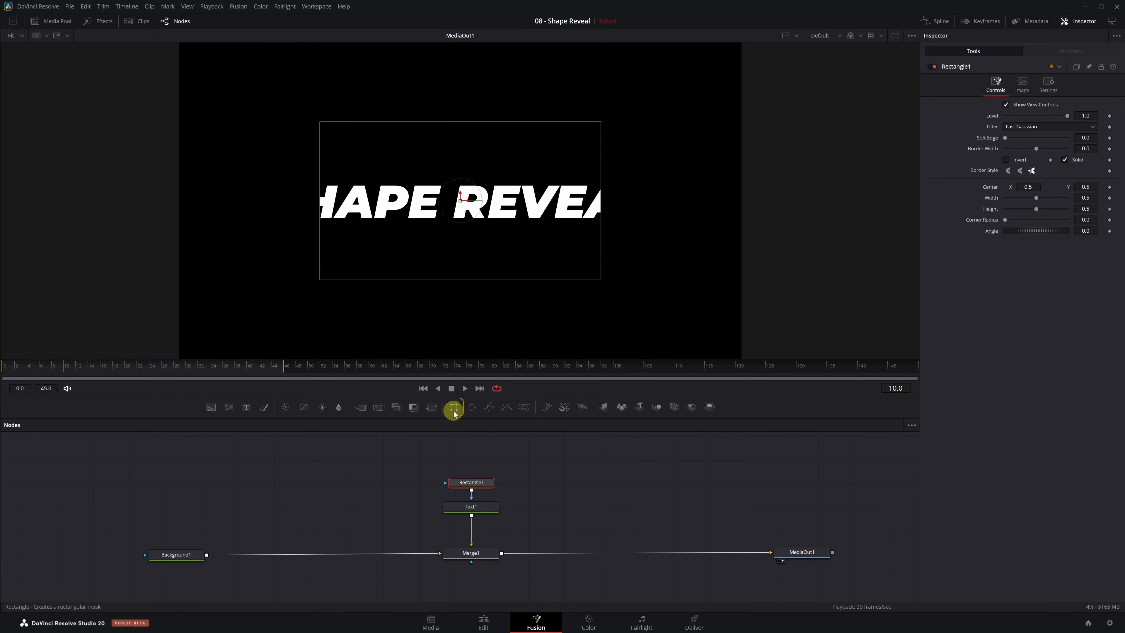
pyautogui.moveTo(458, 279); pyautogui.dragTo(463, 237)
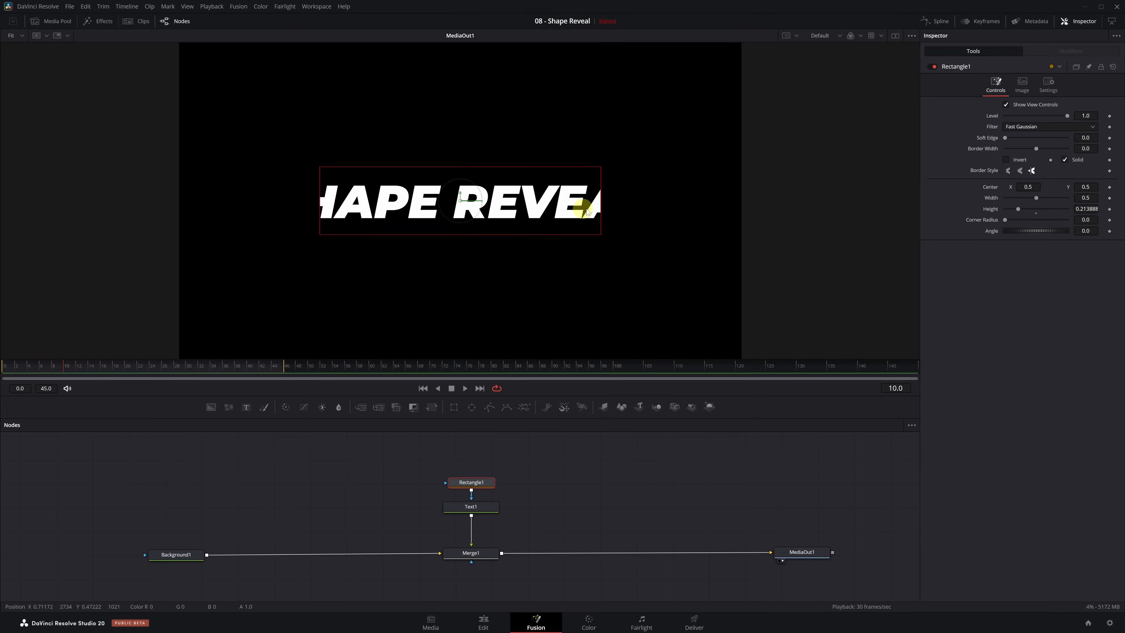
pyautogui.moveTo(602, 201); pyautogui.dragTo(678, 215)
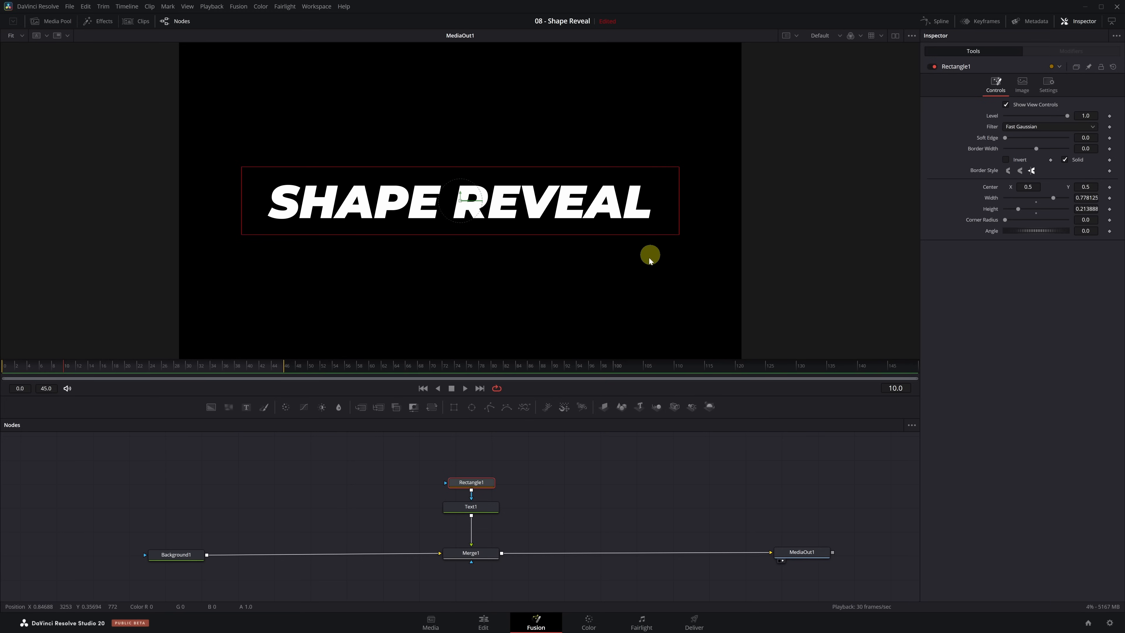
# Step: Keyframe Text1's character spacing and character offset at frame 30
pyautogui.click(489, 509)
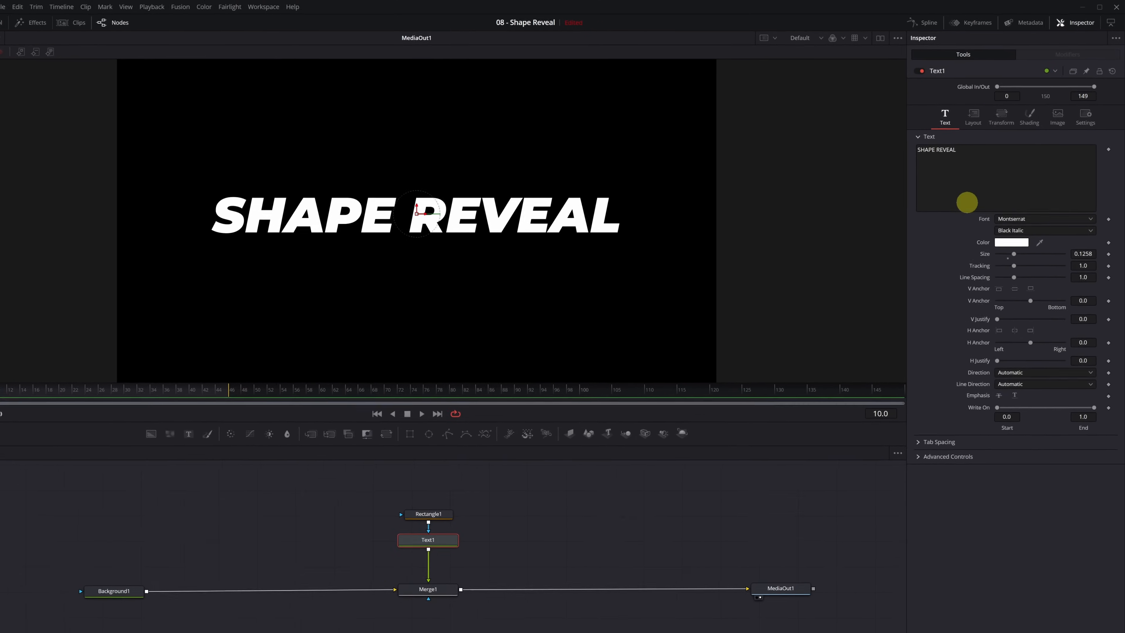
pyautogui.click(997, 123)
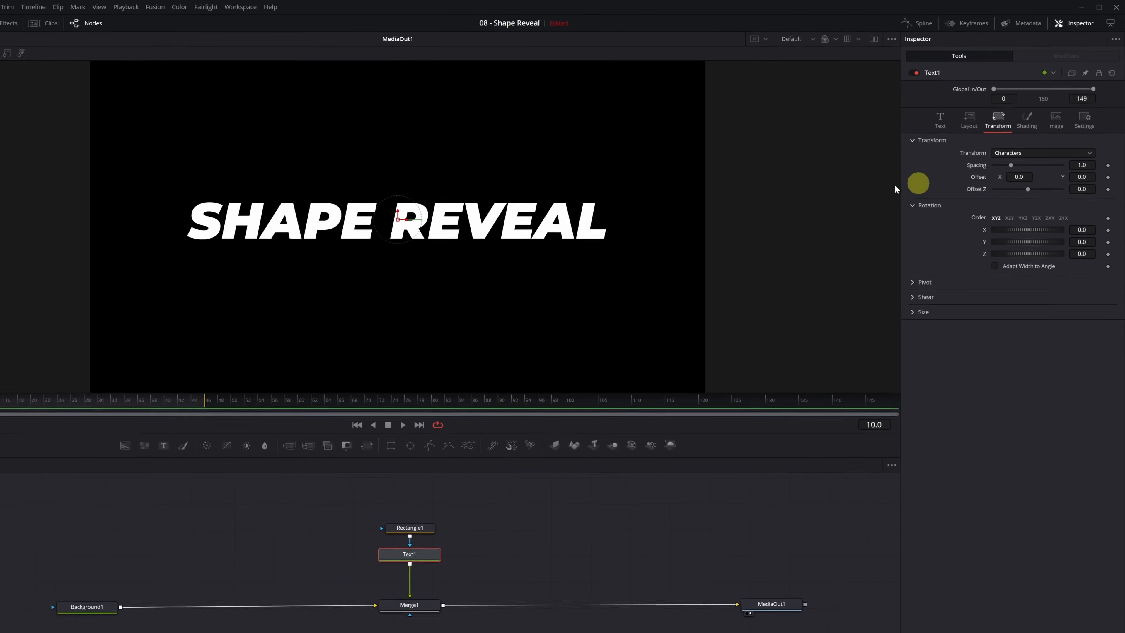
pyautogui.moveTo(64, 367); pyautogui.dragTo(92, 367)
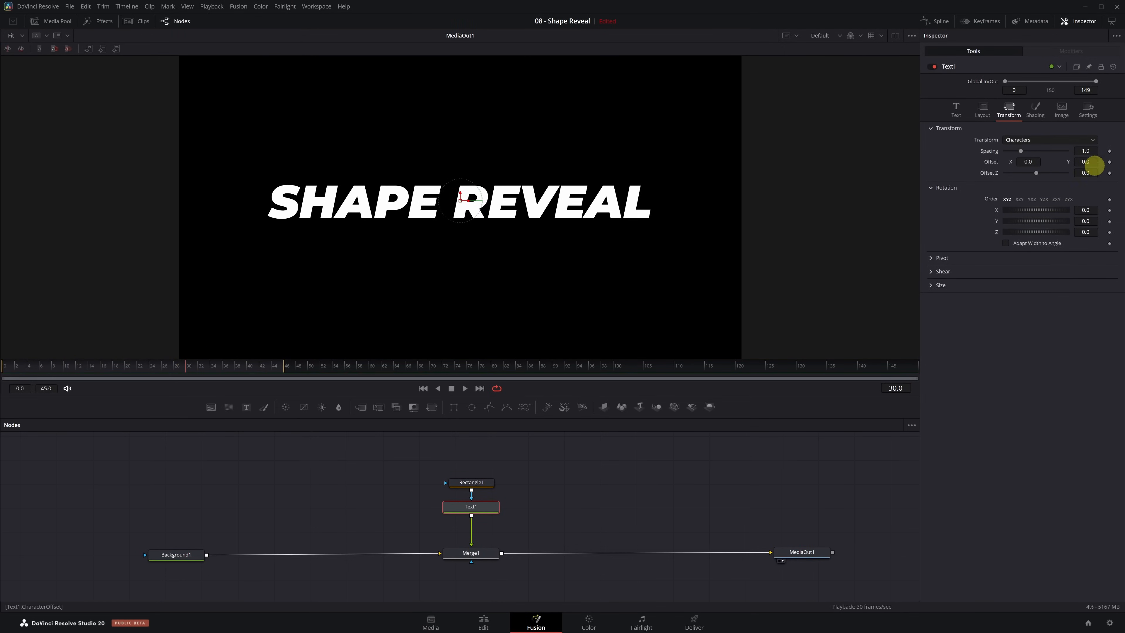
pyautogui.click(1110, 151)
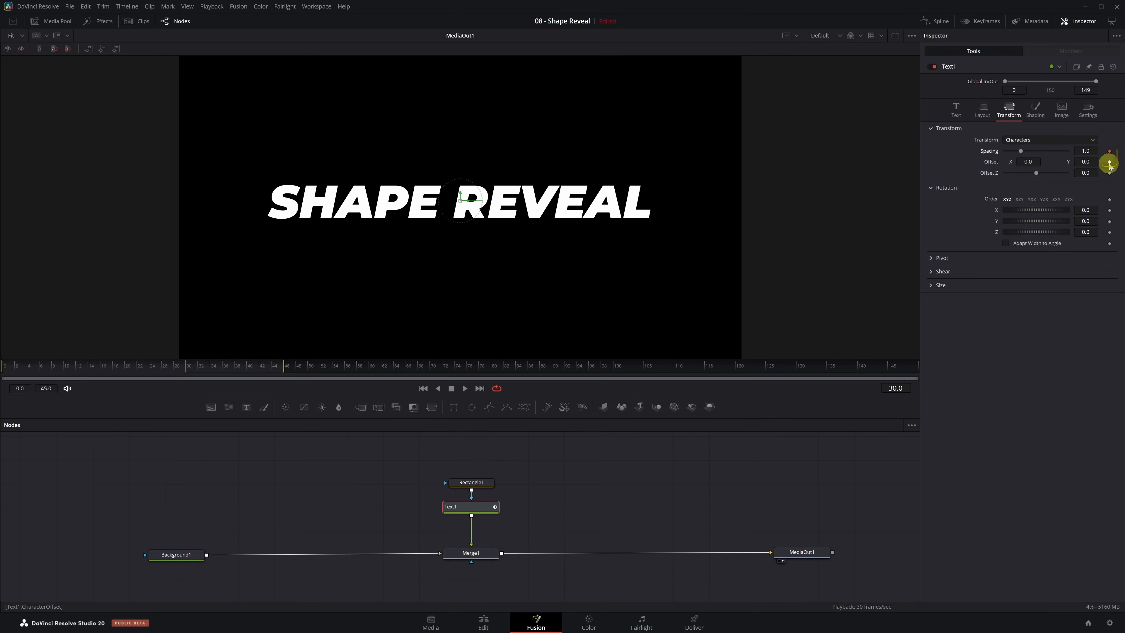
pyautogui.click(1109, 163)
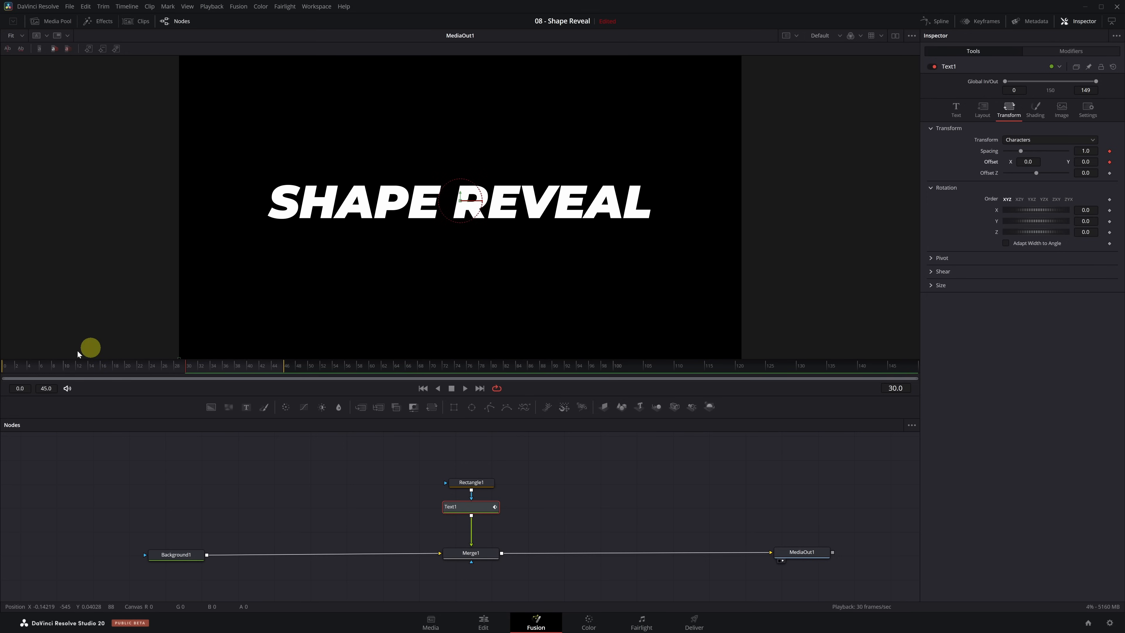
# Step: At frame 0, reduce Text1's character spacing to about 0.56, set the Y offset to -0.2, and play the animation
pyautogui.click(3, 368)
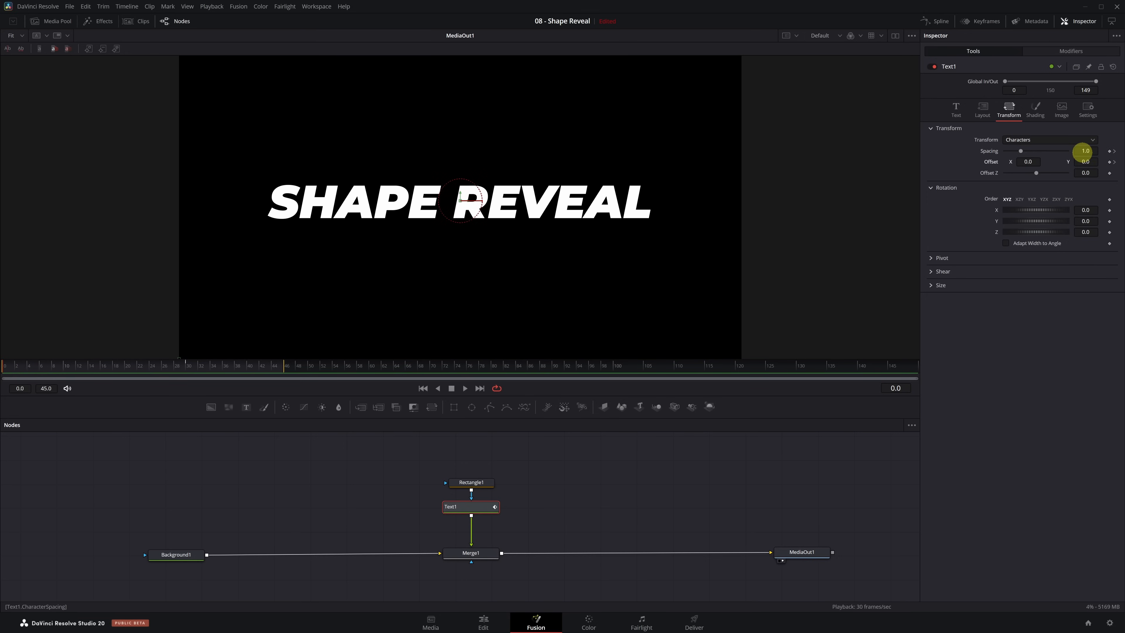
pyautogui.moveTo(1088, 151); pyautogui.dragTo(895, 156)
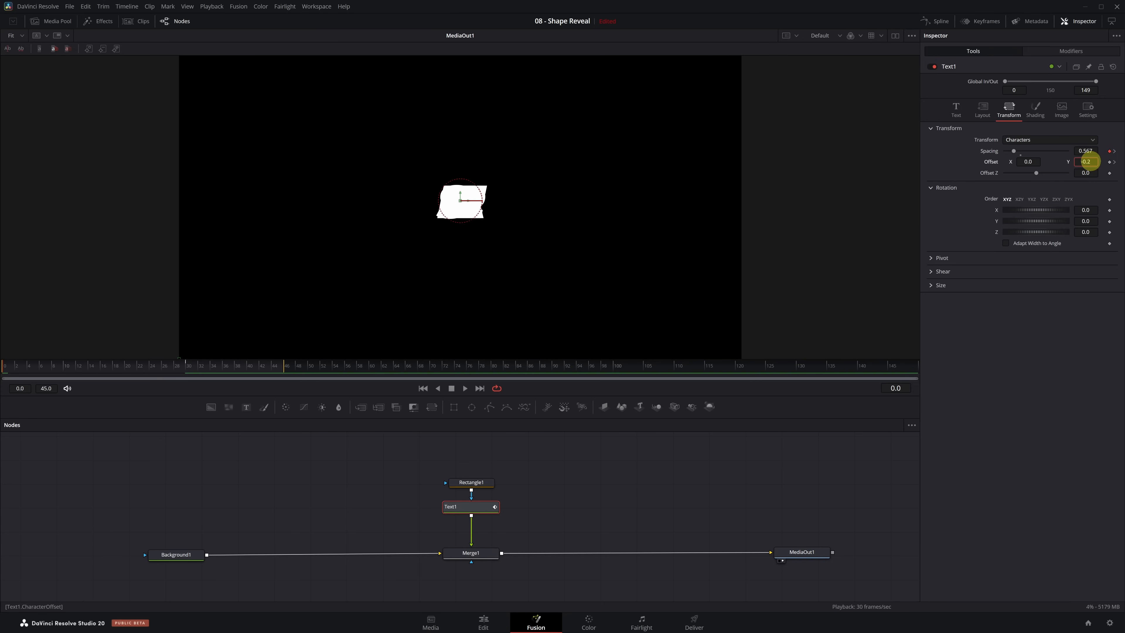
pyautogui.press('Return')
pyautogui.press('space')
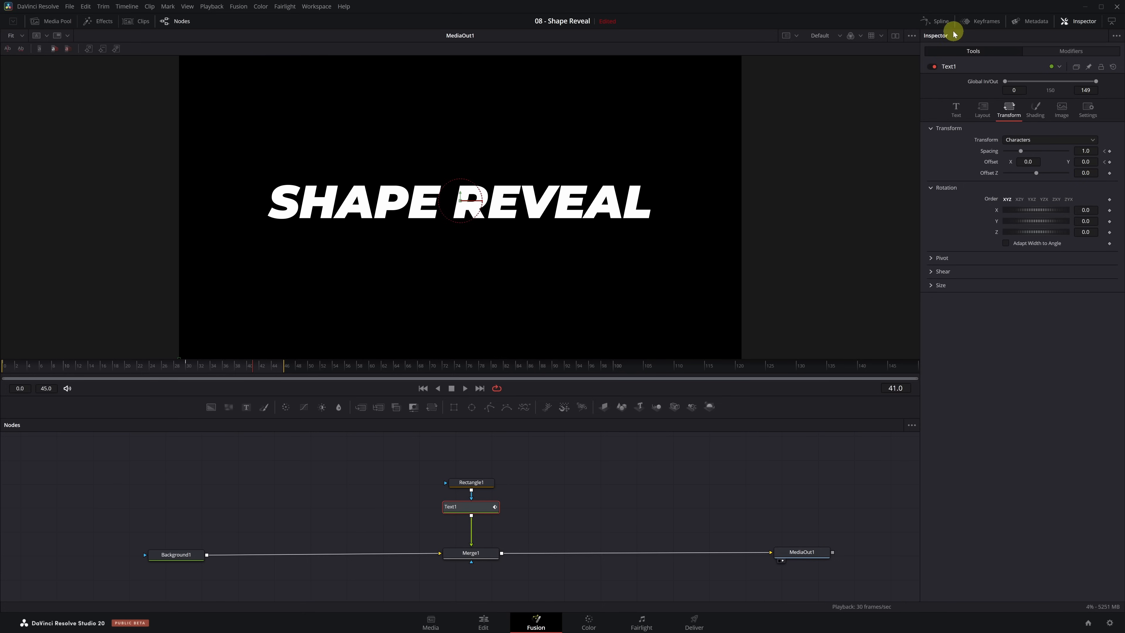
# Step: Show Text1's animation curves in the Spline editor, fit them to view, and smooth all their keyframes
pyautogui.click(940, 22)
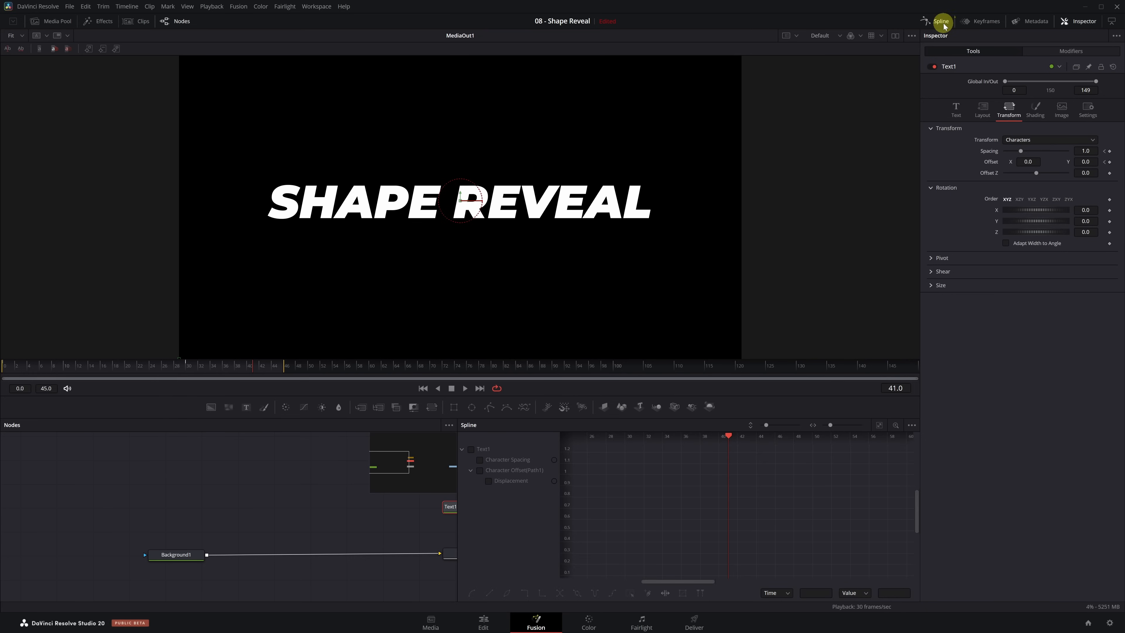
pyautogui.click(471, 450)
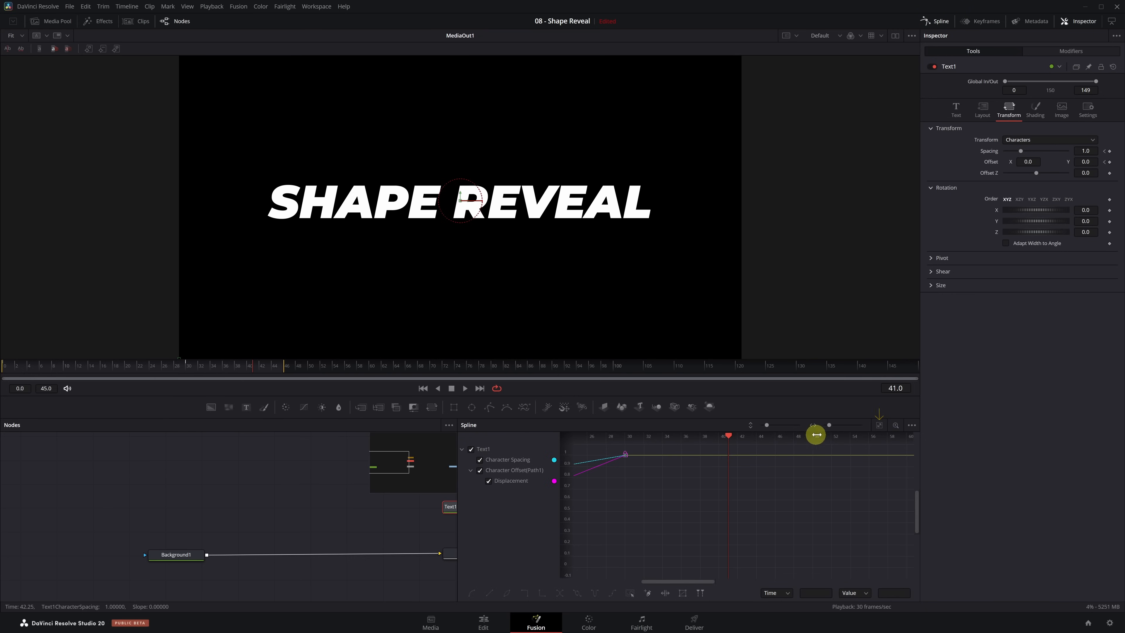
pyautogui.click(880, 426)
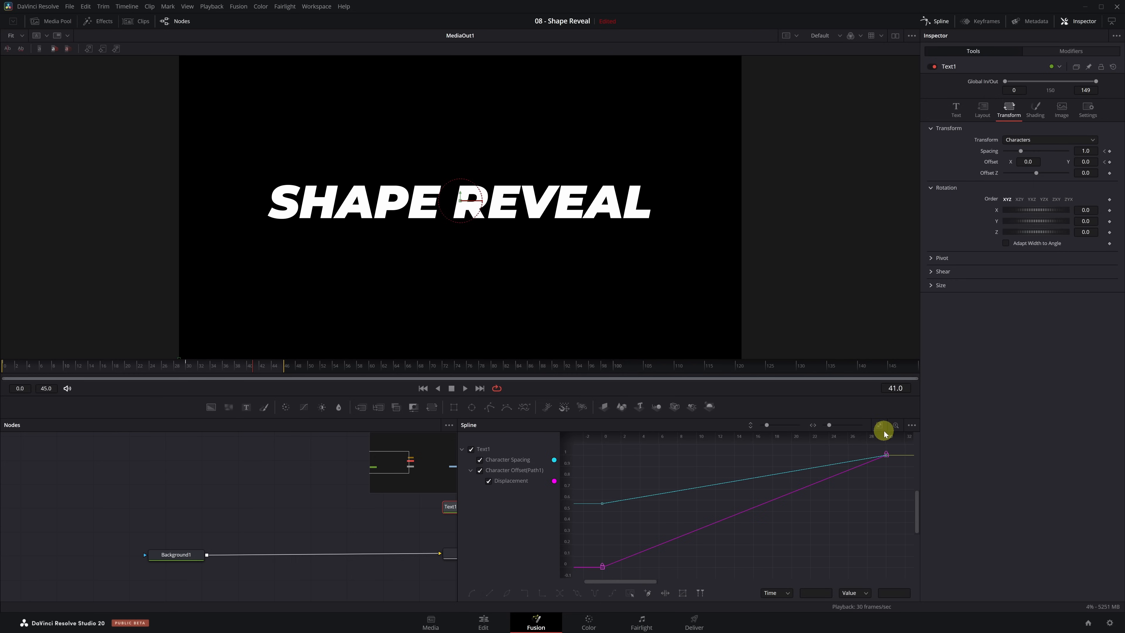
pyautogui.moveTo(895, 447); pyautogui.dragTo(585, 572)
pyautogui.press('s')
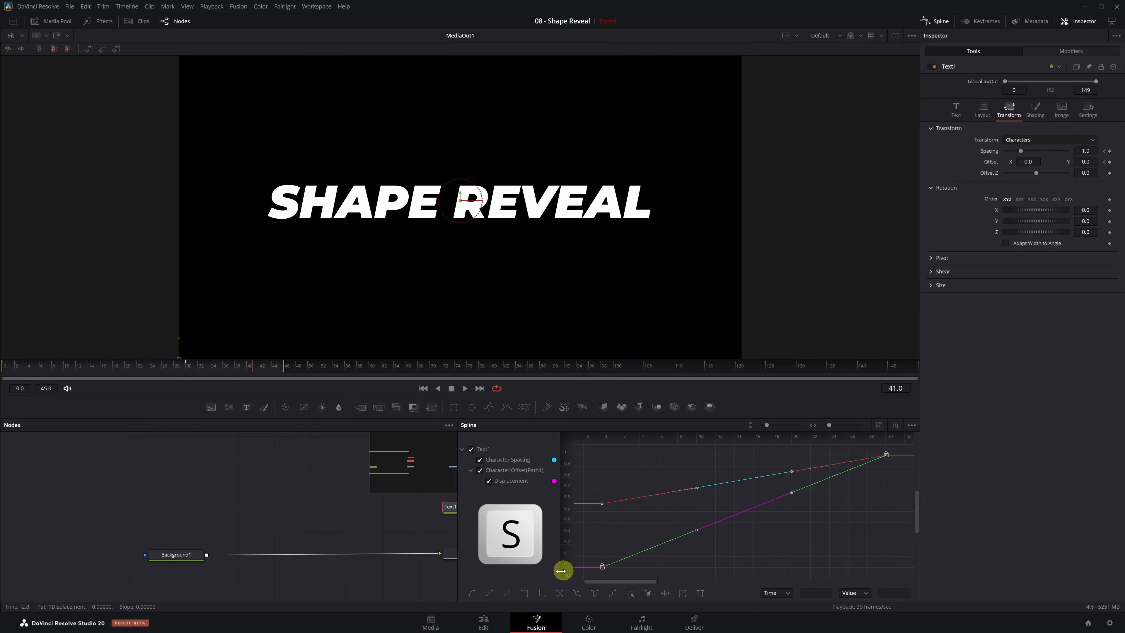
pyautogui.click(472, 596)
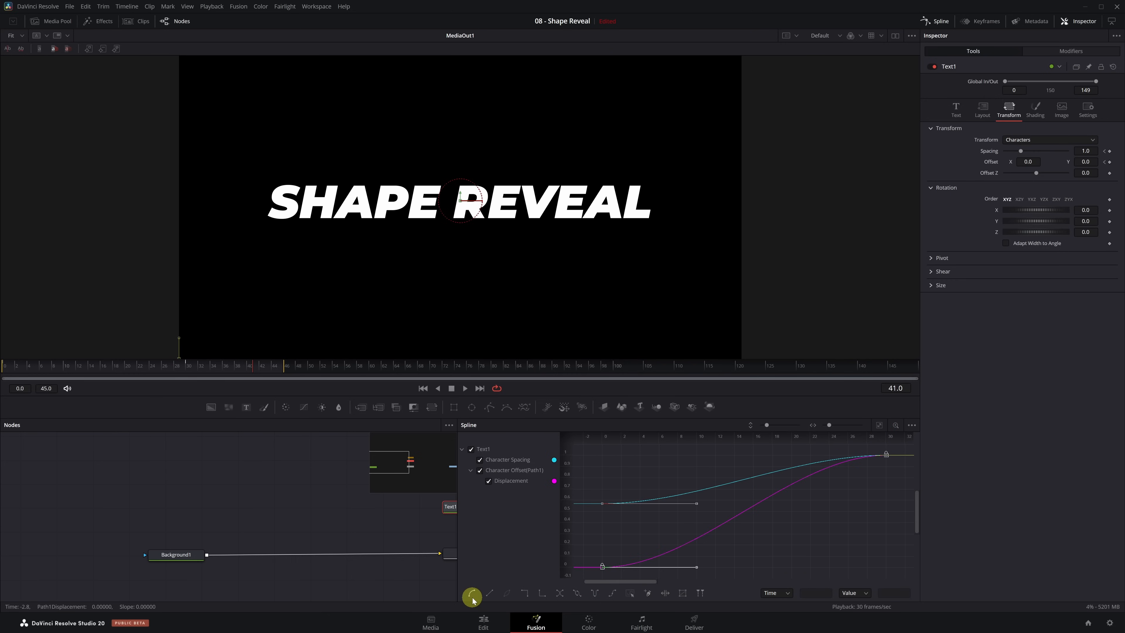
# Step: Apply linked Ease In/Out of 100 to the selected text keyframes, preview the motion, and close the Spline editor
pyautogui.rightClick(625, 531)
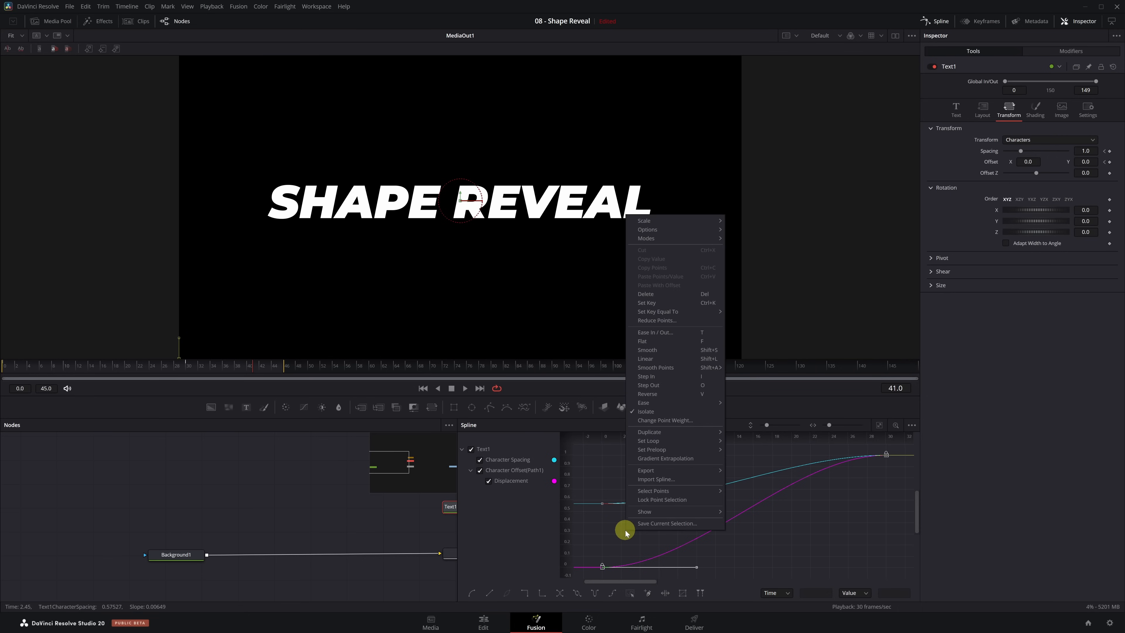
pyautogui.click(672, 333)
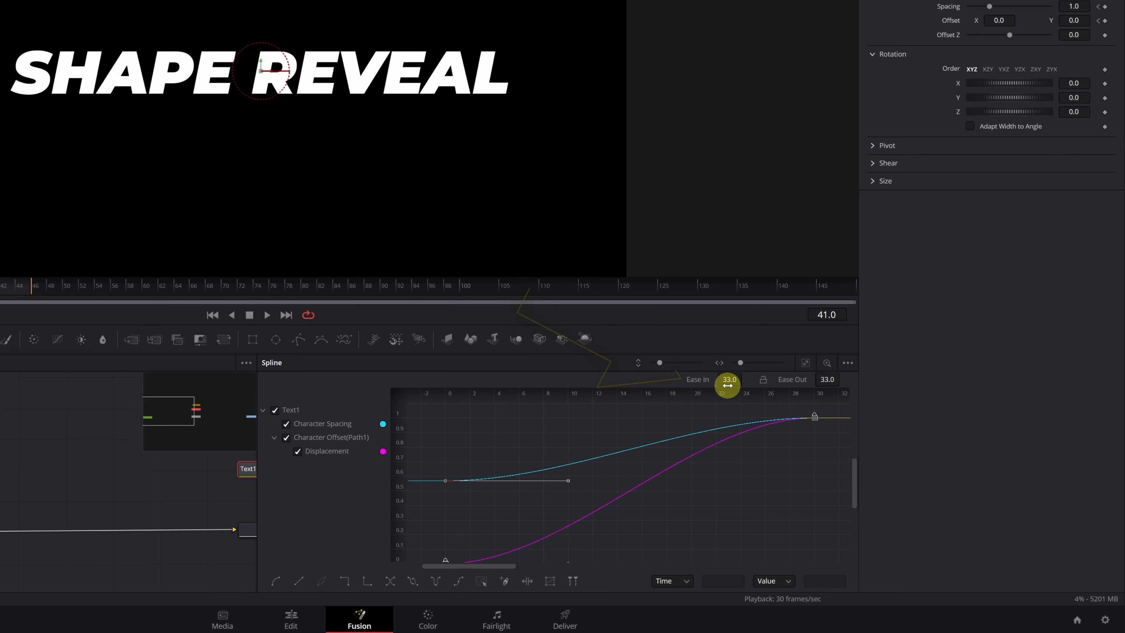
pyautogui.click(763, 382)
pyautogui.moveTo(729, 381); pyautogui.dragTo(1123, 403)
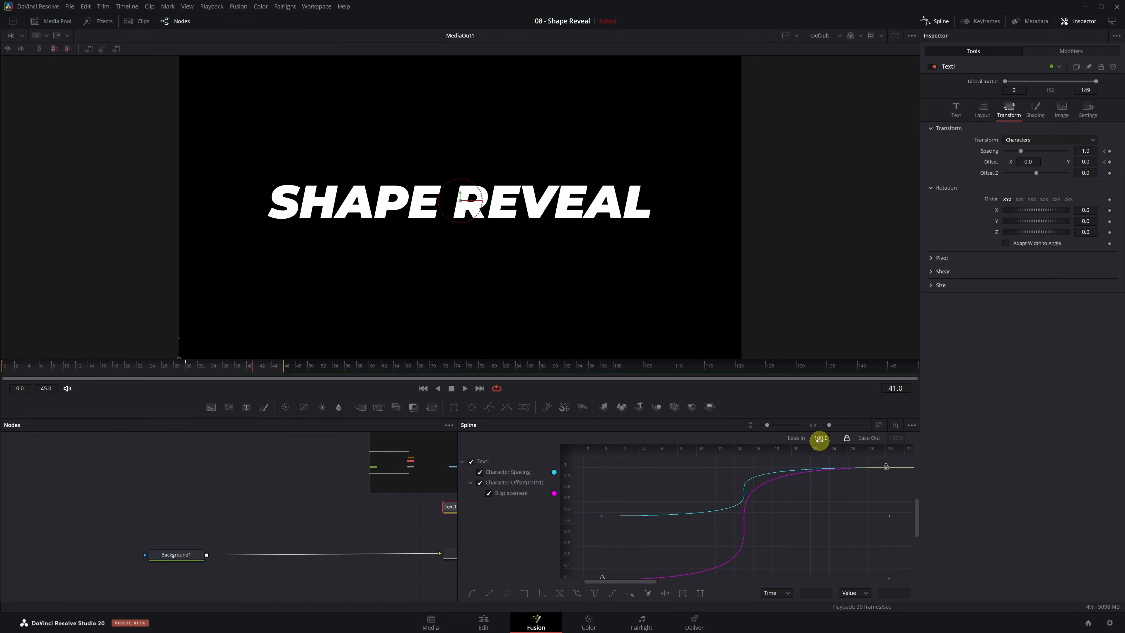
pyautogui.press('space')
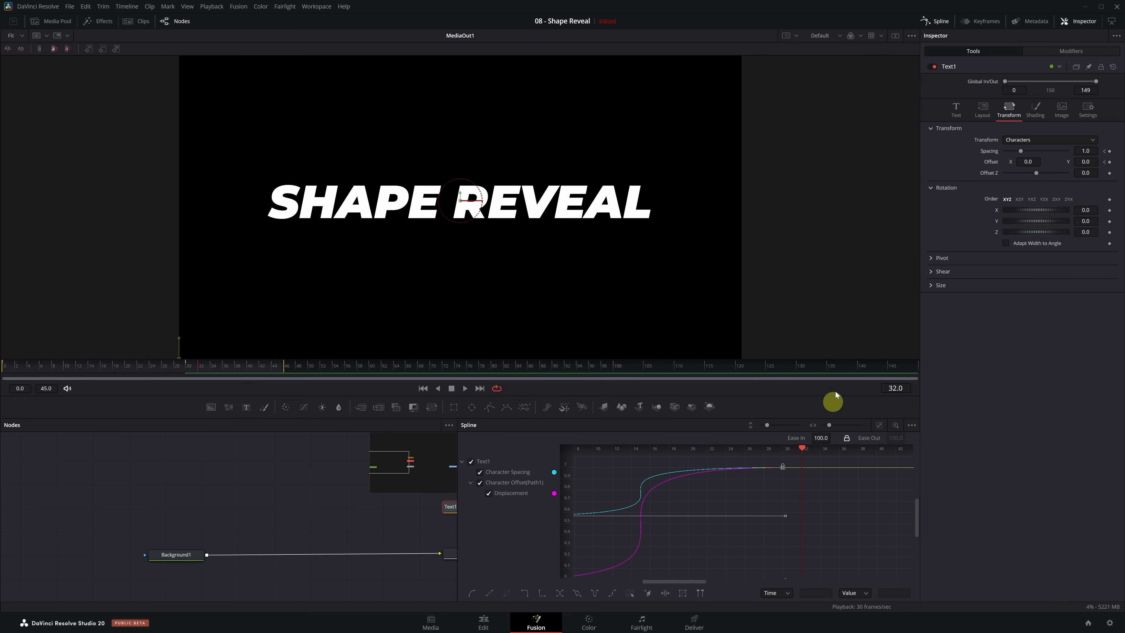
pyautogui.click(938, 23)
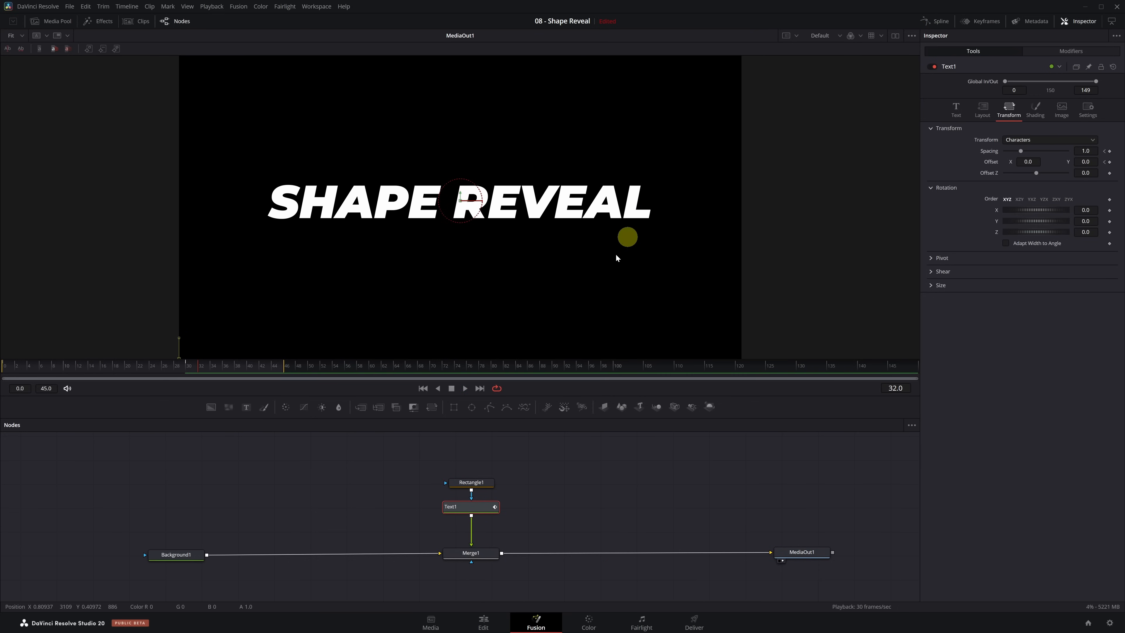
# Step: Move Rectangle1 between the Background1 and Text1 nodes and connect it as a mask to Background1 too
pyautogui.moveTo(474, 487); pyautogui.dragTo(313, 478)
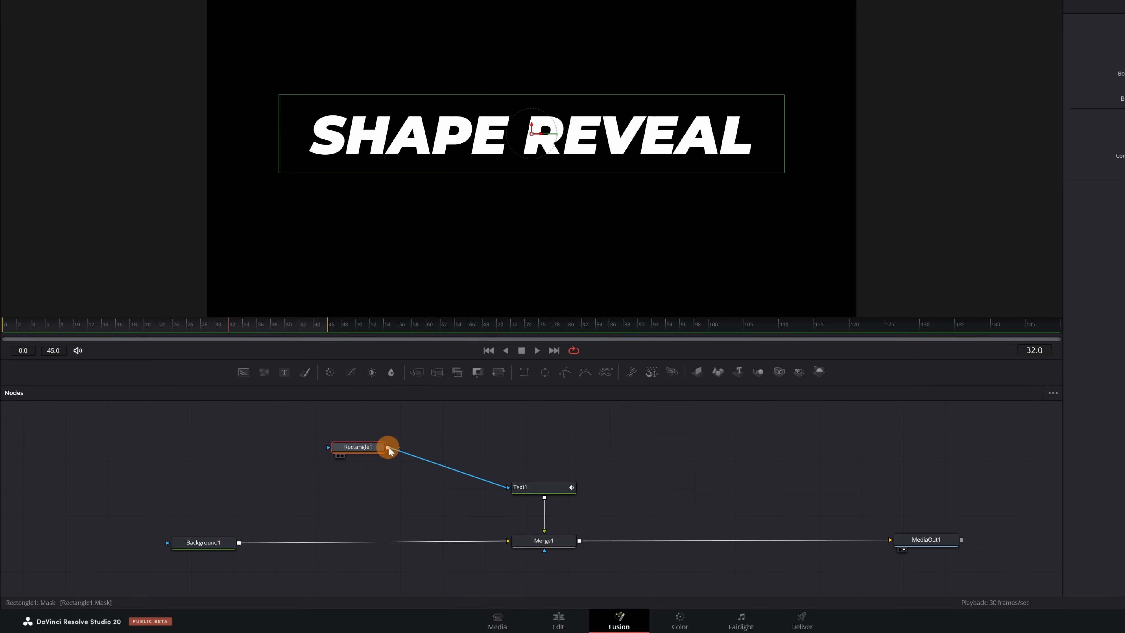
pyautogui.moveTo(388, 449); pyautogui.dragTo(207, 544)
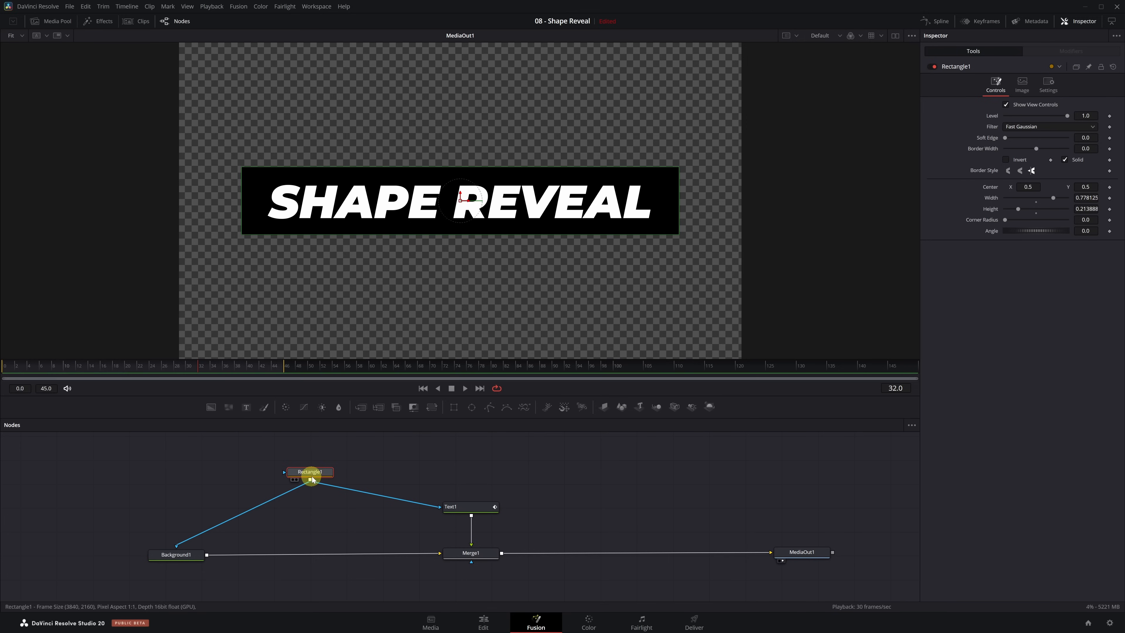
# Step: Animate Rectangle1's width by keyframing its current width at frame 30 and setting it to 0 at frame 0
pyautogui.click(188, 371)
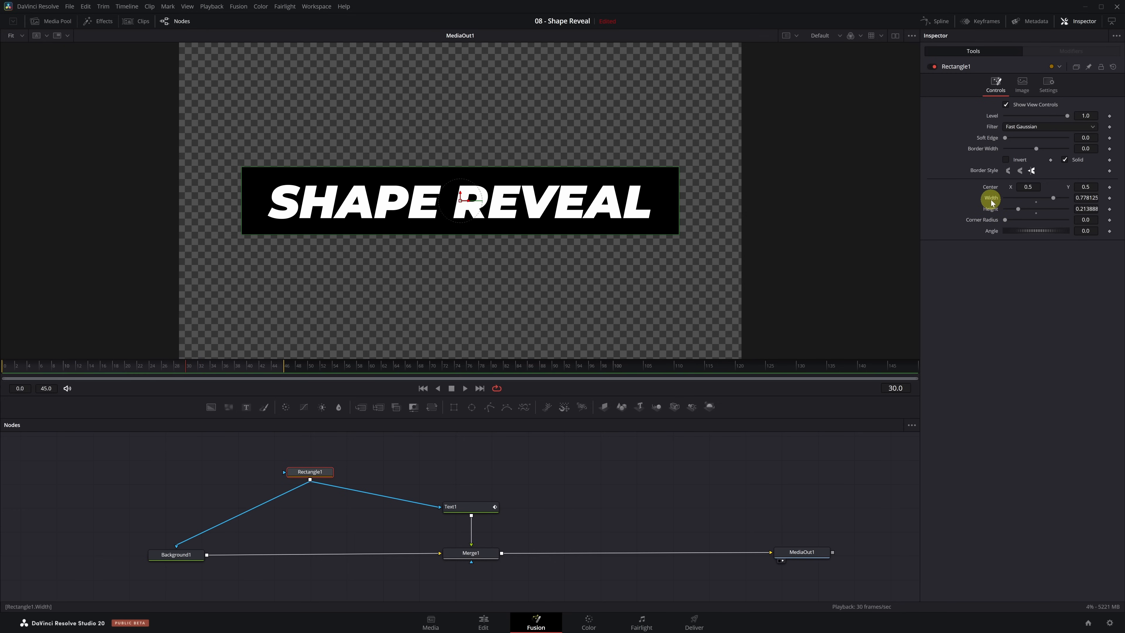
pyautogui.click(1109, 198)
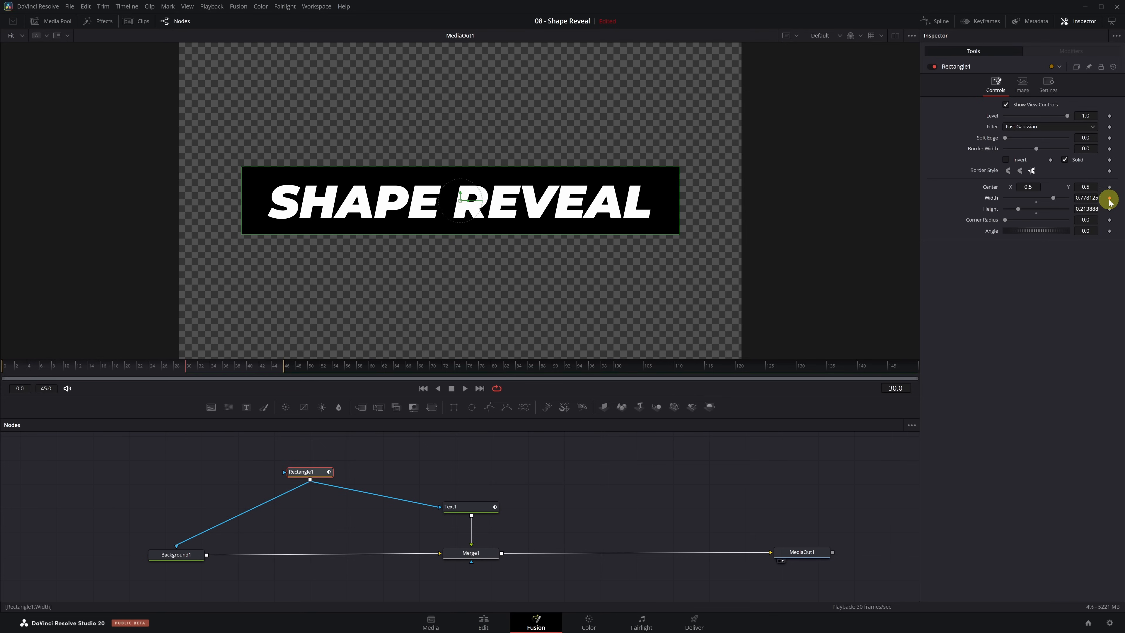
pyautogui.click(15, 370)
pyautogui.moveTo(15, 370); pyautogui.dragTo(2, 372)
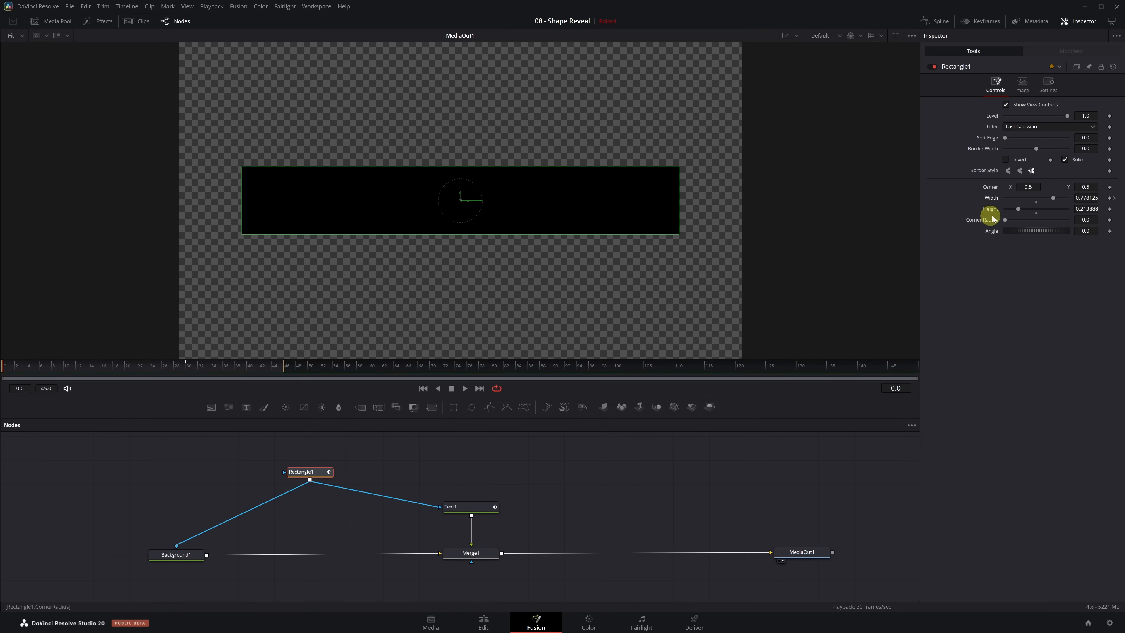
pyautogui.moveTo(1053, 198); pyautogui.dragTo(1003, 200)
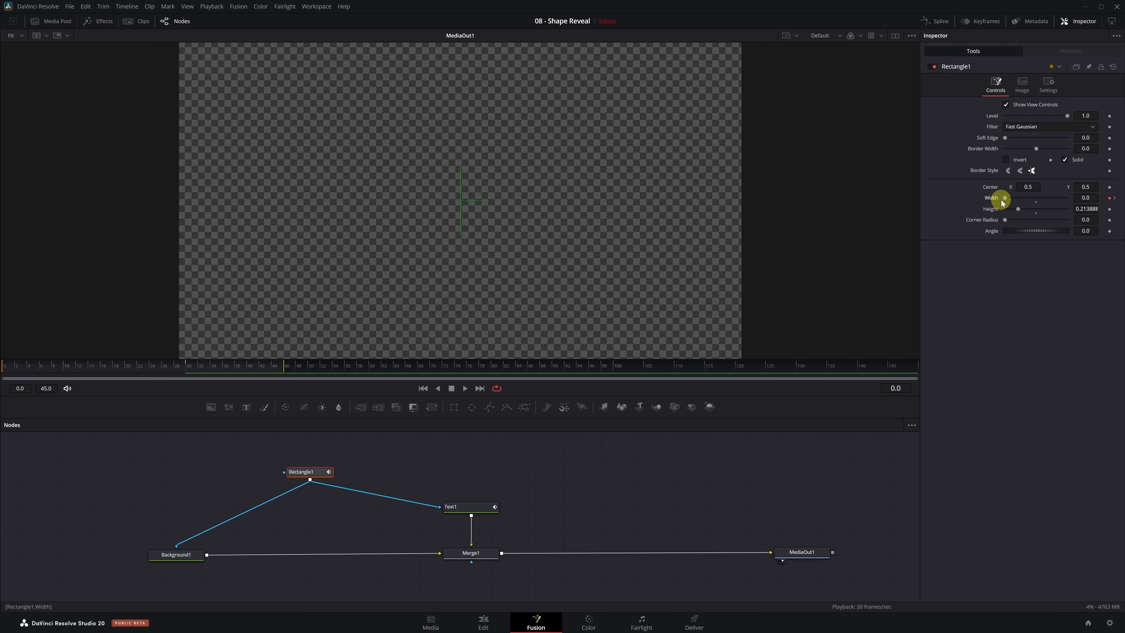
# Step: Isolate Rectangle1's Width curve in the Spline editor, fit it to view, and smooth both of its keyframes
pyautogui.click(941, 27)
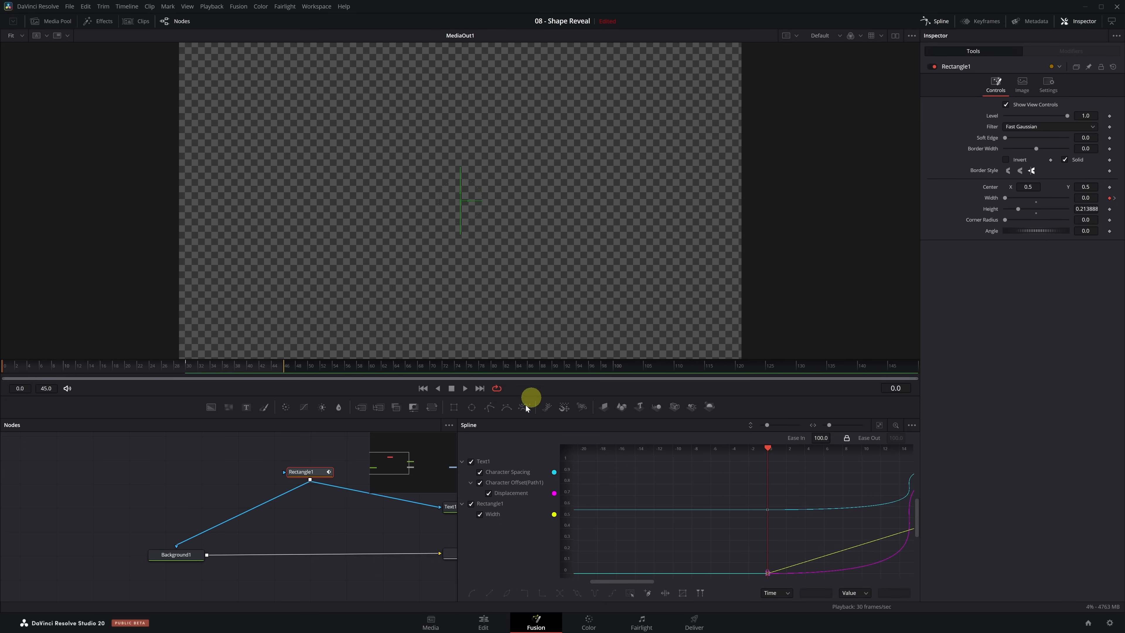
pyautogui.click(471, 462)
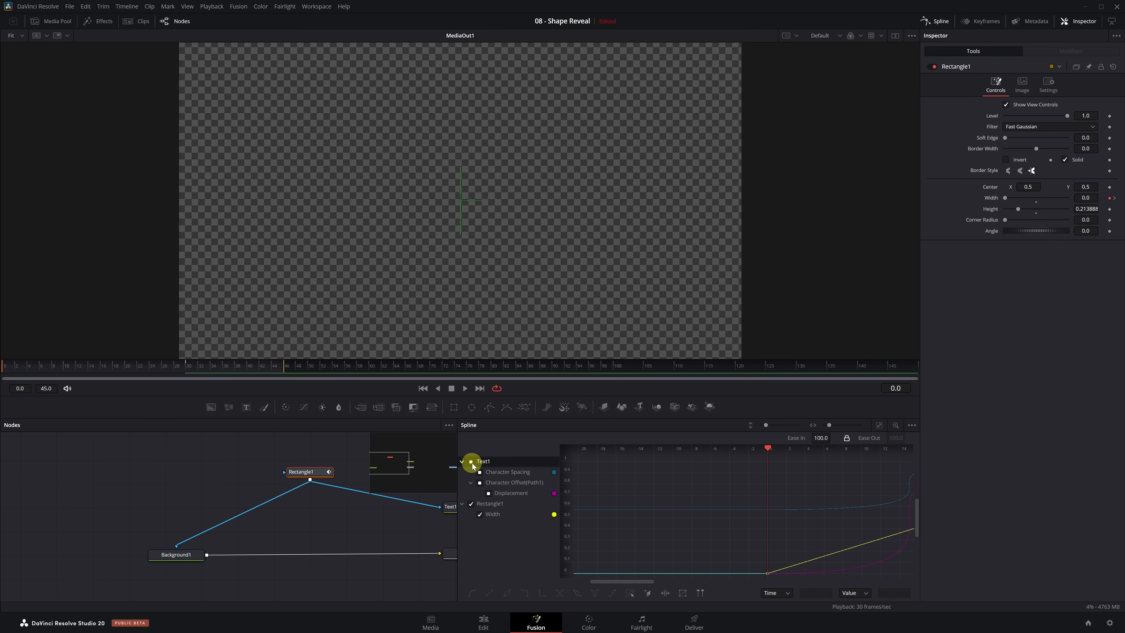
pyautogui.click(472, 461)
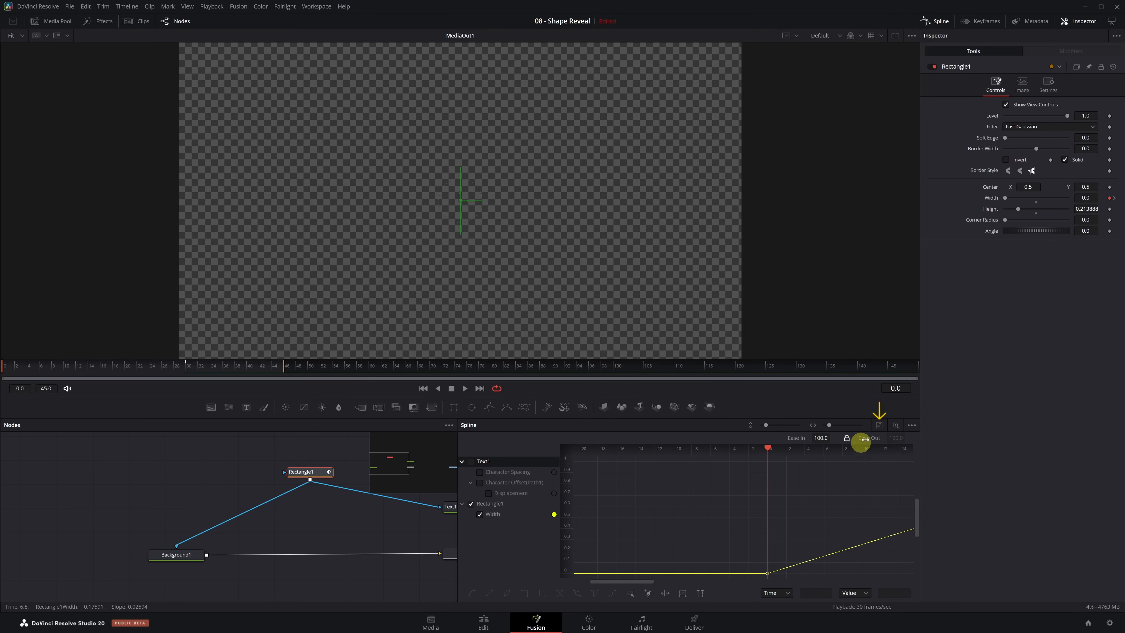
pyautogui.click(879, 425)
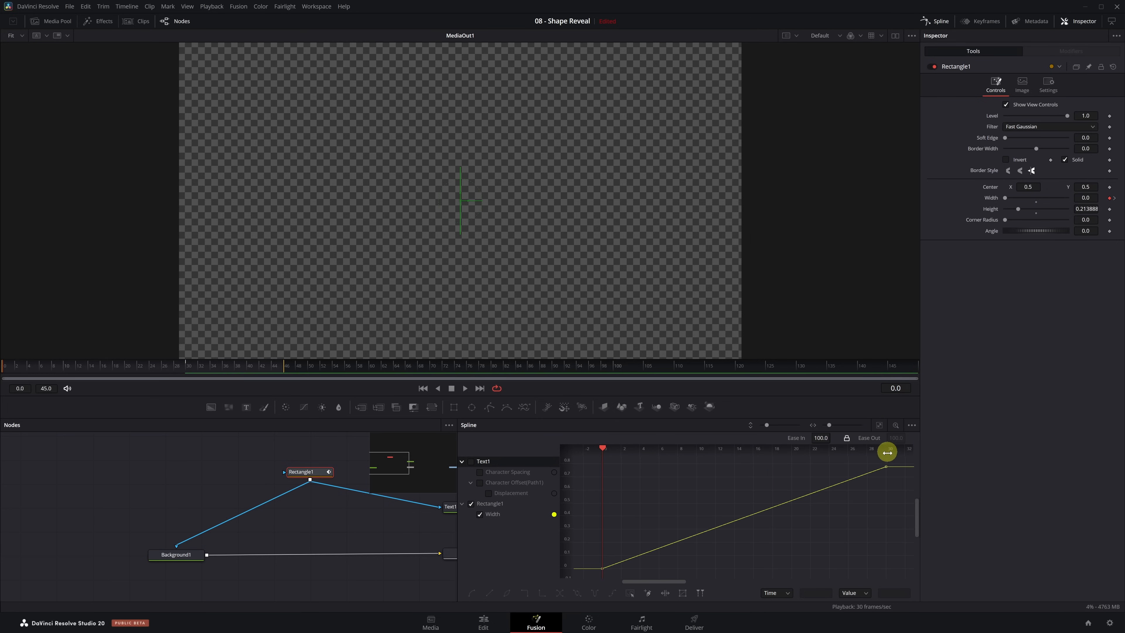
pyautogui.moveTo(891, 460); pyautogui.dragTo(588, 571)
pyautogui.press('s')
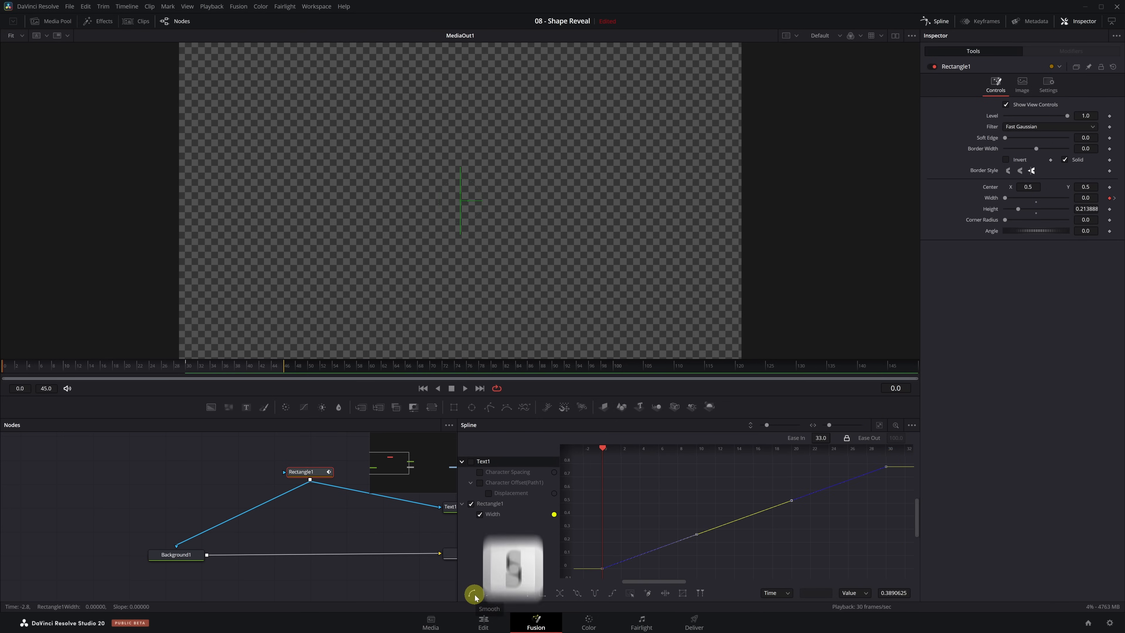
pyautogui.click(475, 594)
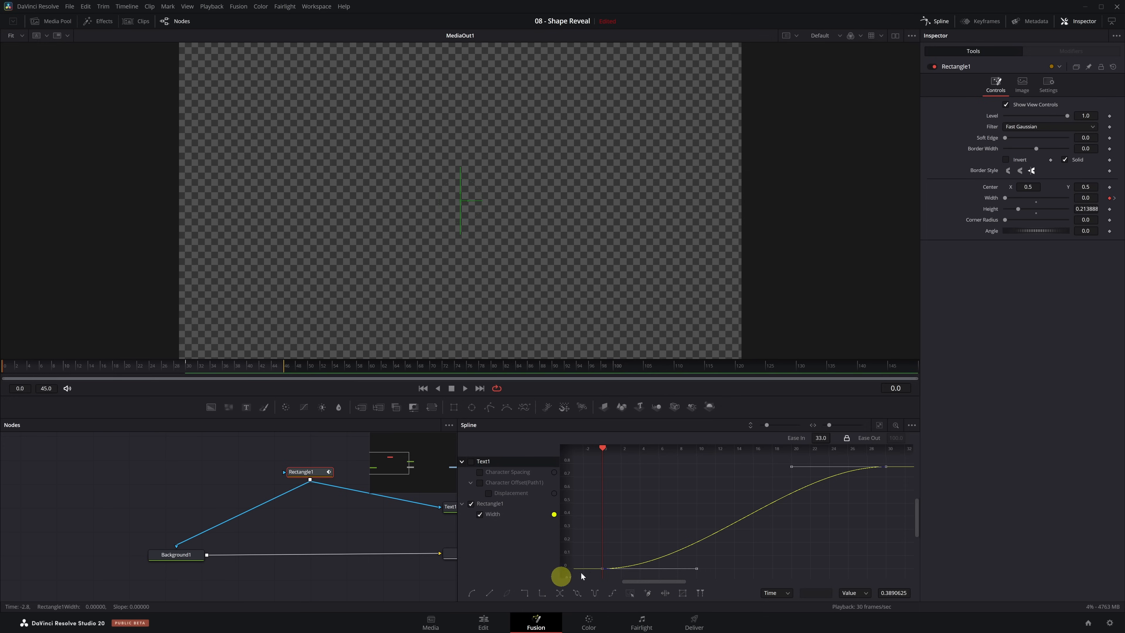
# Step: Apply linked Ease In/Out of 100 to Rectangle1's width keyframes, close the Spline editor, and preview the reveal
pyautogui.moveTo(822, 439); pyautogui.dragTo(899, 440)
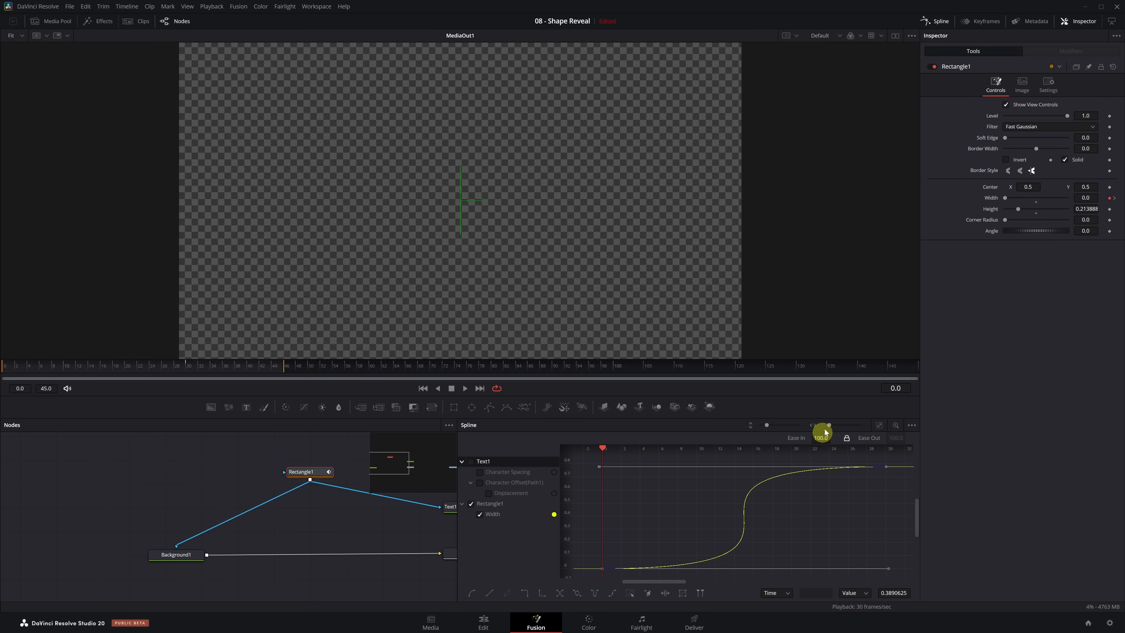
pyautogui.click(941, 22)
pyautogui.press('space')
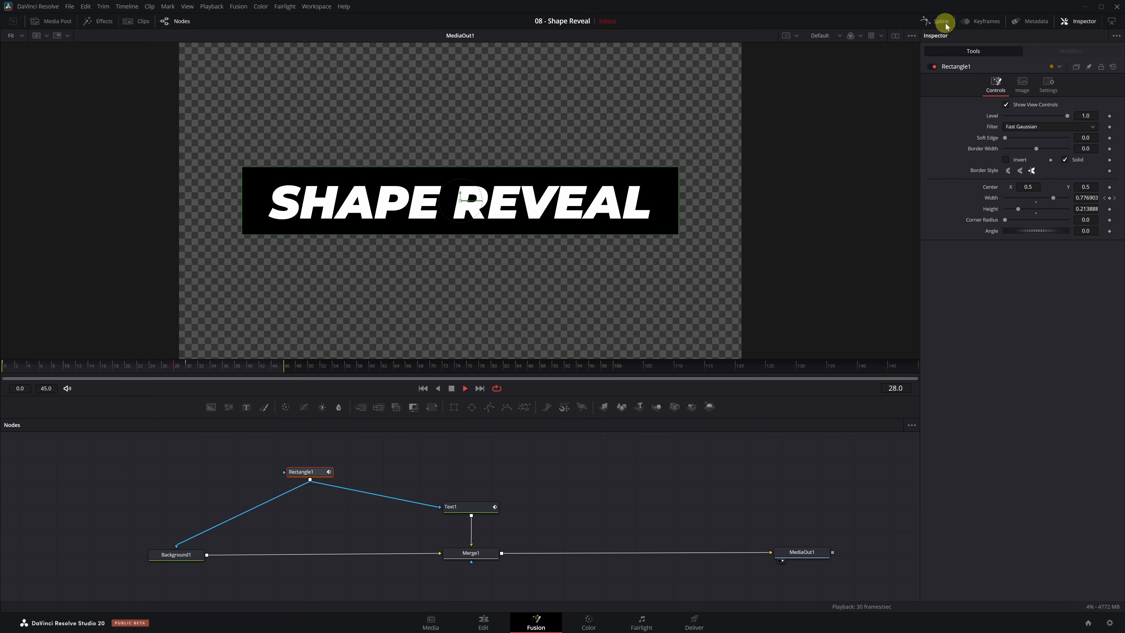
pyautogui.press('space')
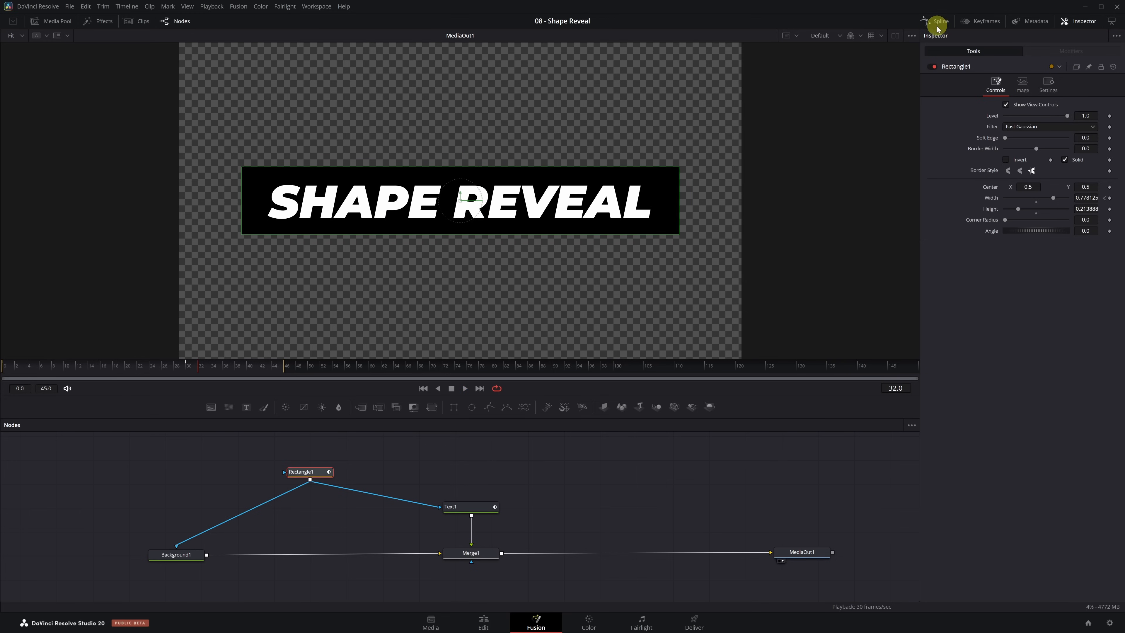
# Step: Add a Transform node after Merge1 and keyframe its Size at 1.0 on frame 30 and 0.9 on frame 45
pyautogui.click(469, 558)
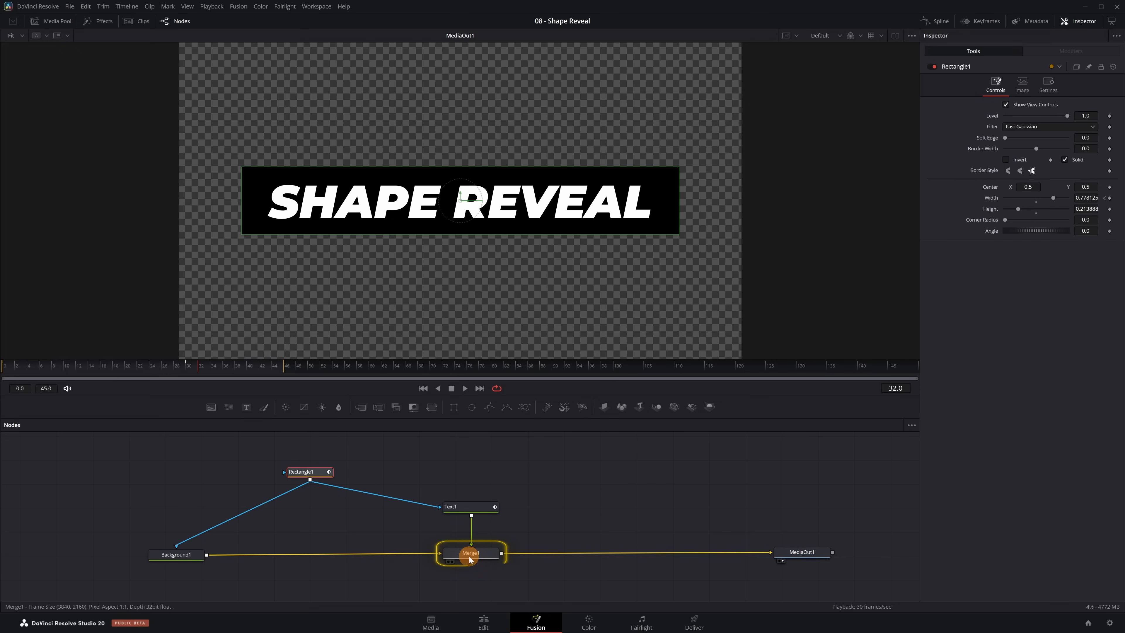
pyautogui.click(433, 408)
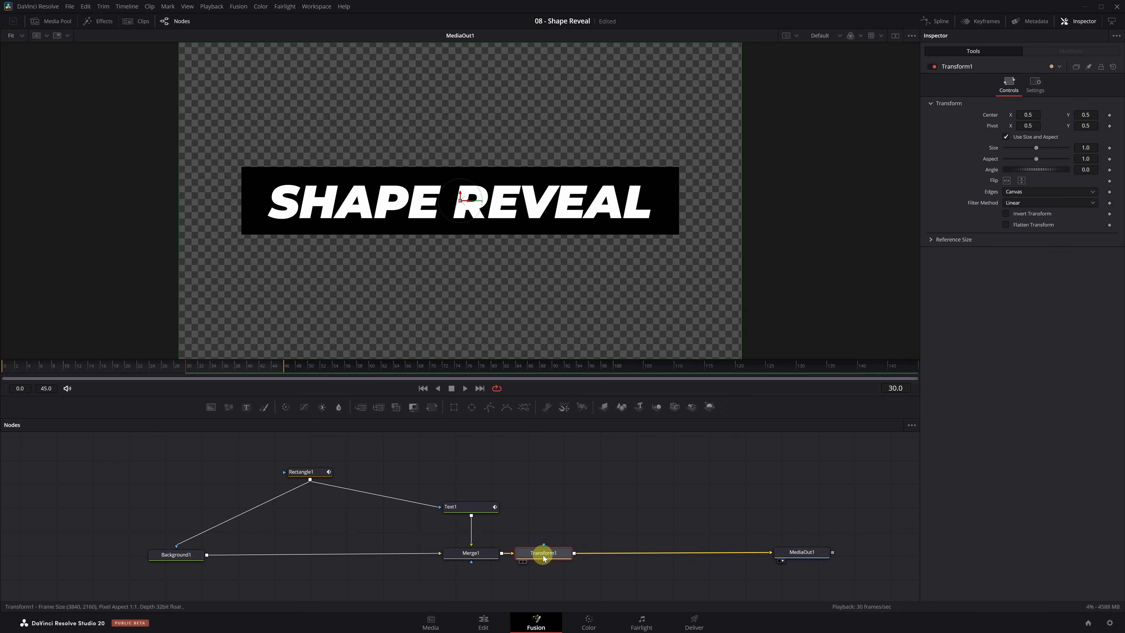
pyautogui.click(1110, 148)
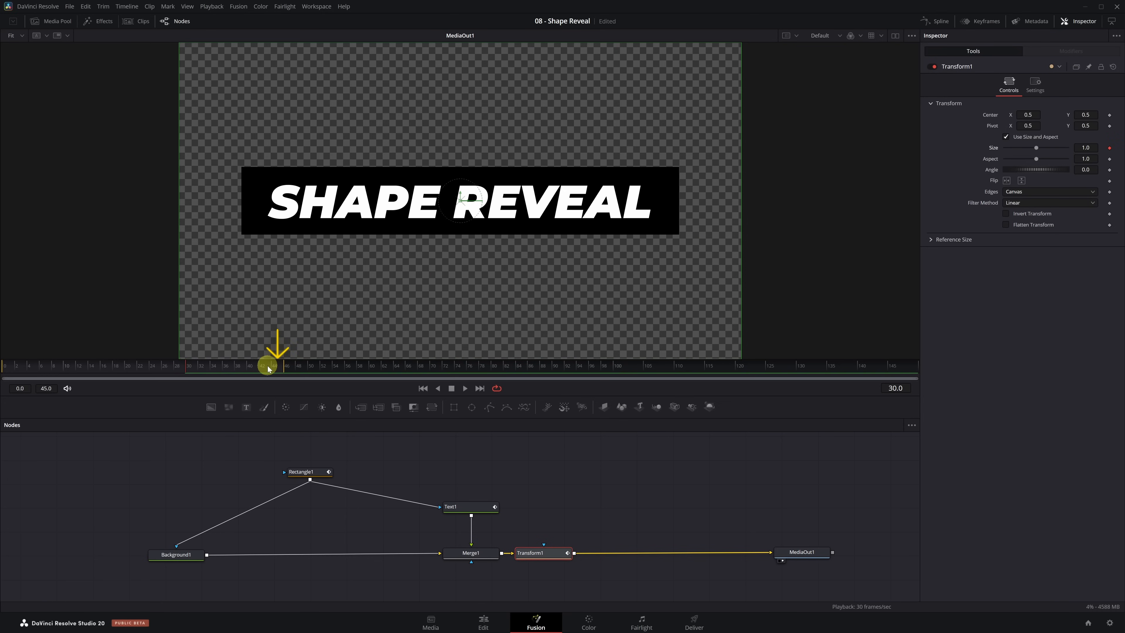
pyautogui.click(278, 366)
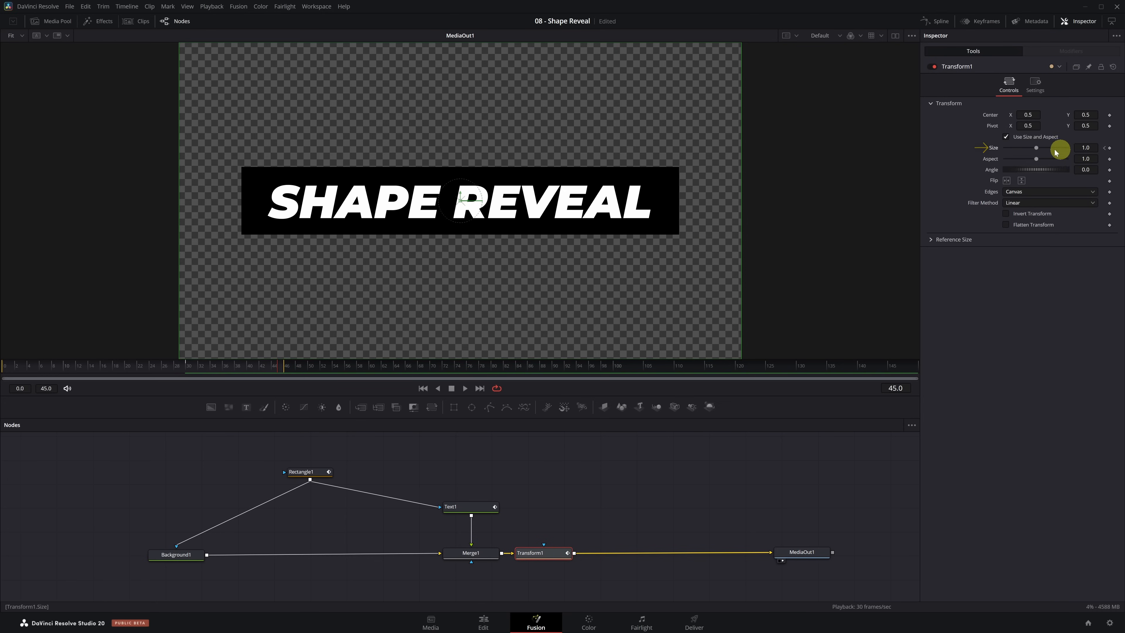
pyautogui.moveTo(1038, 149); pyautogui.dragTo(1032, 148)
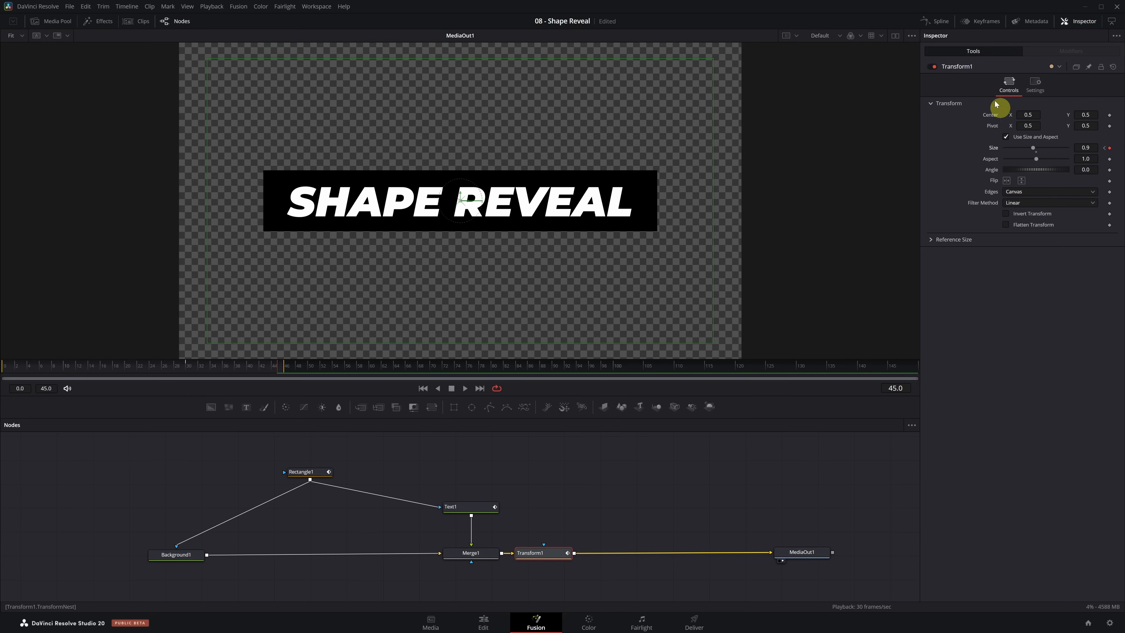
# Step: Isolate Transform1's Size curve in the Spline editor, fit it to view, and smooth both of its keyframes
pyautogui.click(941, 25)
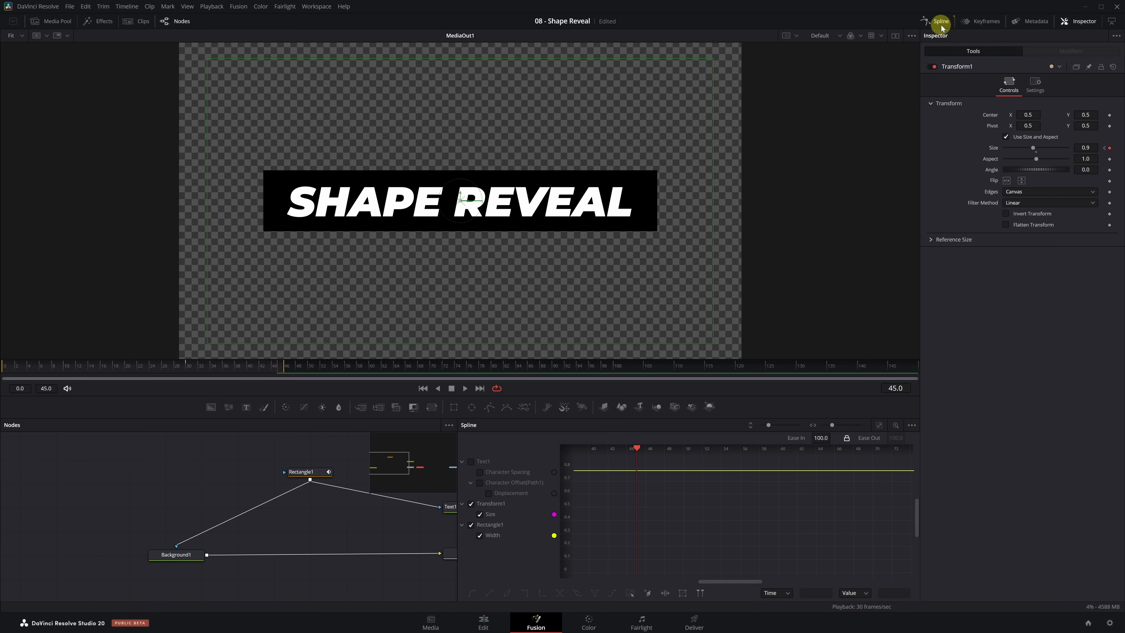
pyautogui.click(471, 524)
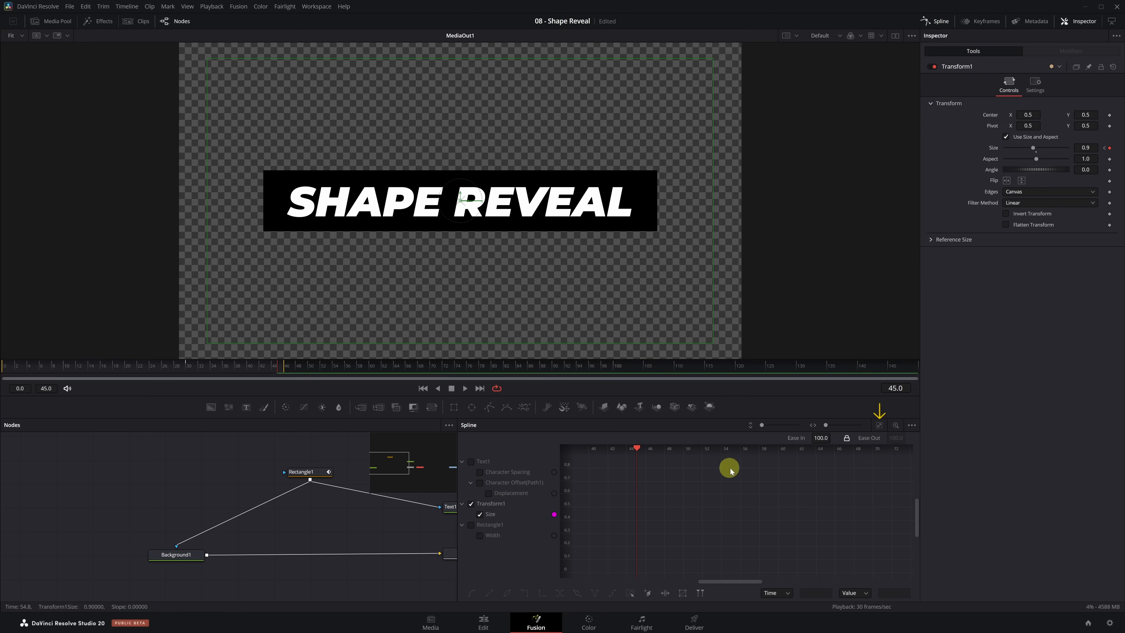
pyautogui.click(879, 425)
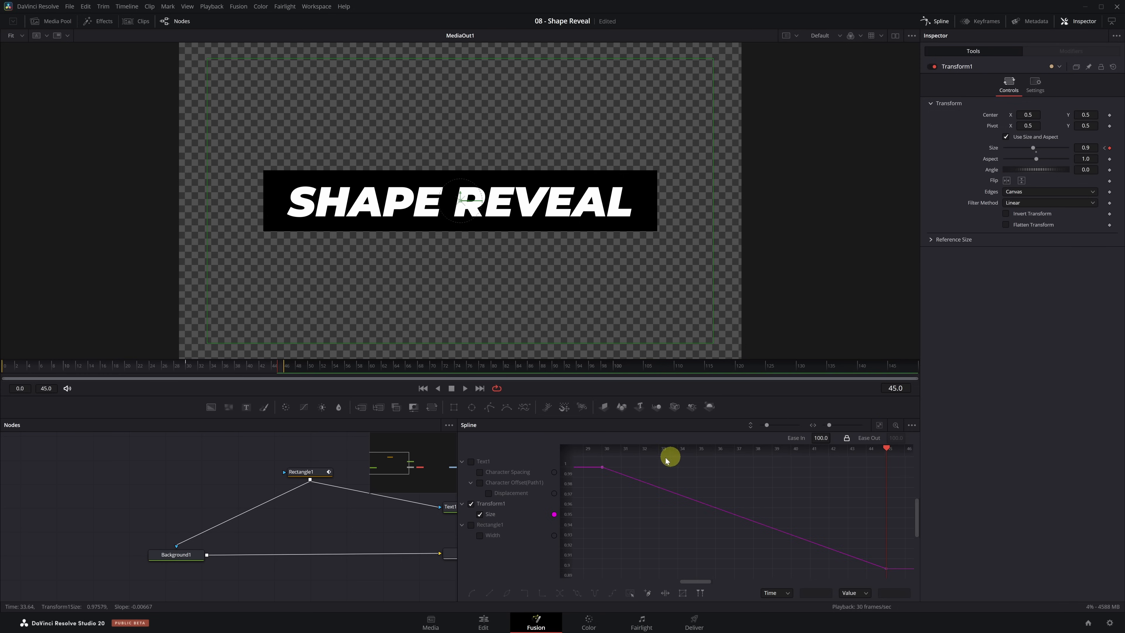
pyautogui.moveTo(595, 457); pyautogui.dragTo(891, 576)
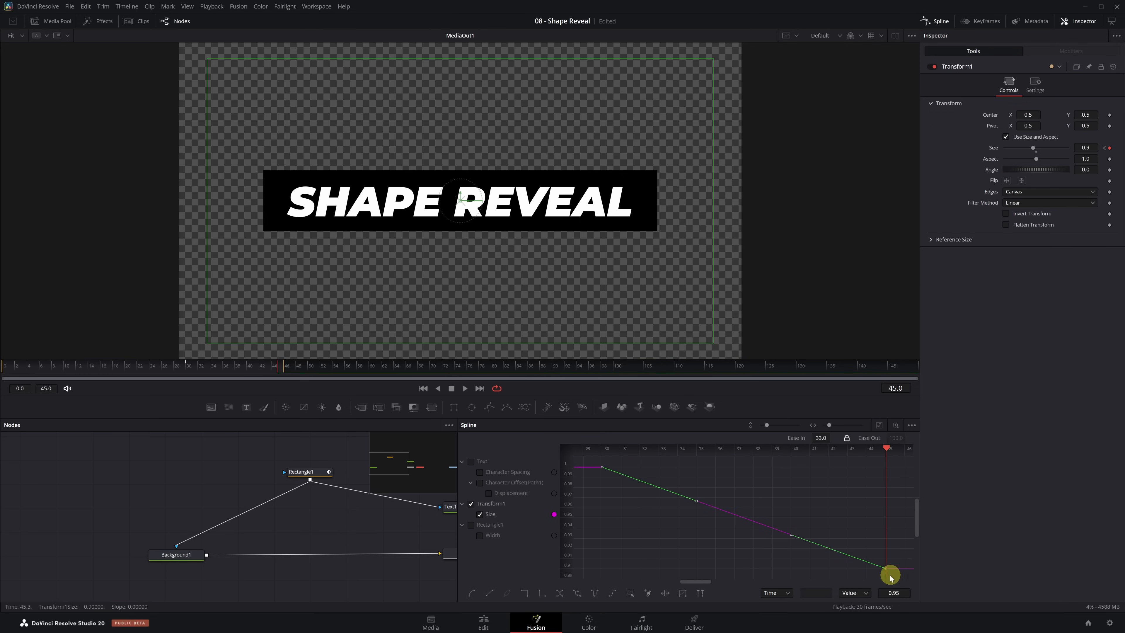
pyautogui.press('s')
pyautogui.click(472, 594)
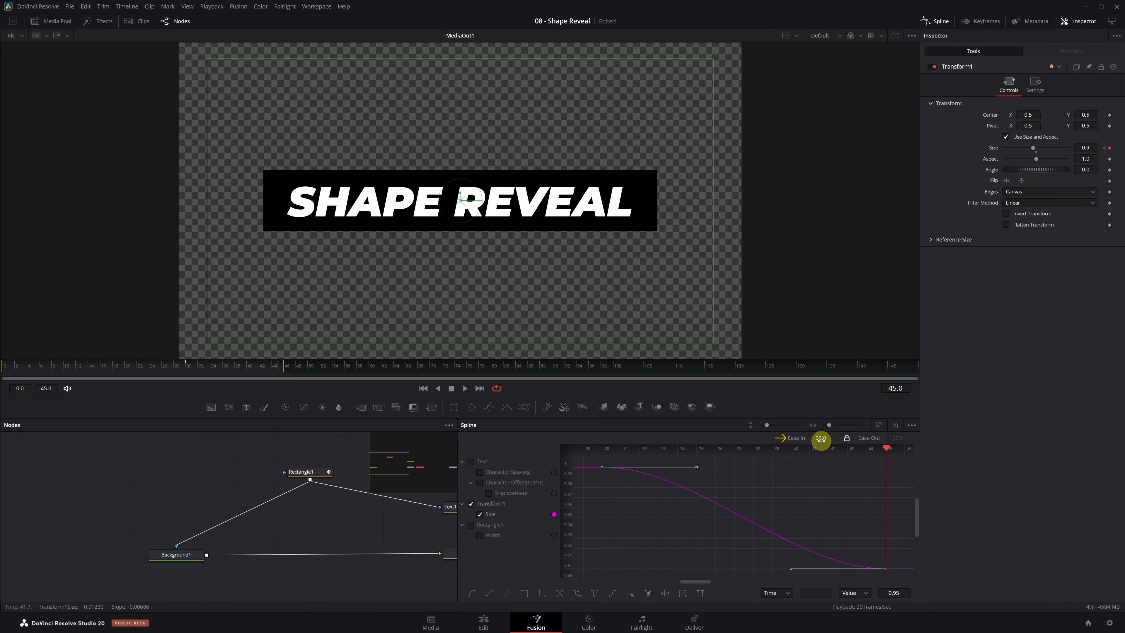
# Step: Apply linked Ease In/Out of 100 to Transform1's size keyframes, close the Spline editor, and preview the scaling
pyautogui.moveTo(820, 439); pyautogui.dragTo(1055, 444)
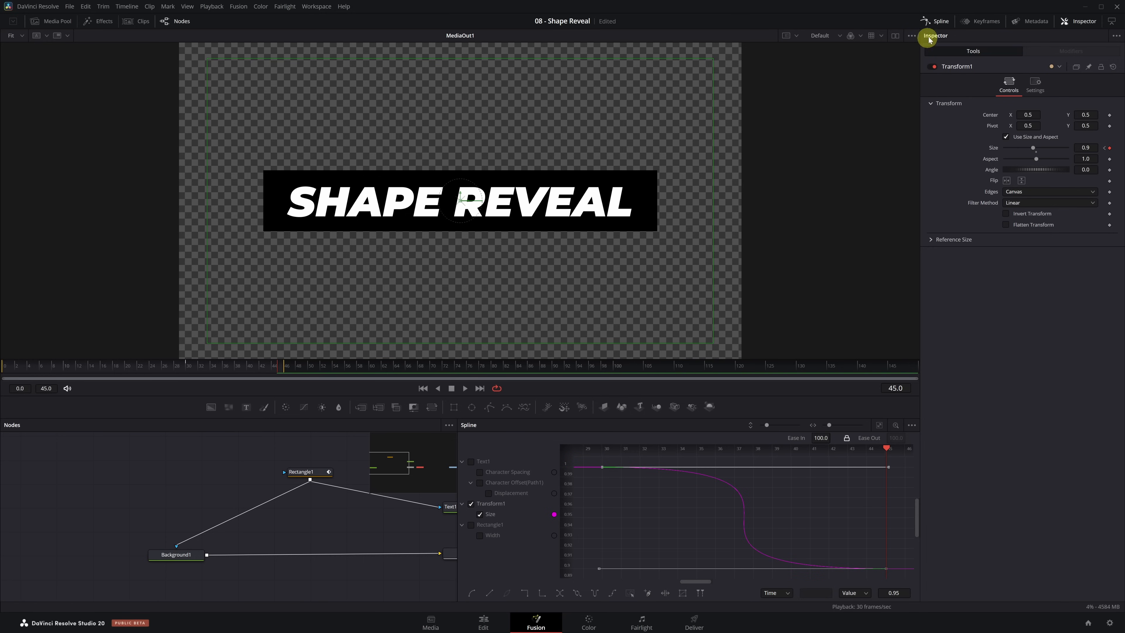
pyautogui.click(937, 23)
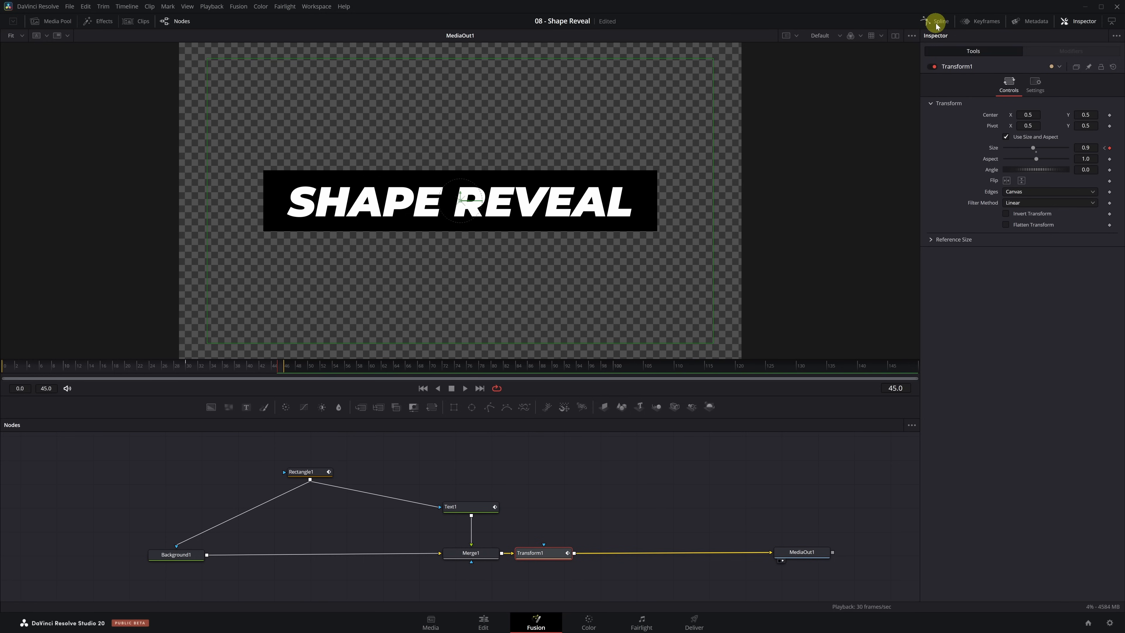
pyautogui.press('space')
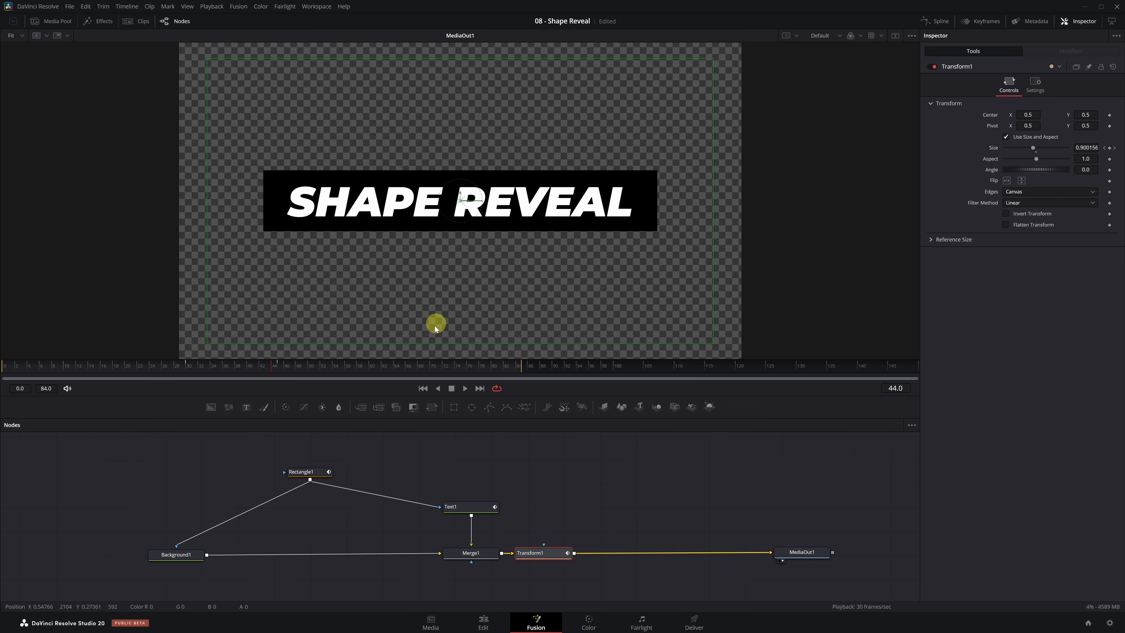
# Step: Change Background1's type to Gradient and set the gradient's first colour stop to blue #194fff
pyautogui.click(174, 558)
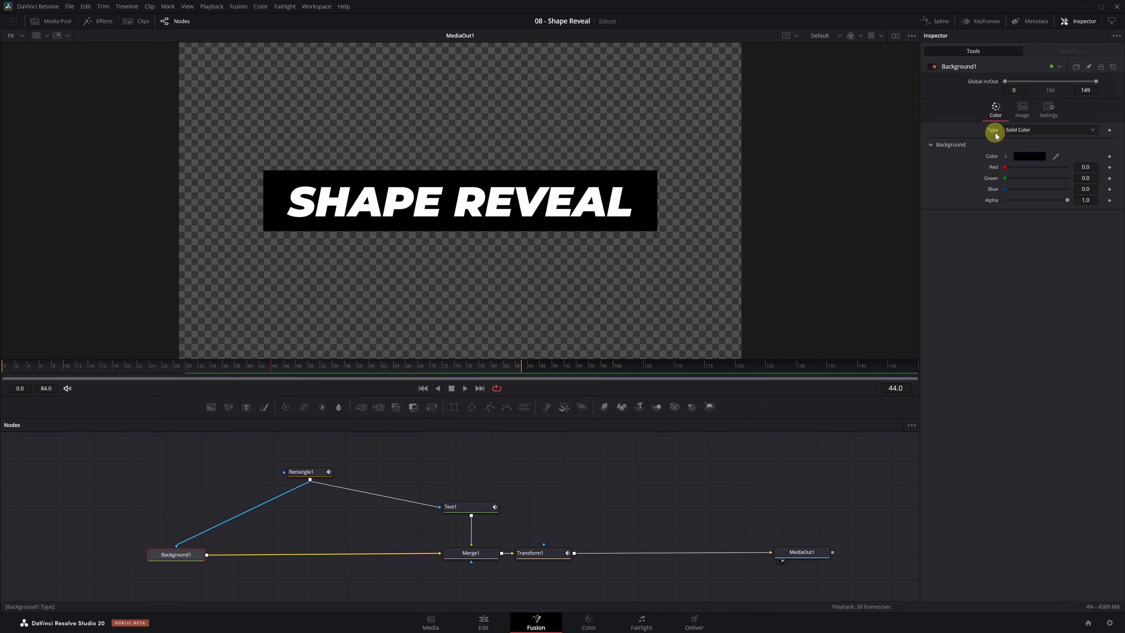
pyautogui.click(1093, 130)
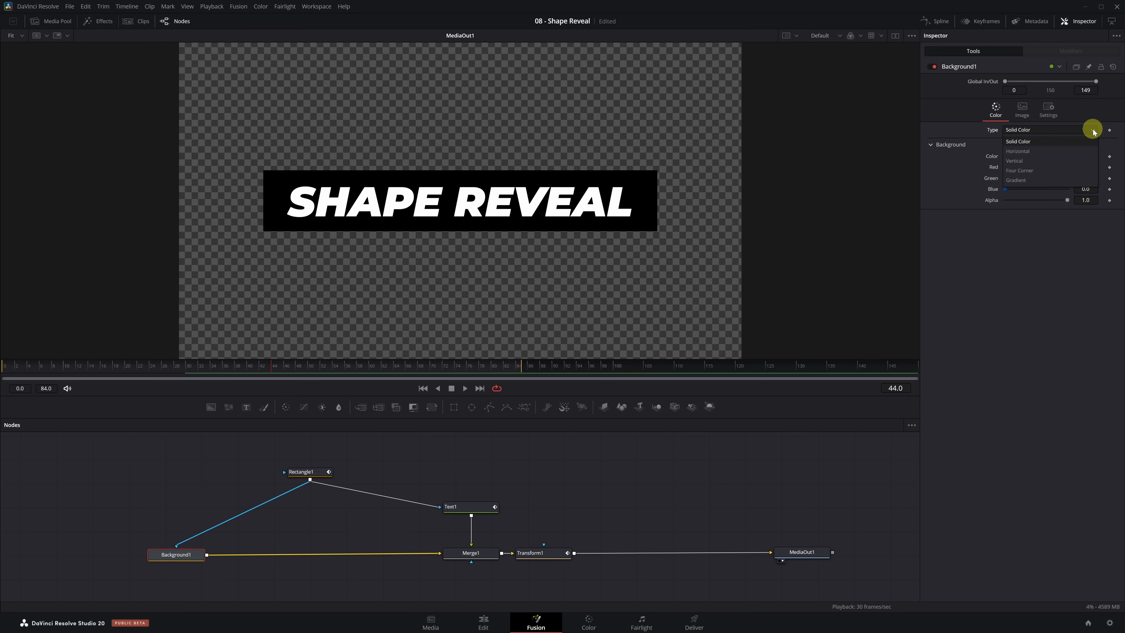
pyautogui.click(1081, 180)
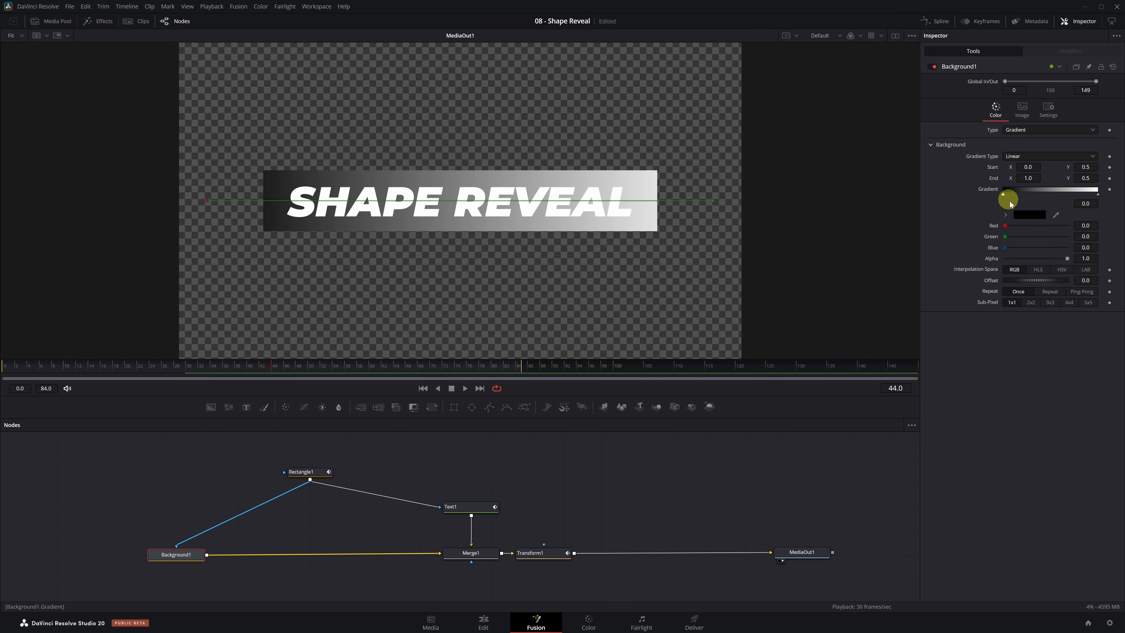
pyautogui.click(1028, 216)
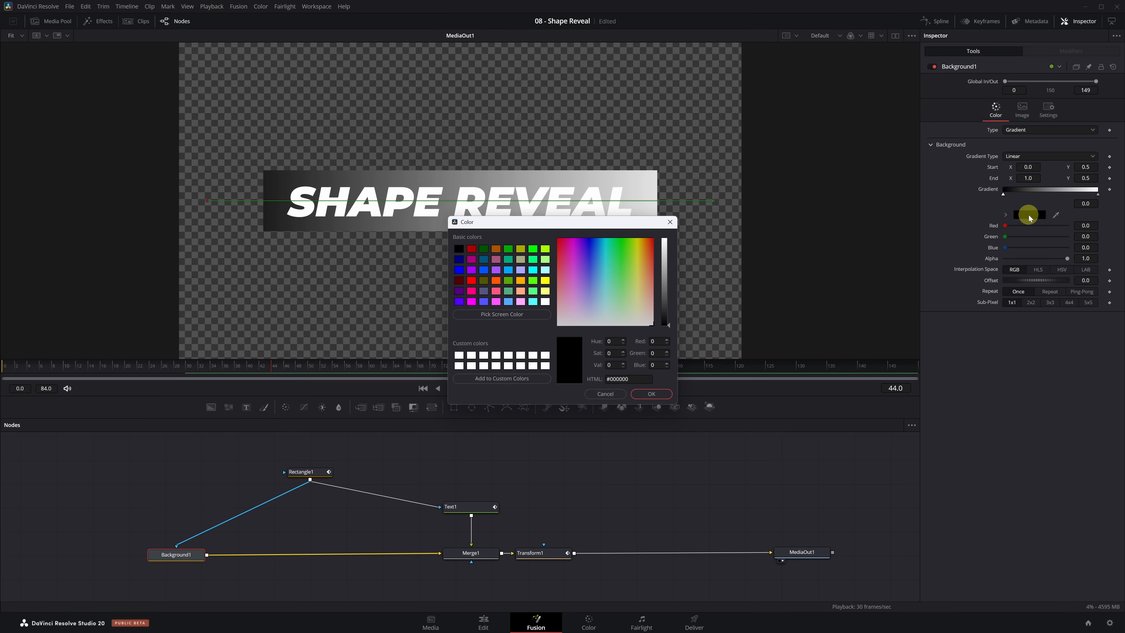
pyautogui.moveTo(669, 323); pyautogui.dragTo(670, 238)
pyautogui.moveTo(604, 259); pyautogui.dragTo(593, 247)
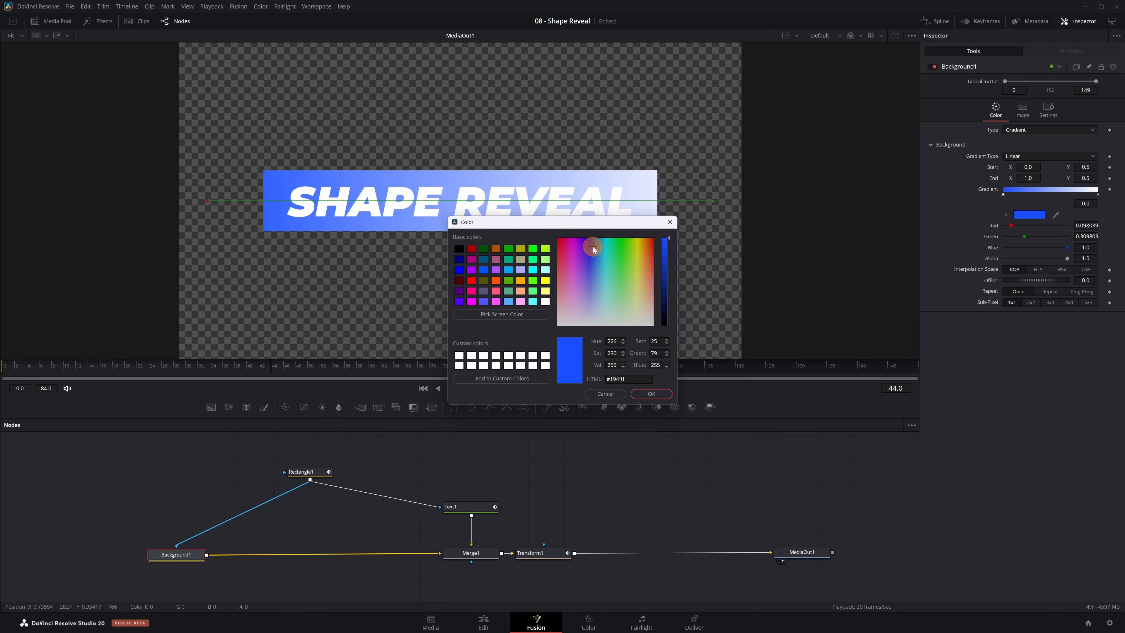
pyautogui.click(651, 393)
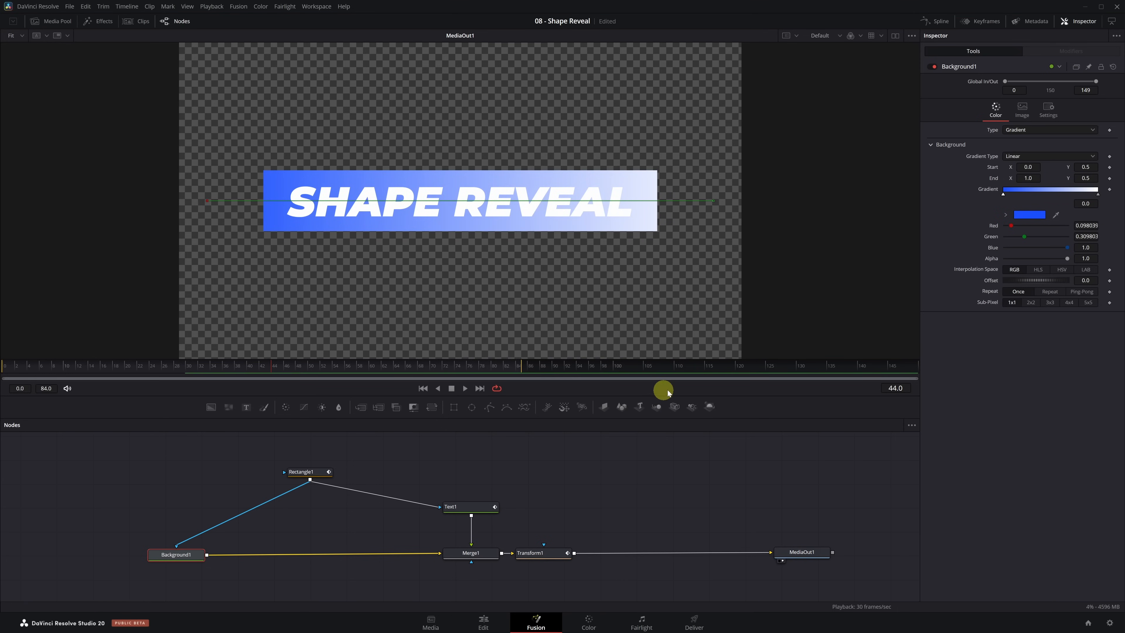
# Step: Set the last colour stop of Background1's gradient to magenta #ff19f4
pyautogui.click(1098, 195)
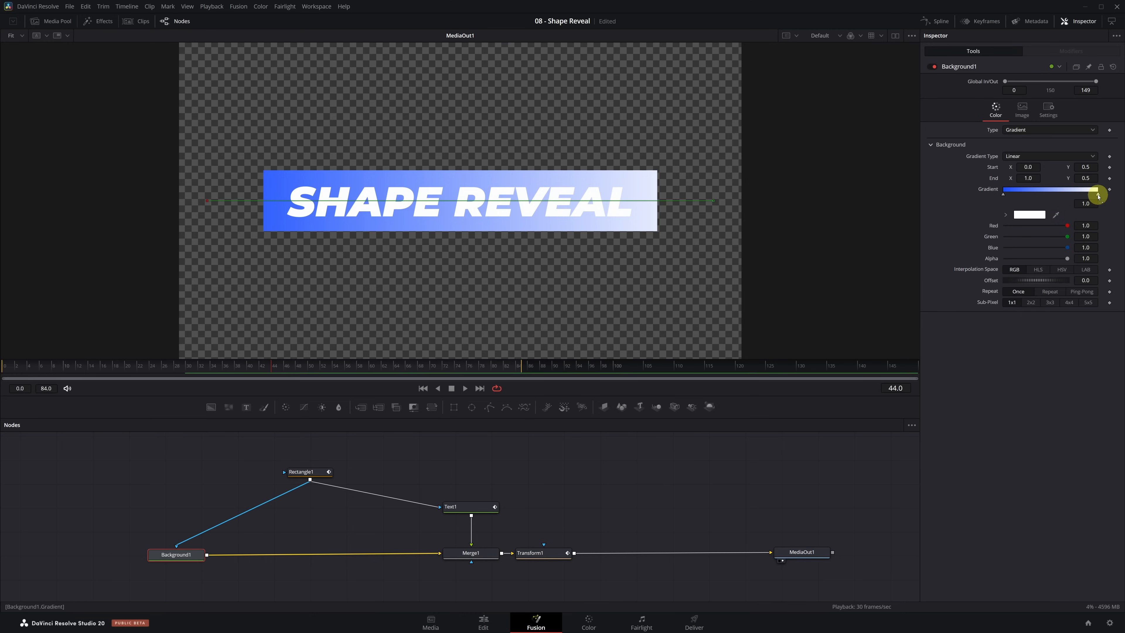
pyautogui.click(1040, 217)
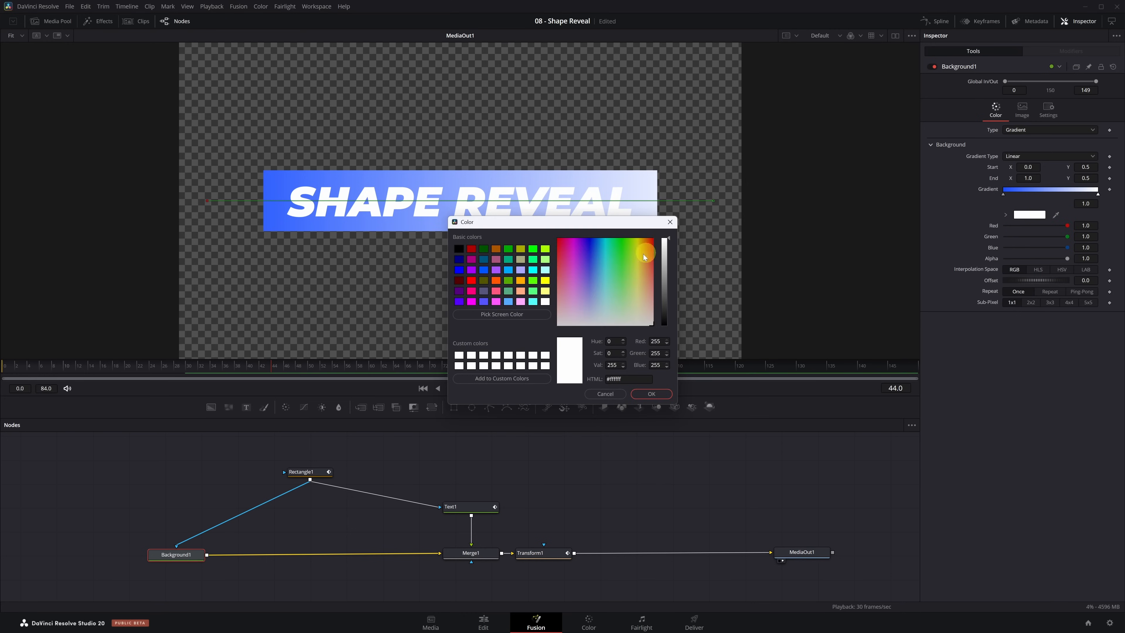
pyautogui.click(590, 262)
pyautogui.moveTo(590, 263); pyautogui.dragTo(572, 248)
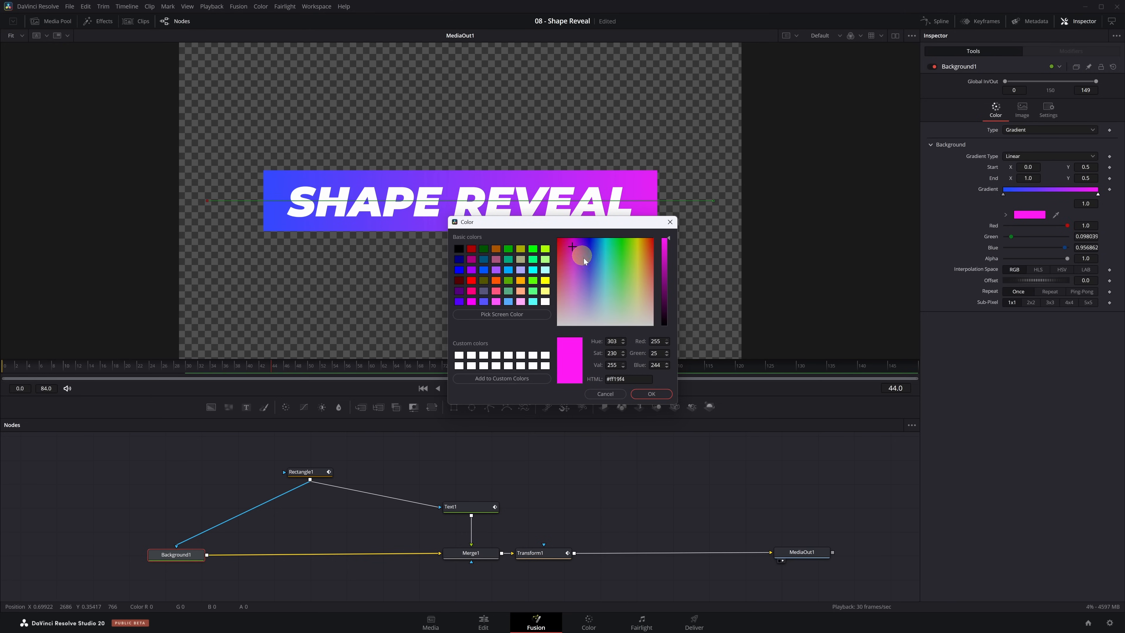
pyautogui.click(666, 394)
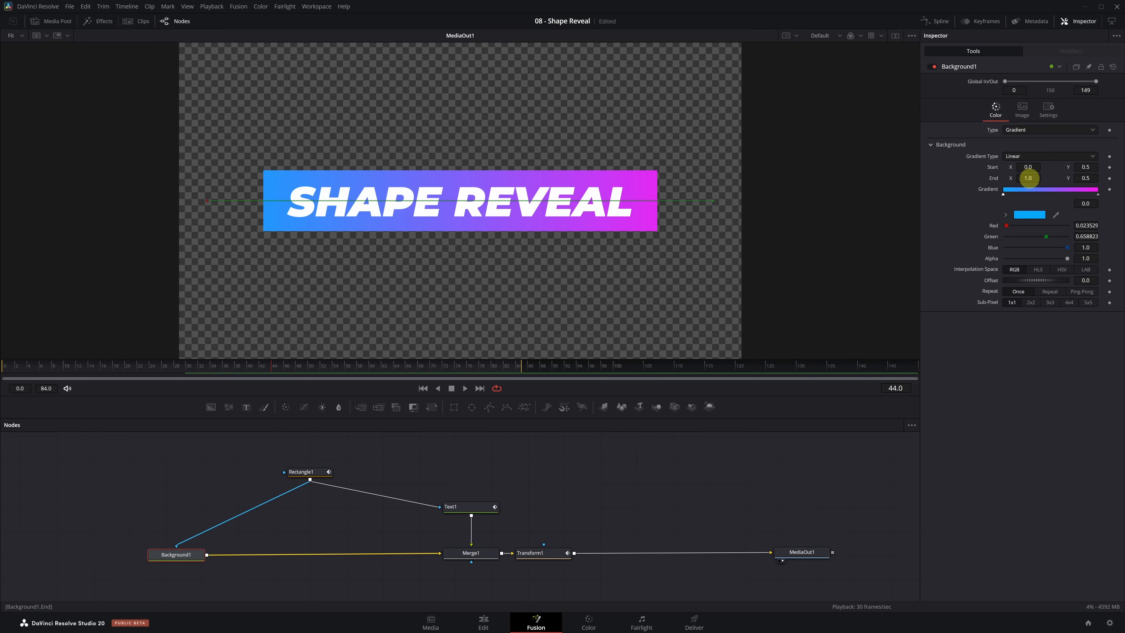
# Step: Adjust Background1's gradient line by setting End X to 0.883, Start X to 0.116 and Start Y to 0.864
pyautogui.moveTo(1025, 178); pyautogui.dragTo(978, 179)
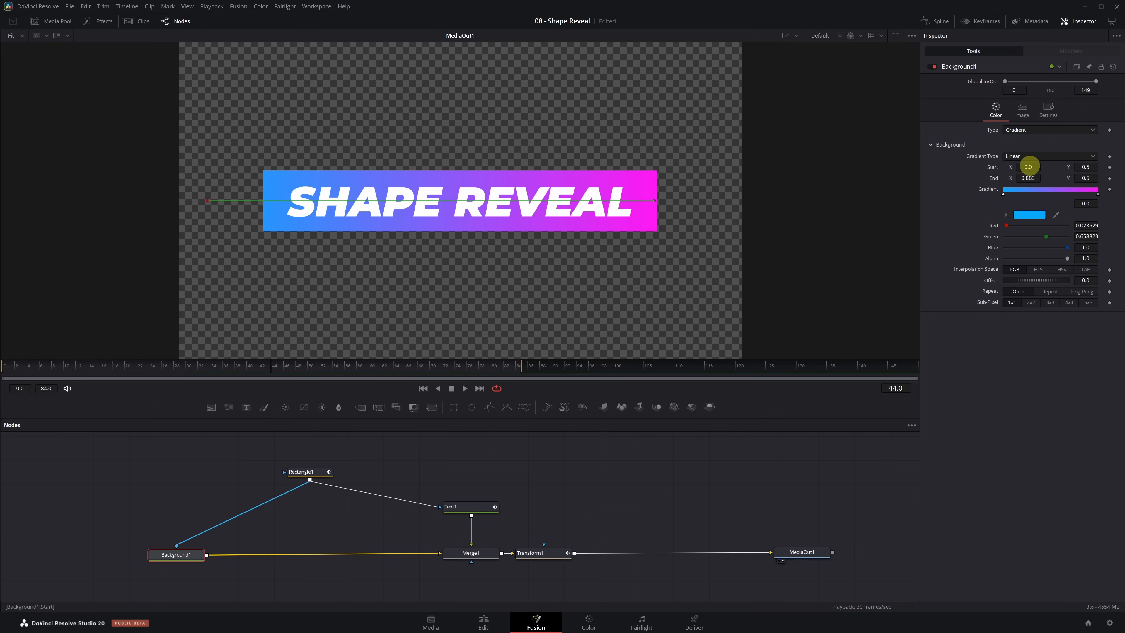
pyautogui.moveTo(1028, 167); pyautogui.dragTo(1081, 167)
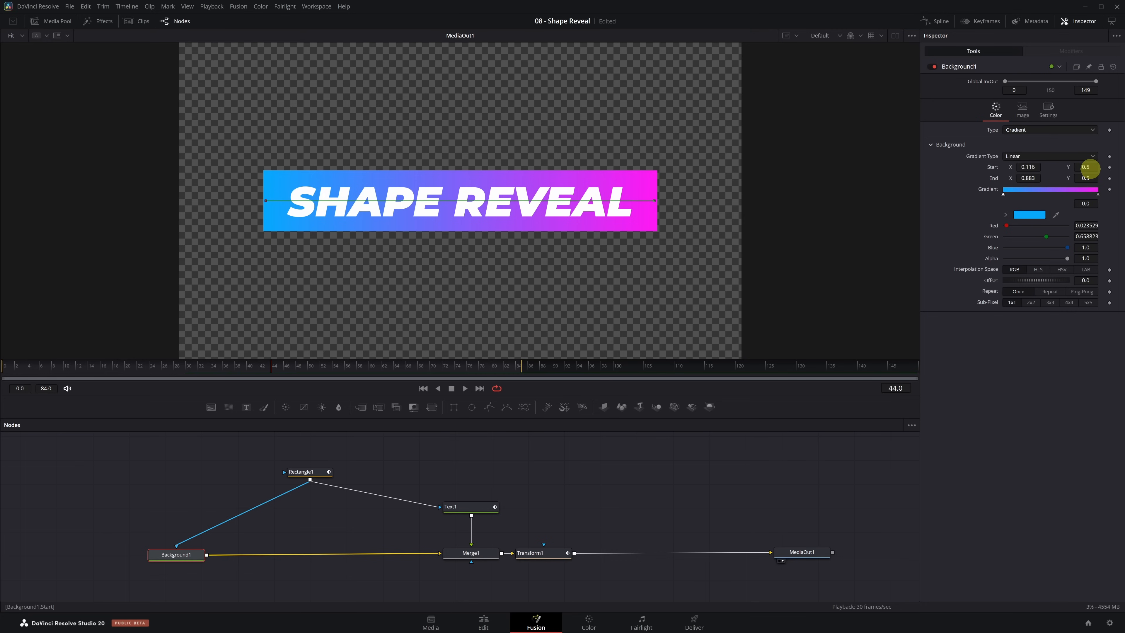
pyautogui.moveTo(1089, 168); pyautogui.dragTo(658, 171)
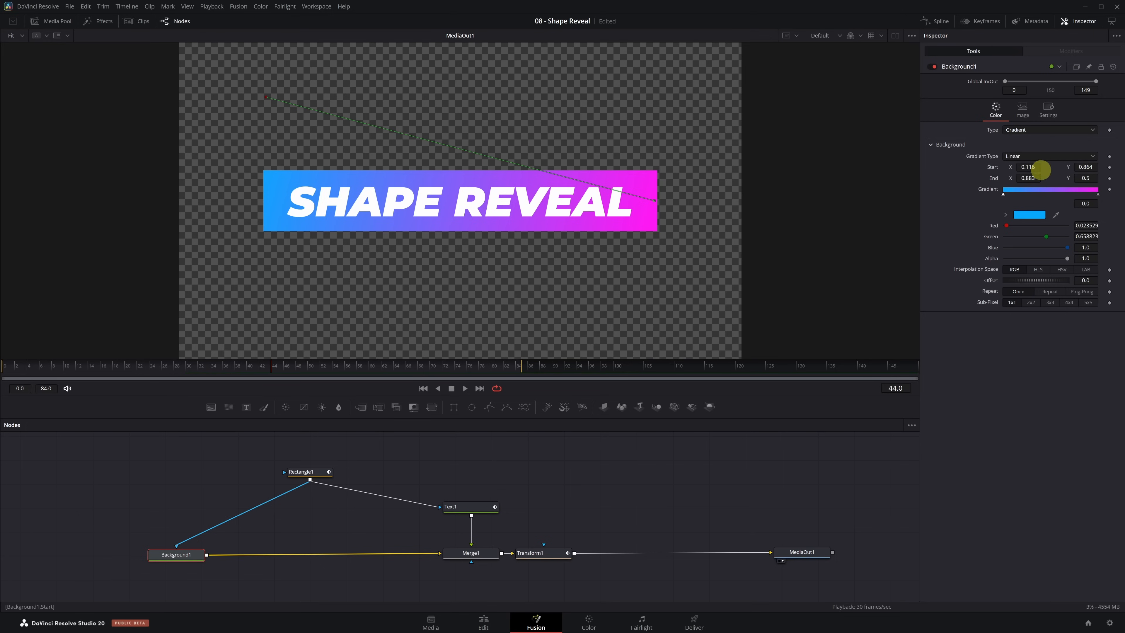
# Step: Keyframe Background1's gradient End at frame 0, and set it to X 0.82 and Y 0.777 at frame 29
pyautogui.click(12, 370)
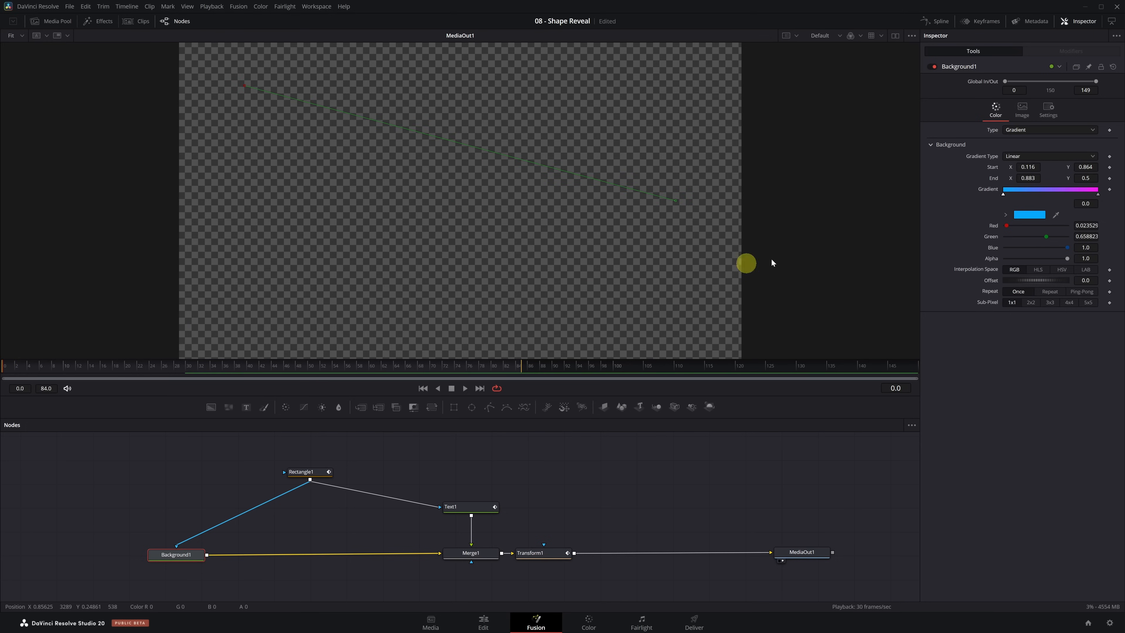
pyautogui.click(1110, 179)
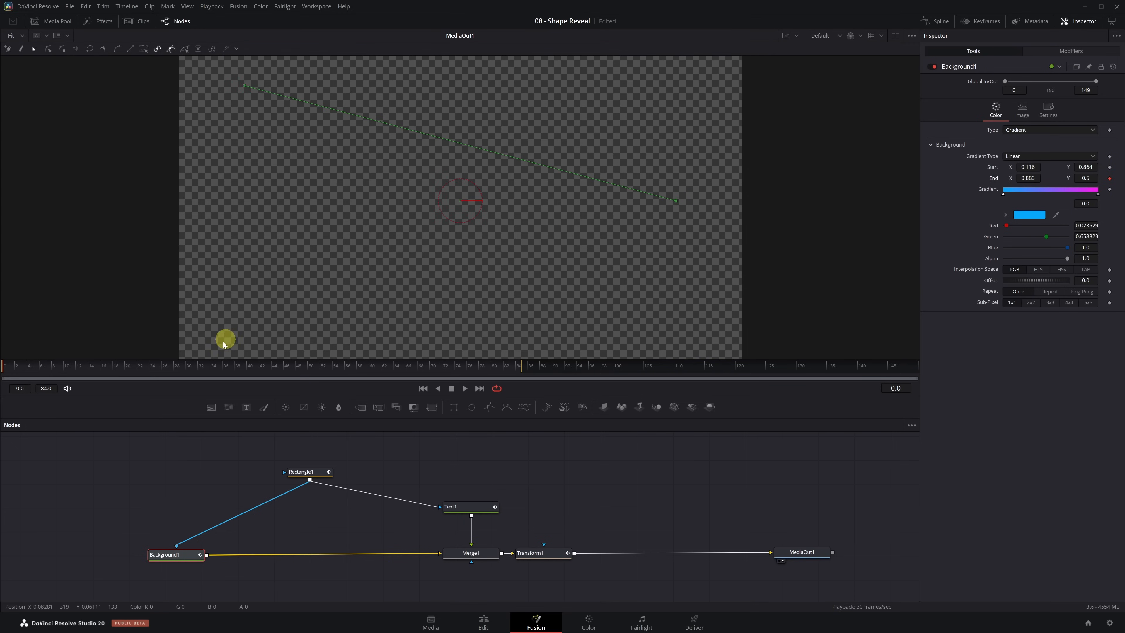
pyautogui.click(181, 367)
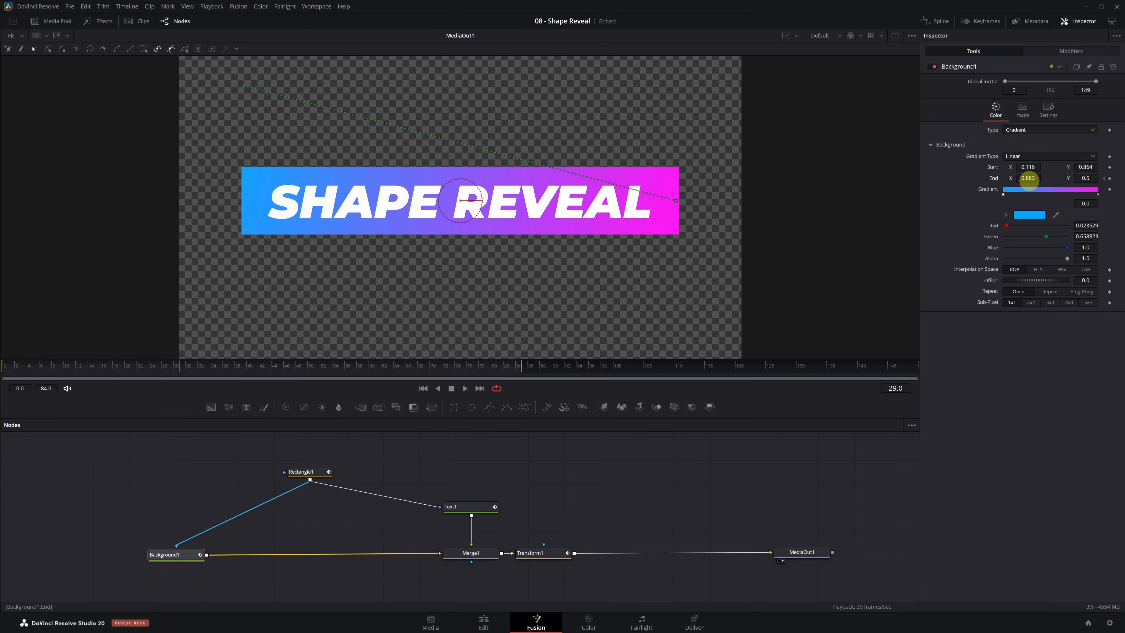
pyautogui.moveTo(1027, 178); pyautogui.dragTo(999, 180)
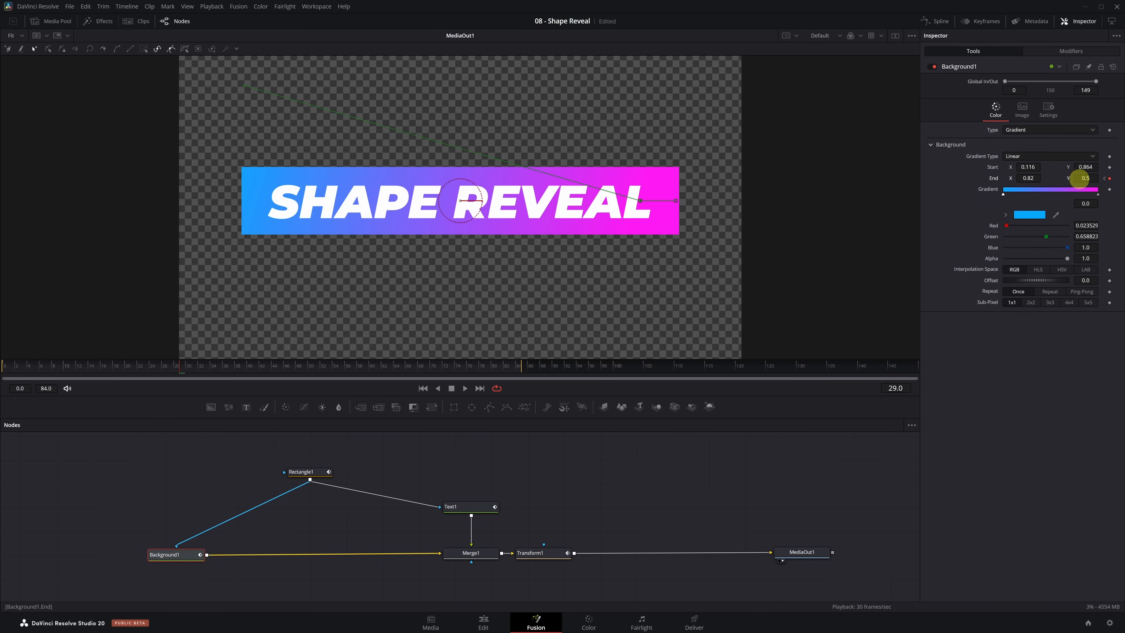
pyautogui.moveTo(1080, 178); pyautogui.dragTo(646, 178)
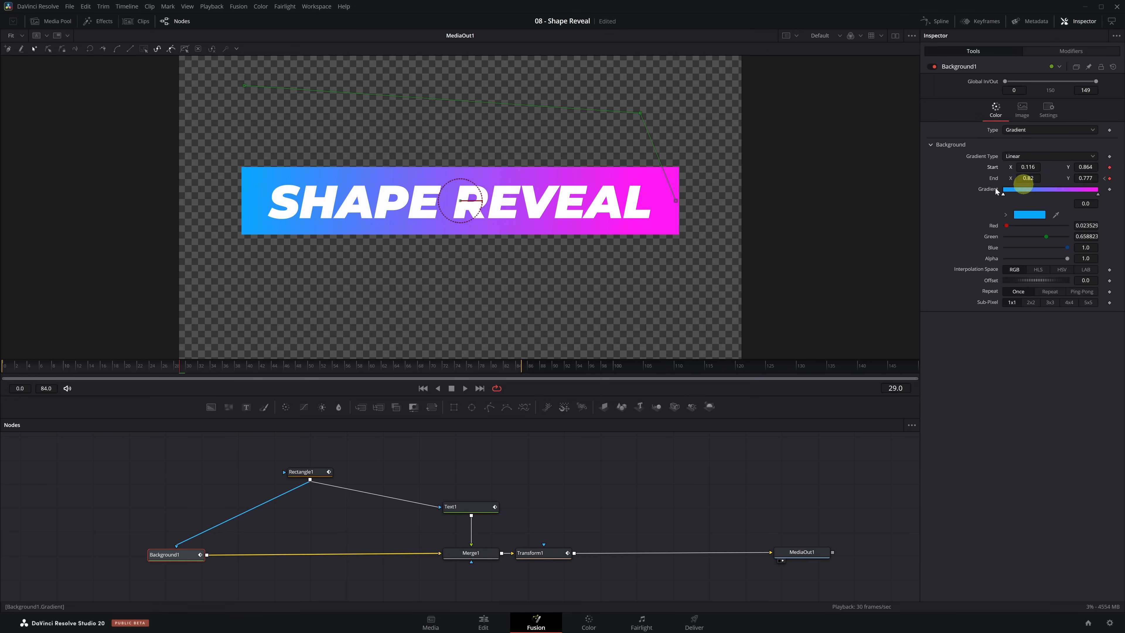
# Step: At frame 44, set Background1's gradient Start Y to 0.195 and End X to 0.61
pyautogui.moveTo(250, 365); pyautogui.dragTo(274, 366)
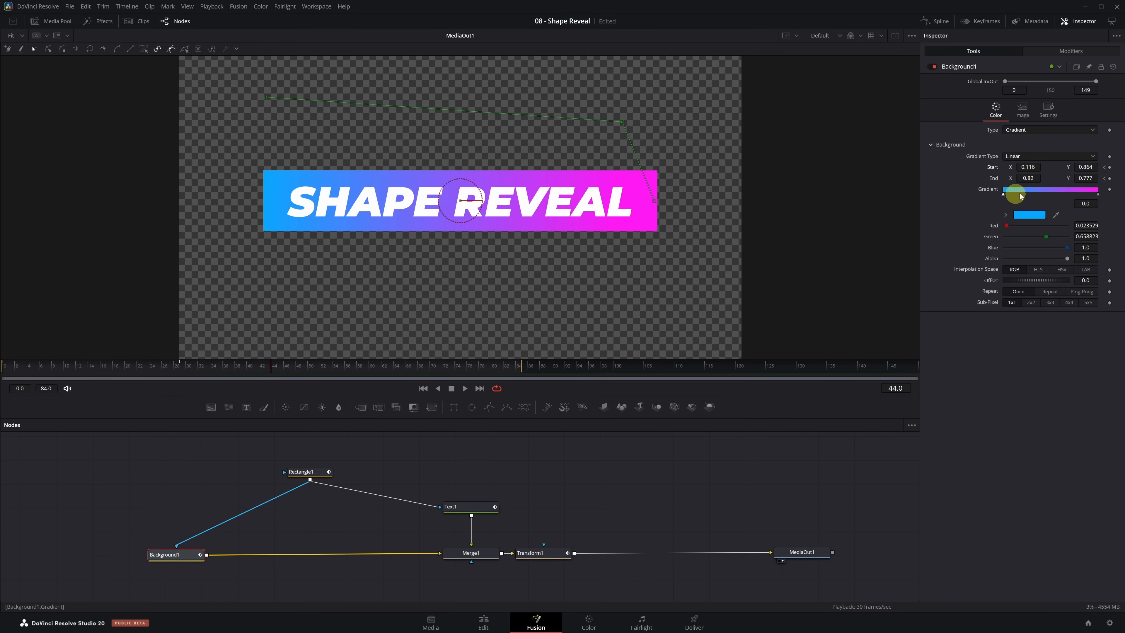
pyautogui.moveTo(1092, 167); pyautogui.dragTo(798, 179)
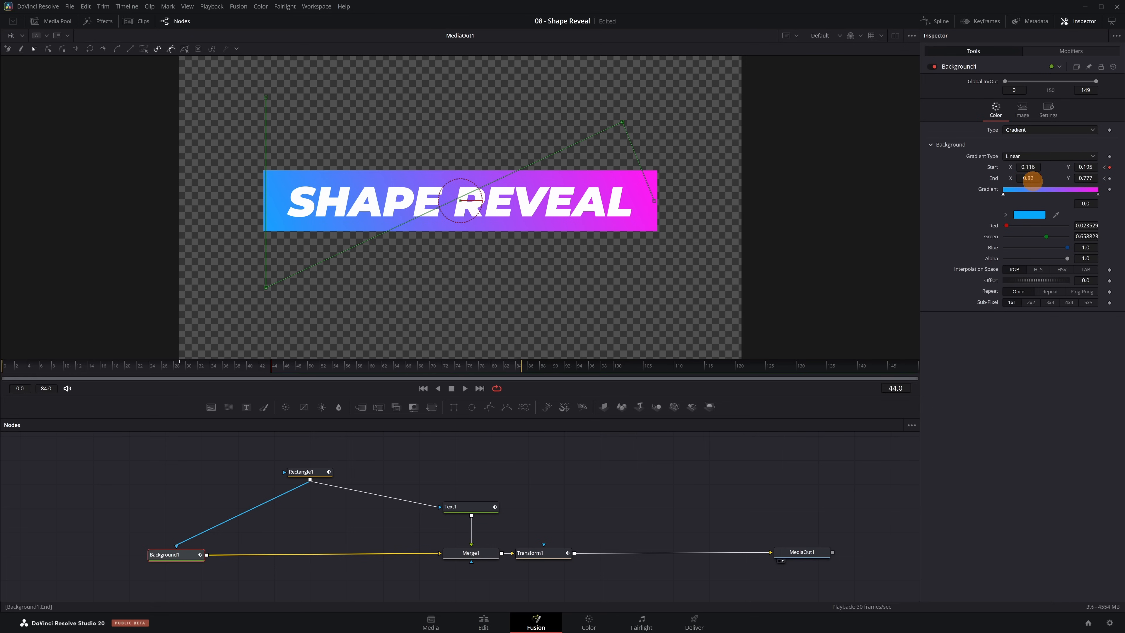
pyautogui.moveTo(1032, 180); pyautogui.dragTo(940, 183)
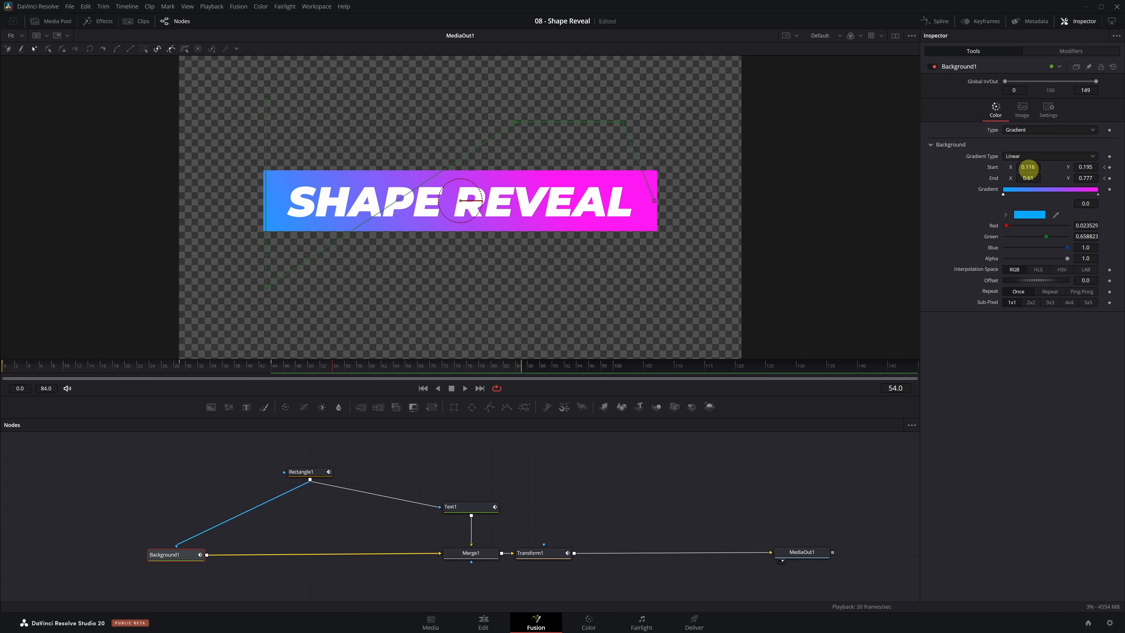
# Step: Set Background1's gradient Start X to 0.431 and End X to 0.39 at frame 54, then Start X to 0.875 and adjust End X at frame 64
pyautogui.moveTo(1028, 167); pyautogui.dragTo(603, 161)
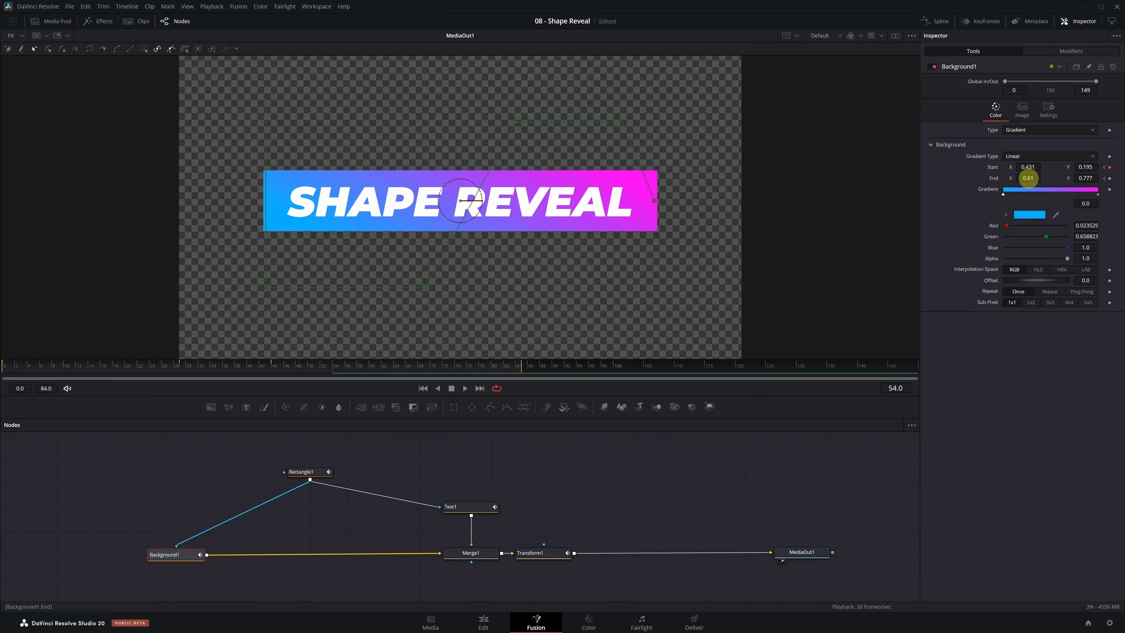
pyautogui.moveTo(1028, 178)
pyautogui.mouseDown()
pyautogui.moveTo(931, 178)
pyautogui.moveTo(1027, 177)
pyautogui.mouseUp()
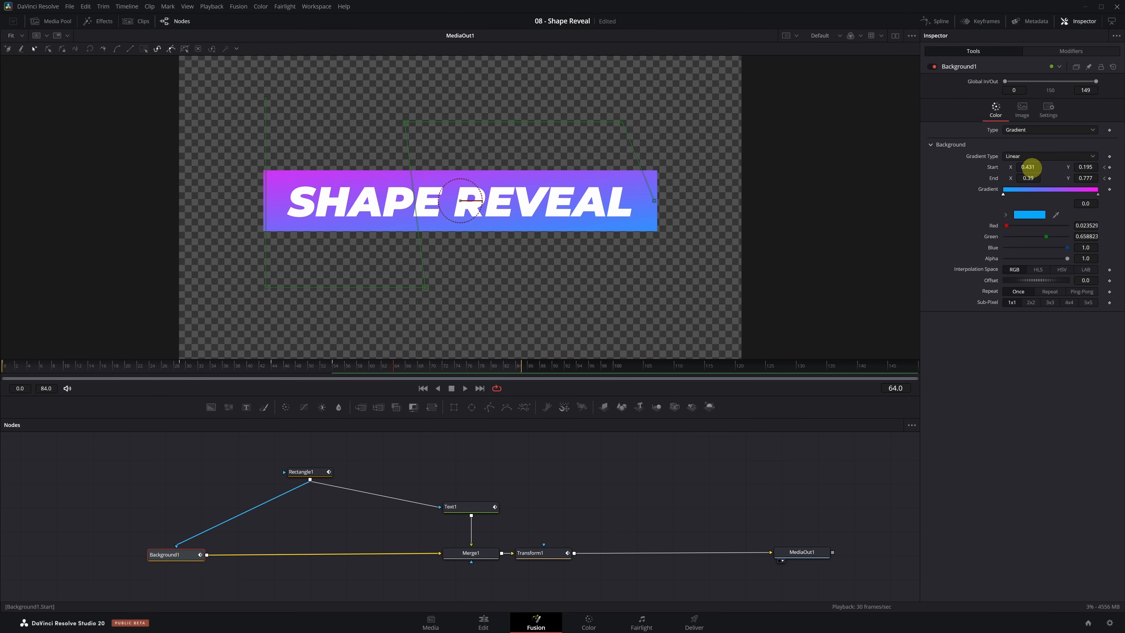
pyautogui.moveTo(1027, 167); pyautogui.dragTo(668, 168)
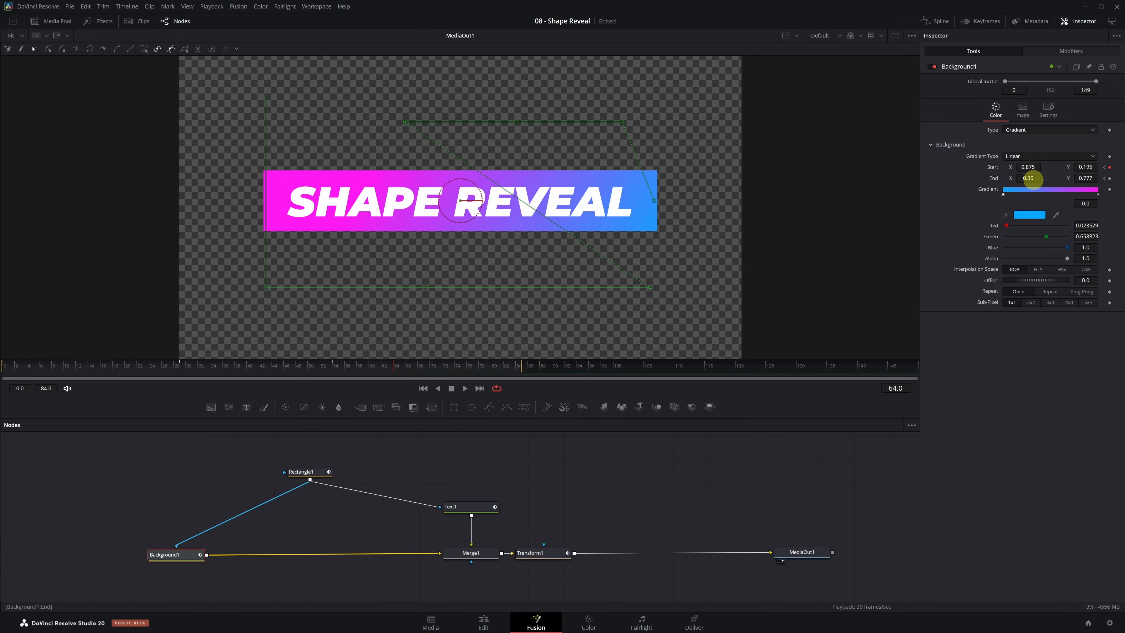
pyautogui.moveTo(1032, 179); pyautogui.dragTo(942, 180)
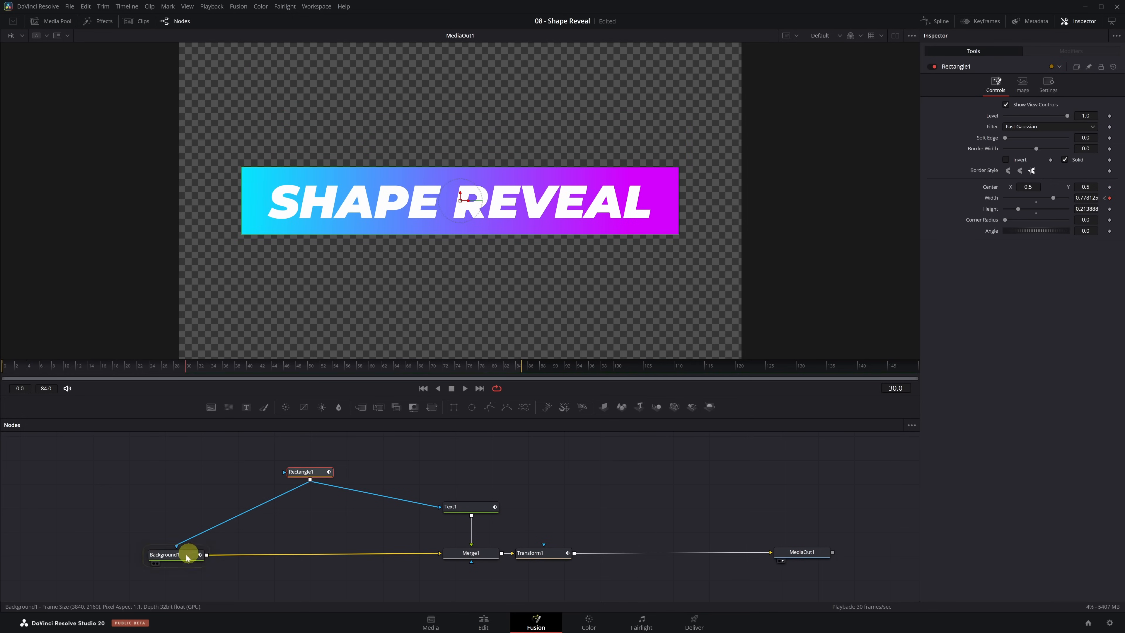
# Step: Add a Text node merged over Background1 and arrange it above its Merge node between Background1 and Merge1
pyautogui.click(176, 561)
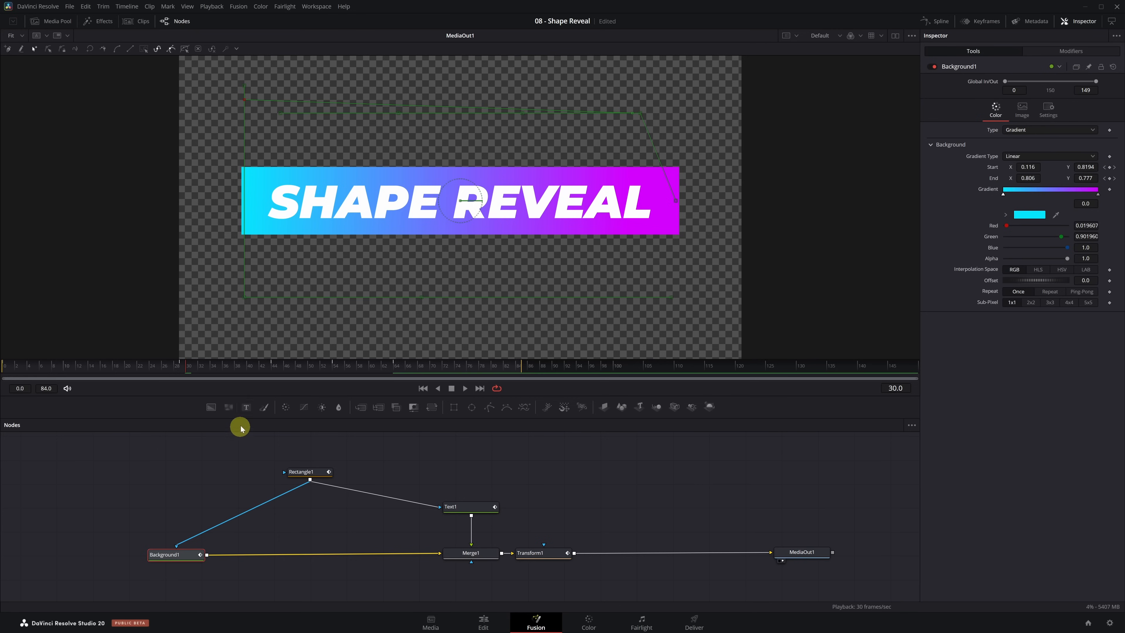
pyautogui.click(246, 408)
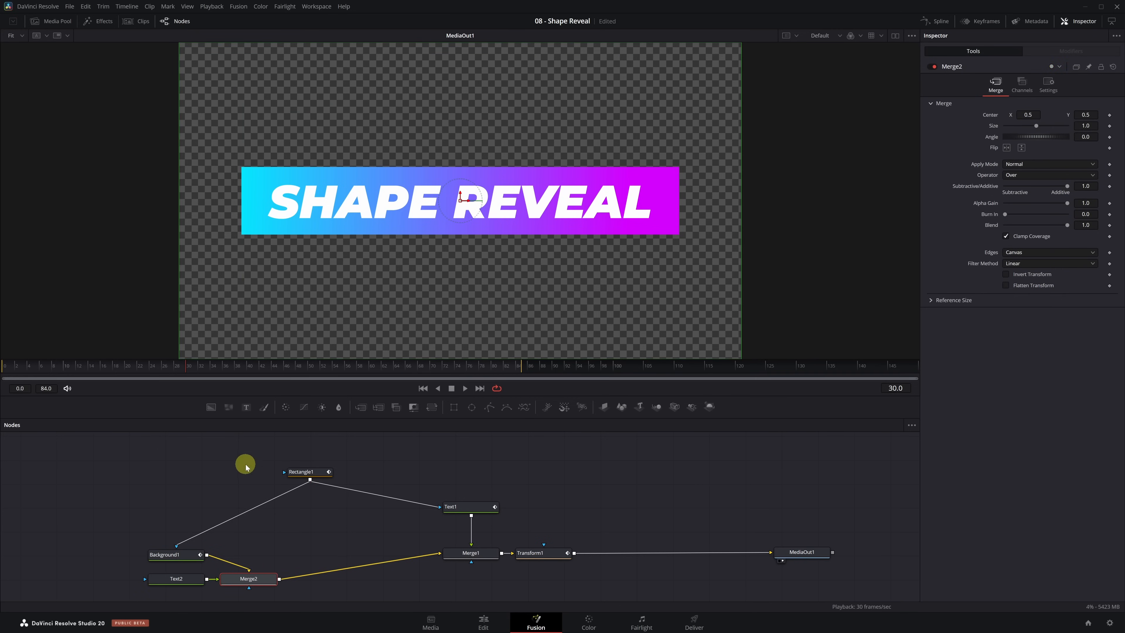
pyautogui.moveTo(244, 573); pyautogui.dragTo(311, 575)
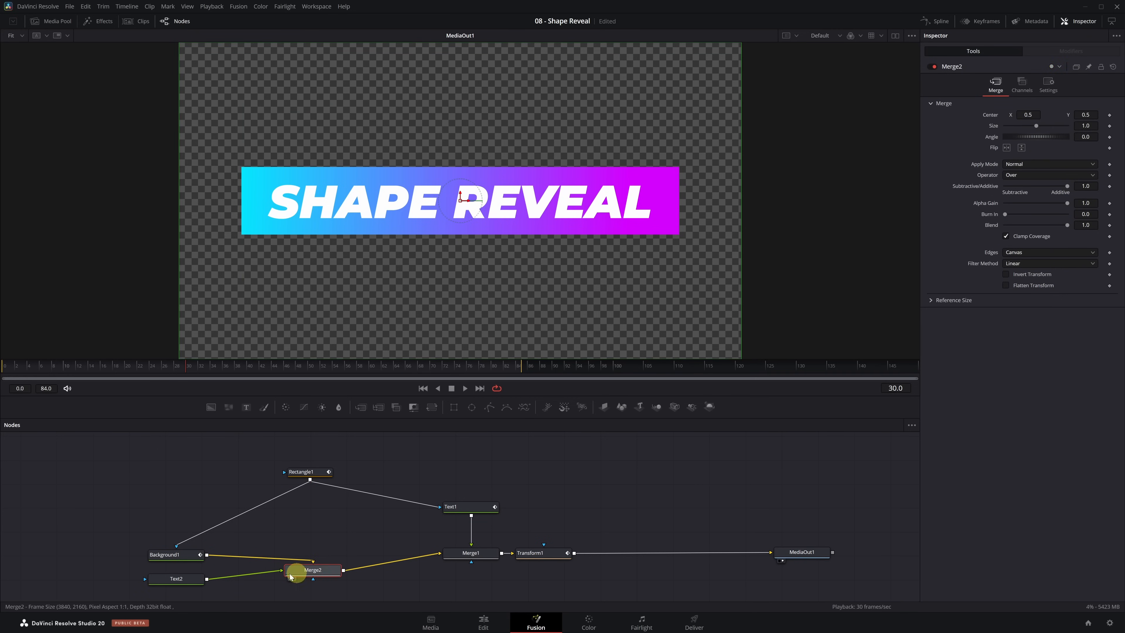
pyautogui.moveTo(196, 584); pyautogui.dragTo(331, 540)
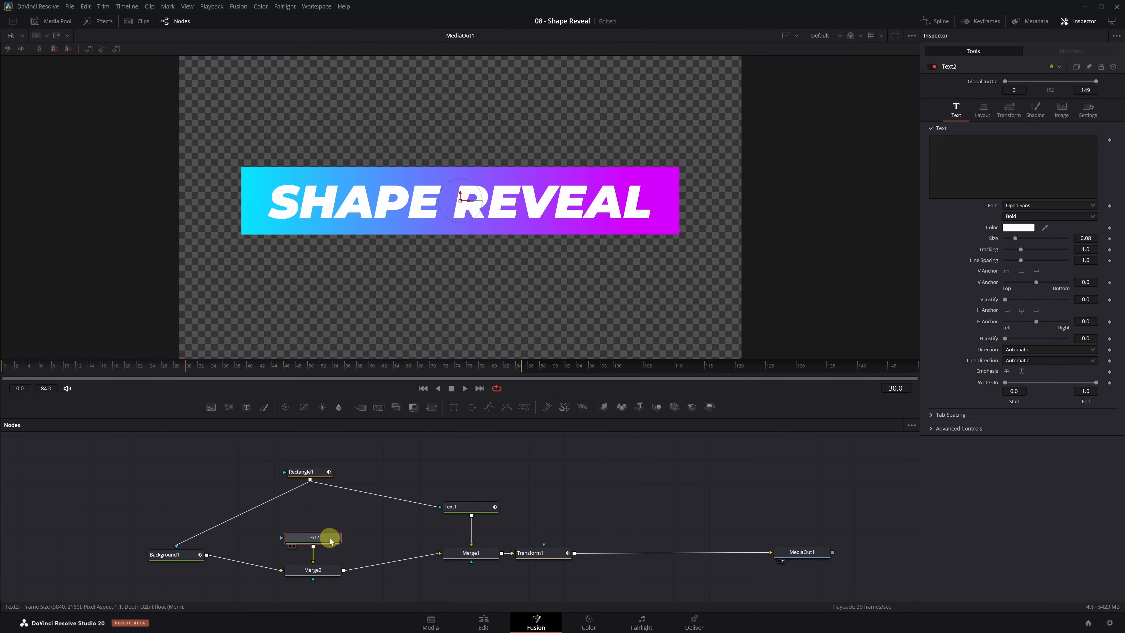
# Step: Enter "ANIMATION" in Text2 and set its font to Montserrat Black Italic
pyautogui.click(970, 177)
pyautogui.write('ANIMA')
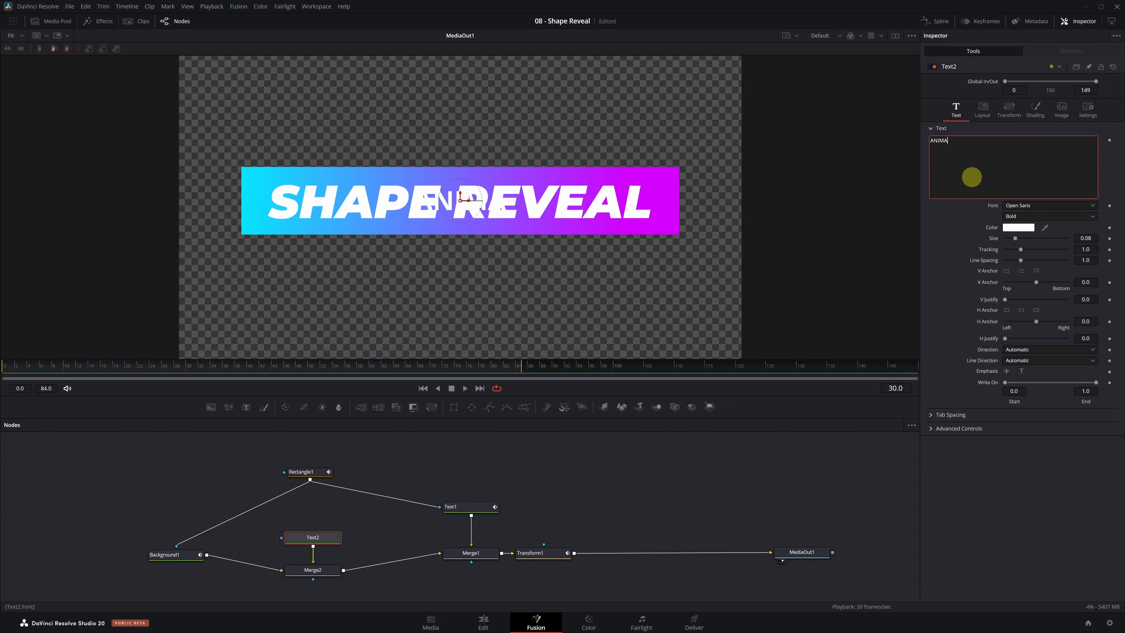
pyautogui.write('TION')
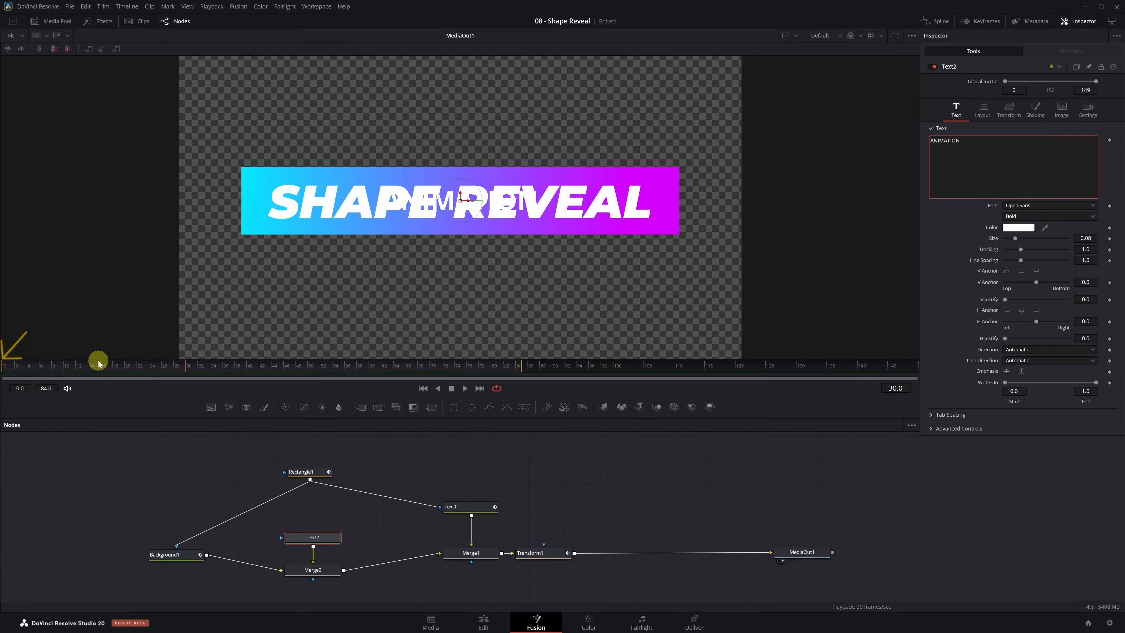
pyautogui.moveTo(98, 363); pyautogui.dragTo(4, 370)
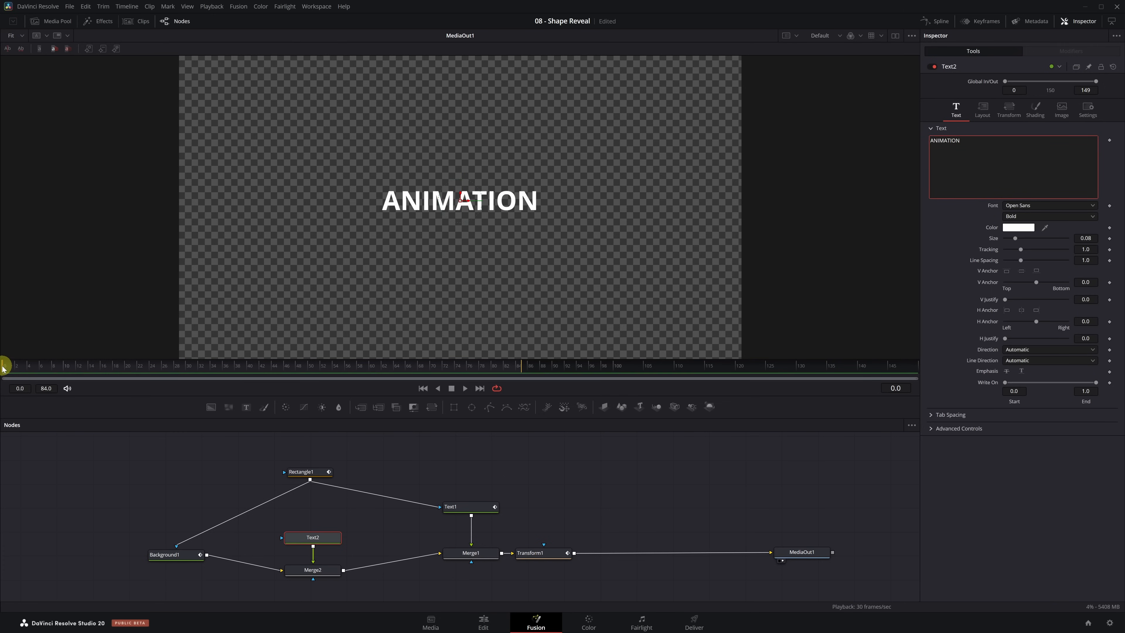
pyautogui.click(1100, 206)
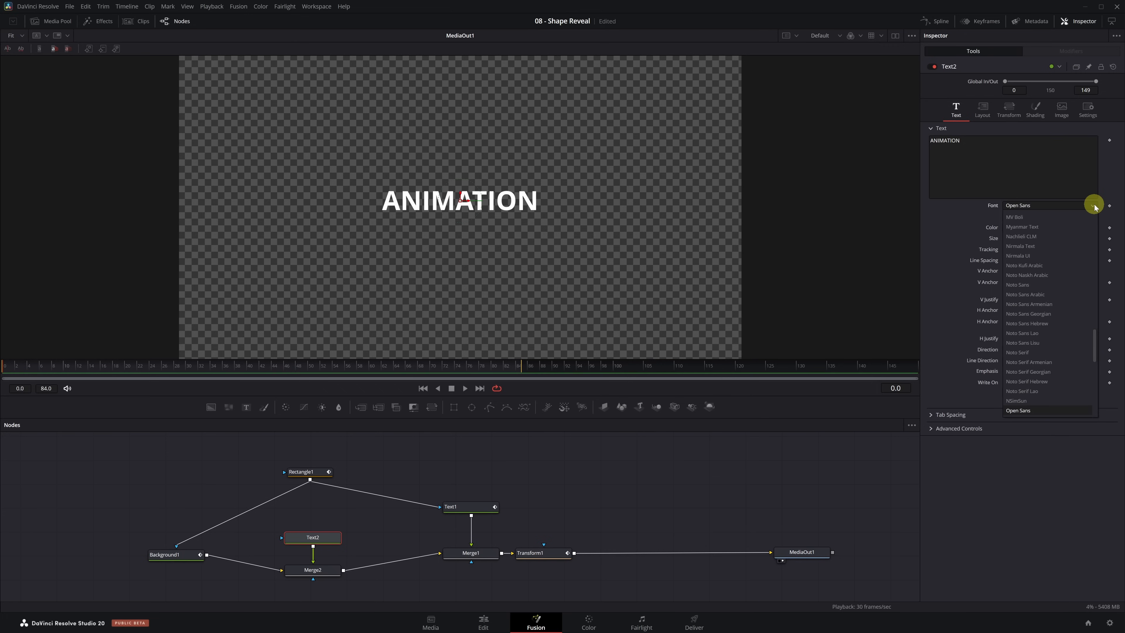
pyautogui.click(1039, 401)
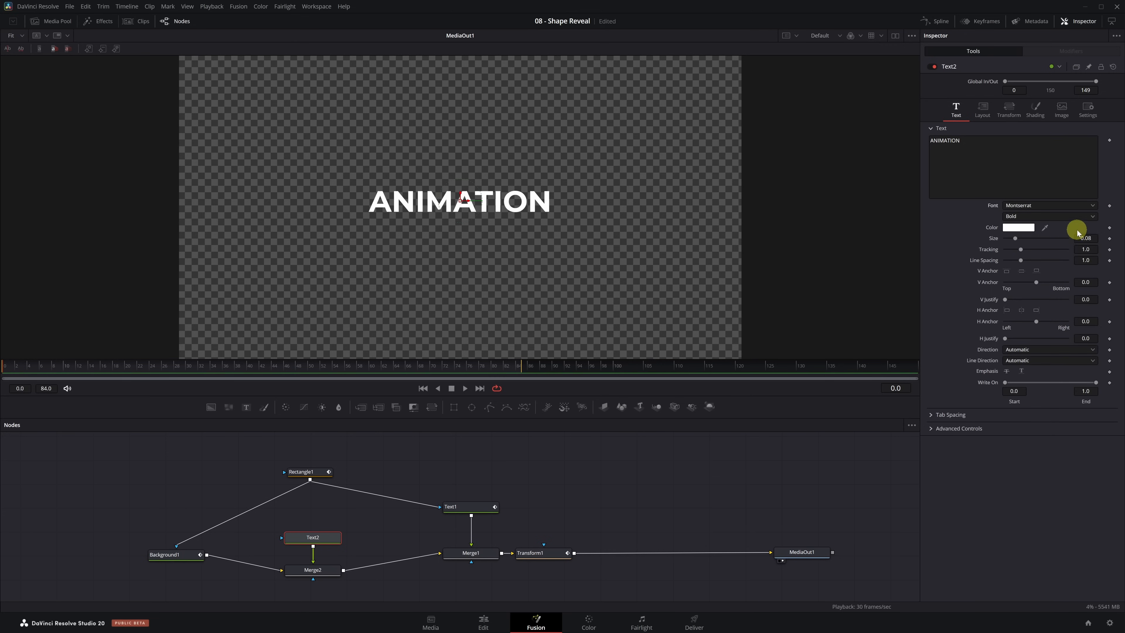
pyautogui.click(1076, 216)
pyautogui.click(1046, 392)
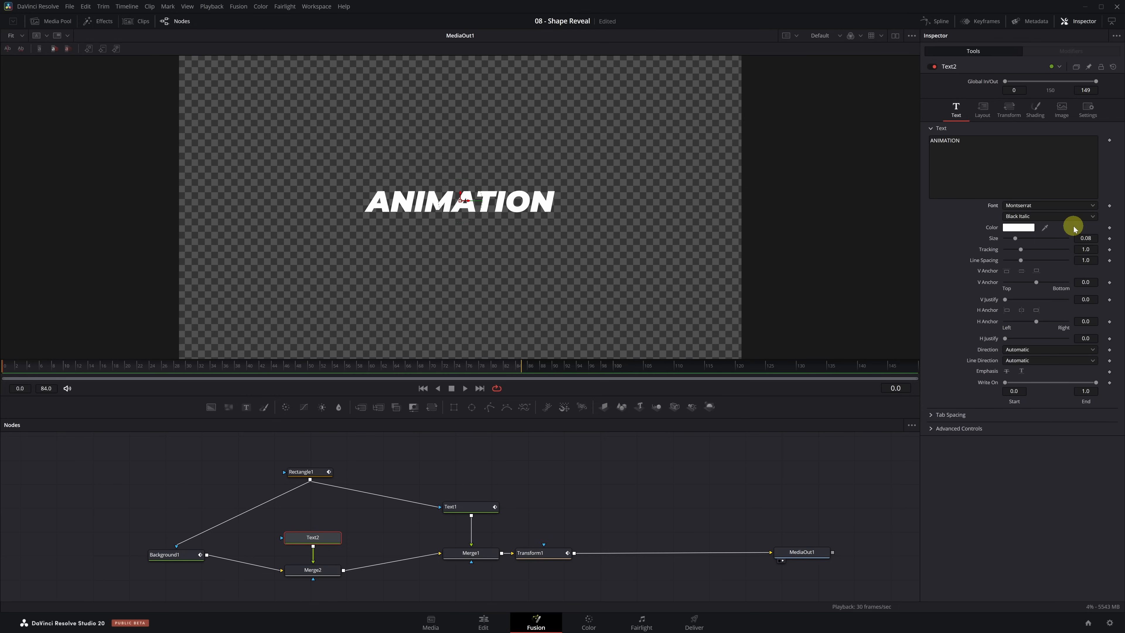
# Step: At frame 30, keyframe Text2's character spacing and offset, with Offset Y at -0.116
pyautogui.click(1008, 110)
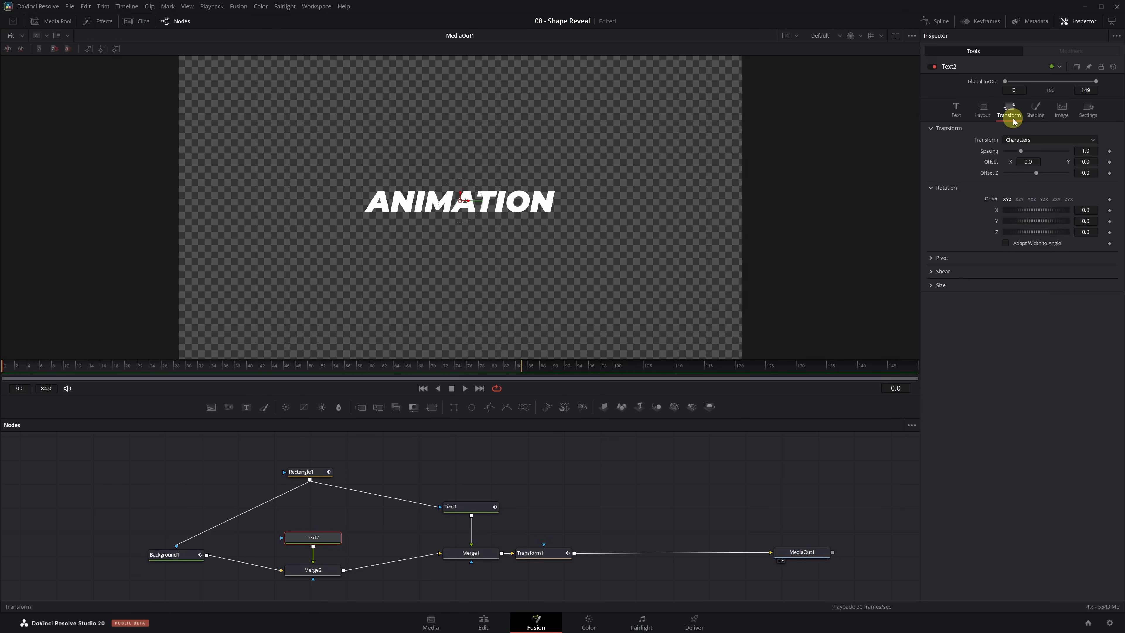
pyautogui.click(185, 370)
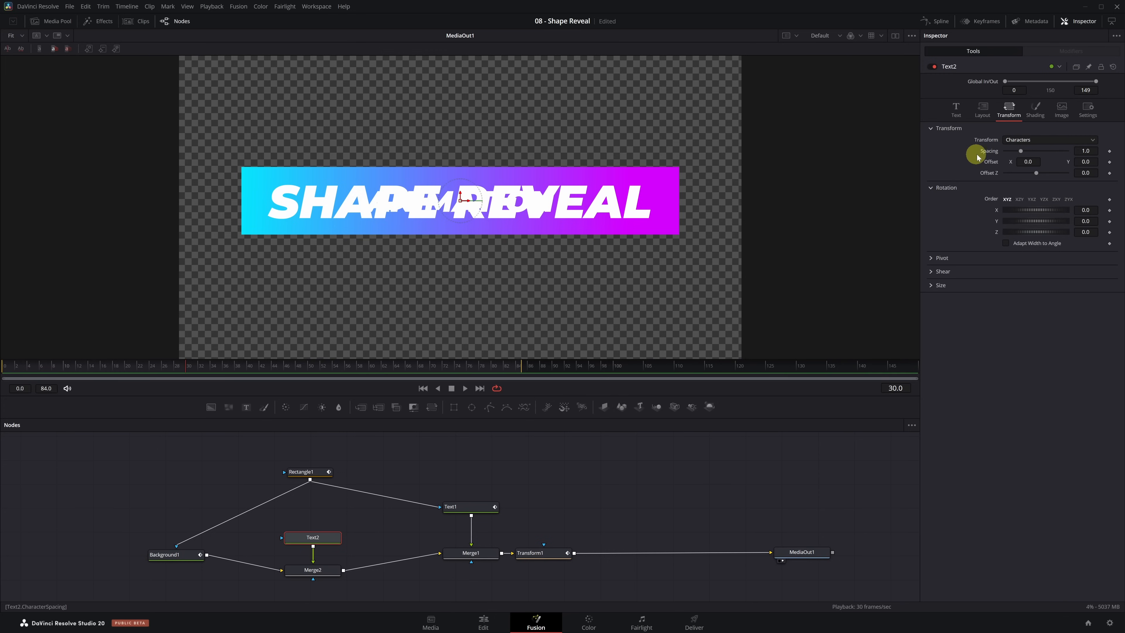
pyautogui.click(1109, 151)
pyautogui.click(1109, 163)
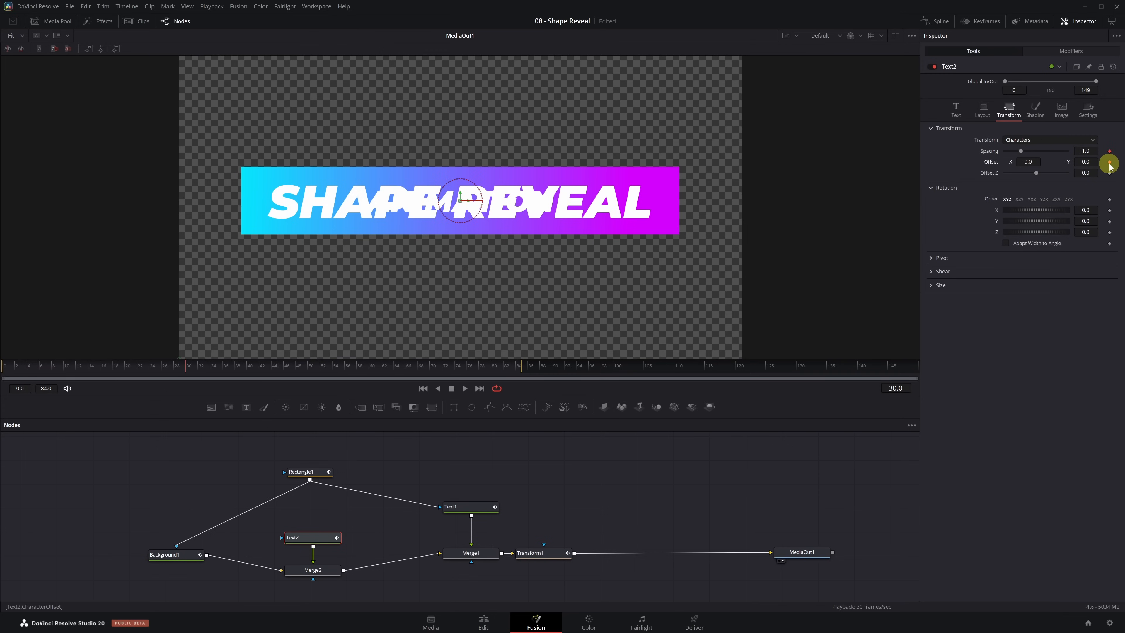
pyautogui.moveTo(1085, 161); pyautogui.dragTo(1035, 162)
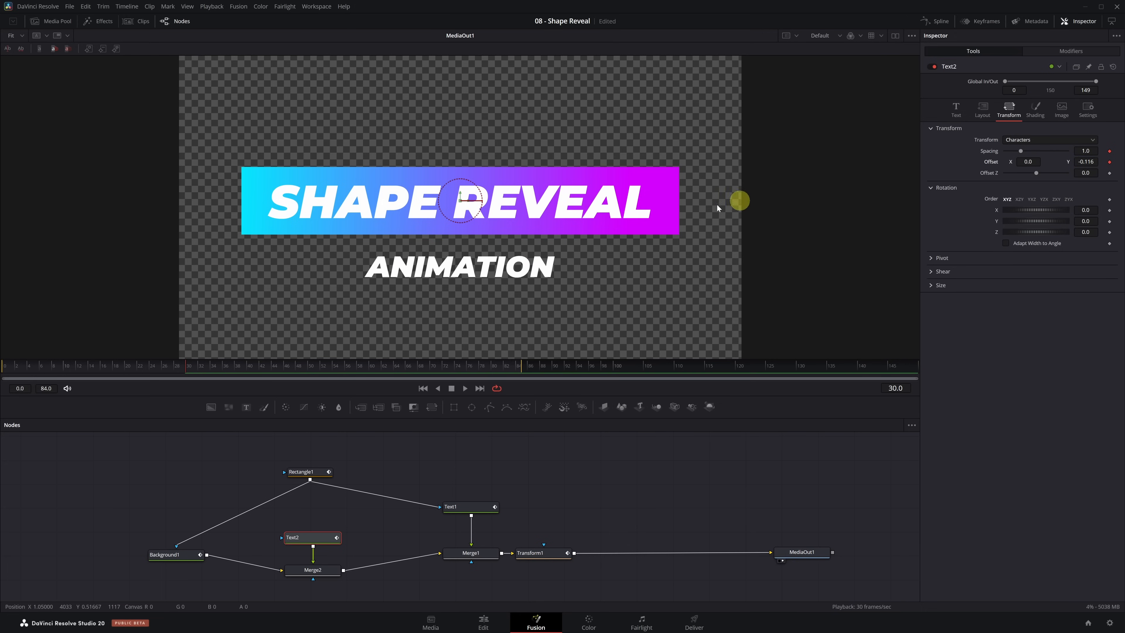
# Step: At frame 0, set Text2's character spacing to 0.57 and Offset Y to 0.0
pyautogui.click(4, 367)
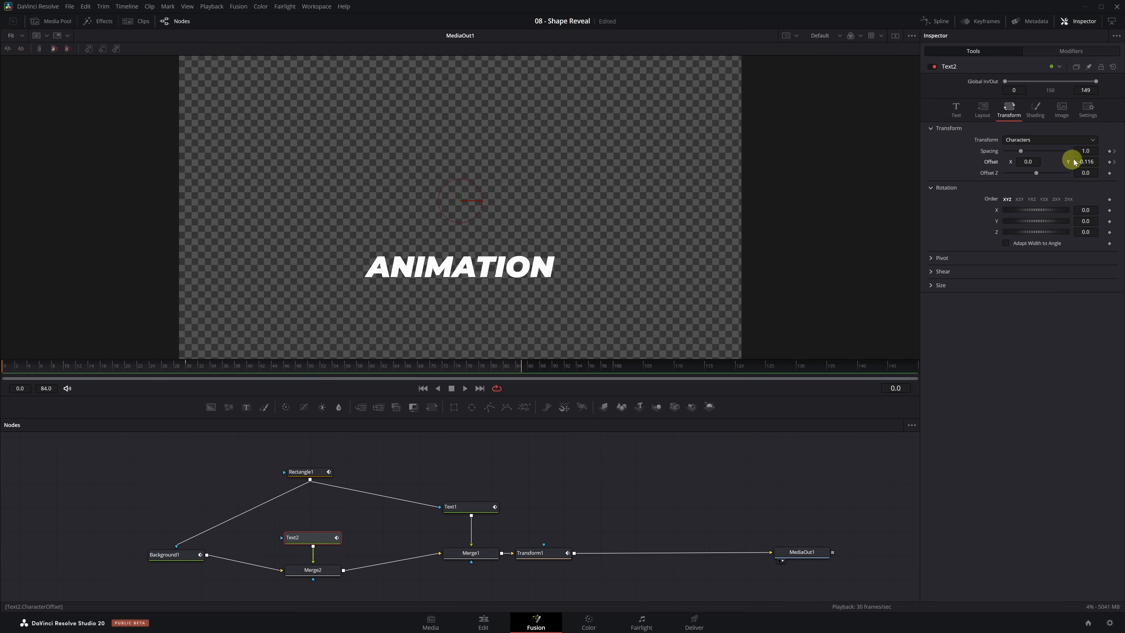
pyautogui.moveTo(1086, 151); pyautogui.dragTo(898, 155)
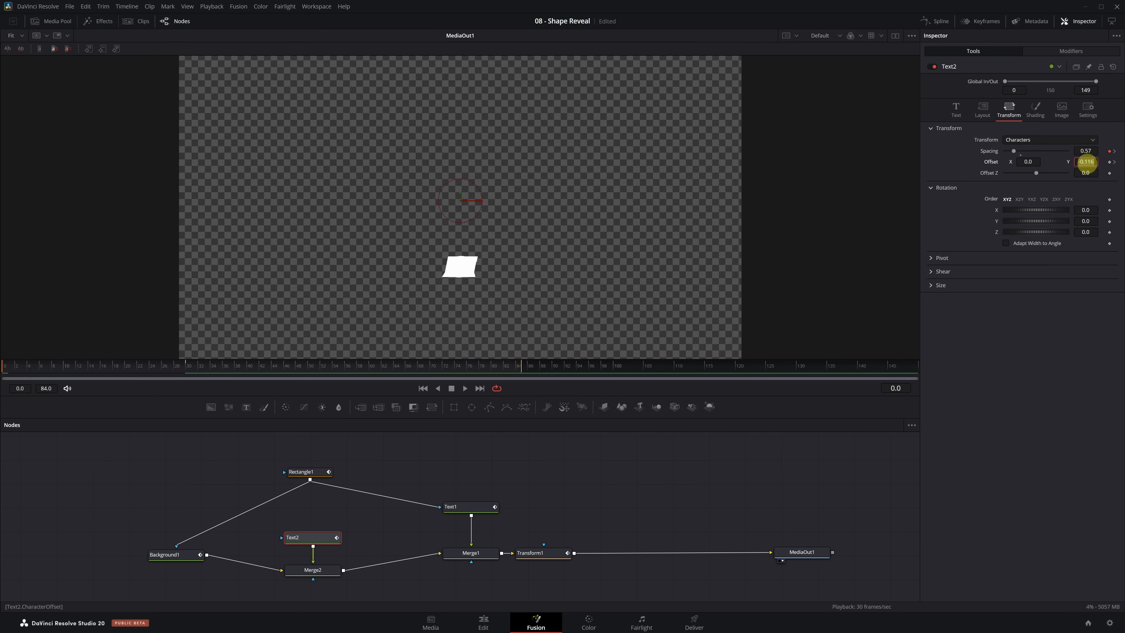
pyautogui.click(1087, 162)
pyautogui.press('Return')
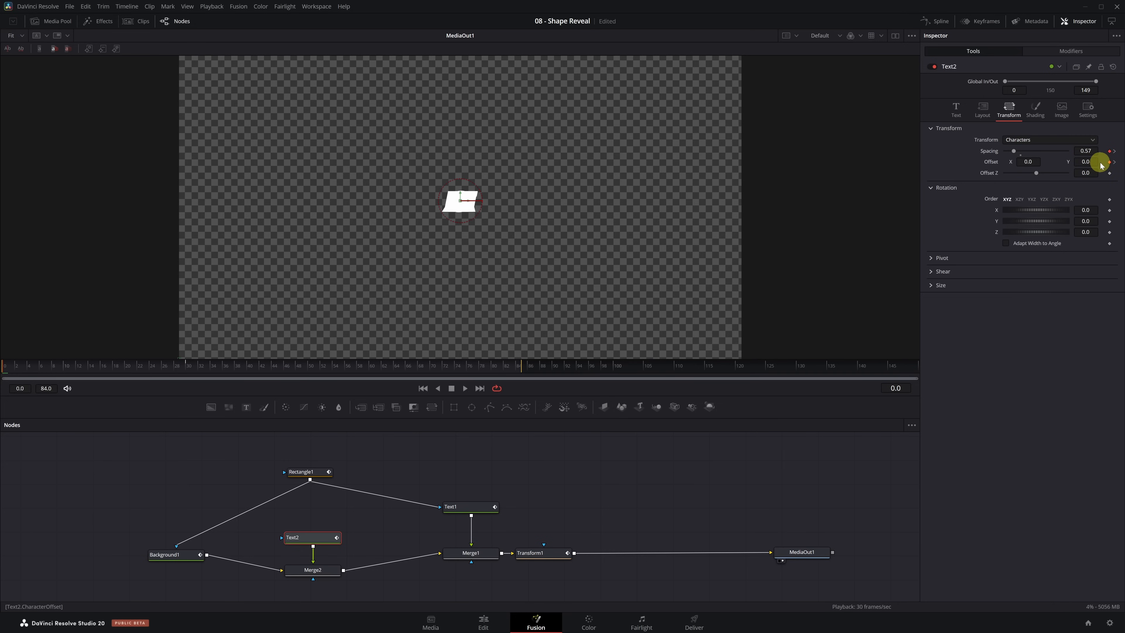
# Step: Open the Spline editor, show only Text2's curves by hiding Background1 and Transform1, and fit them to the graph
pyautogui.click(940, 25)
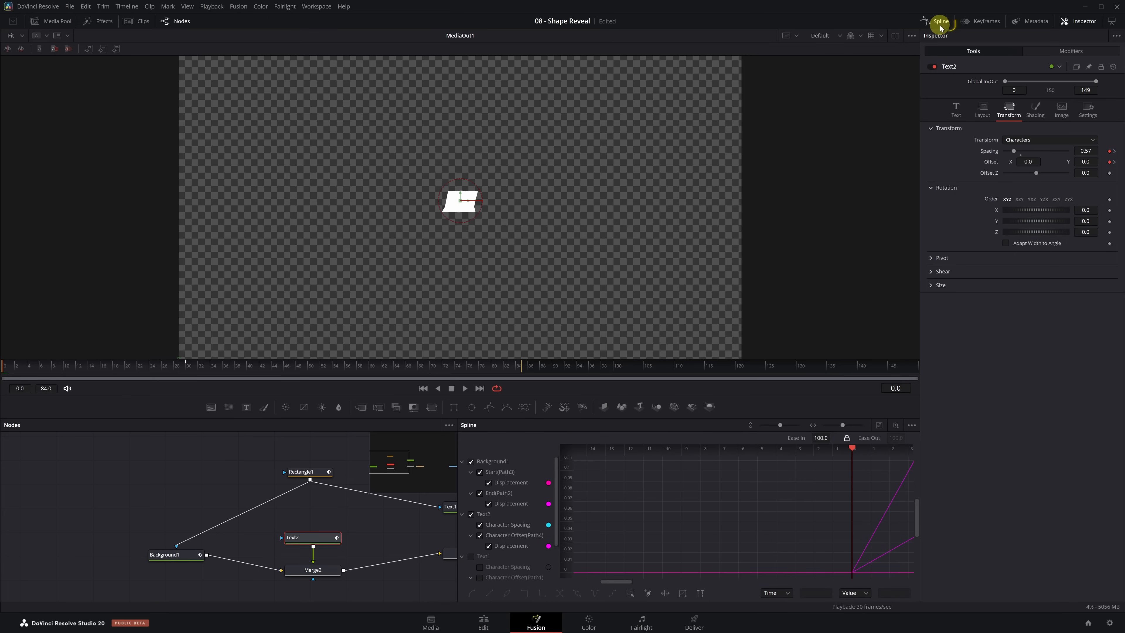
pyautogui.click(471, 462)
pyautogui.scroll(-2, 510, 509)
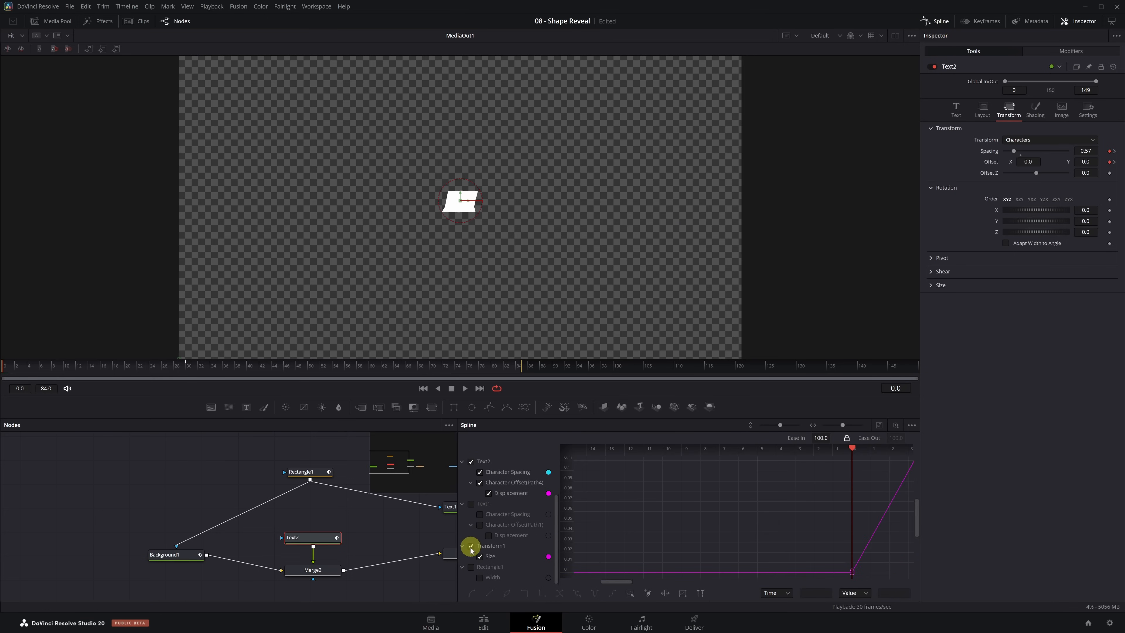
pyautogui.scroll(2, 511, 532)
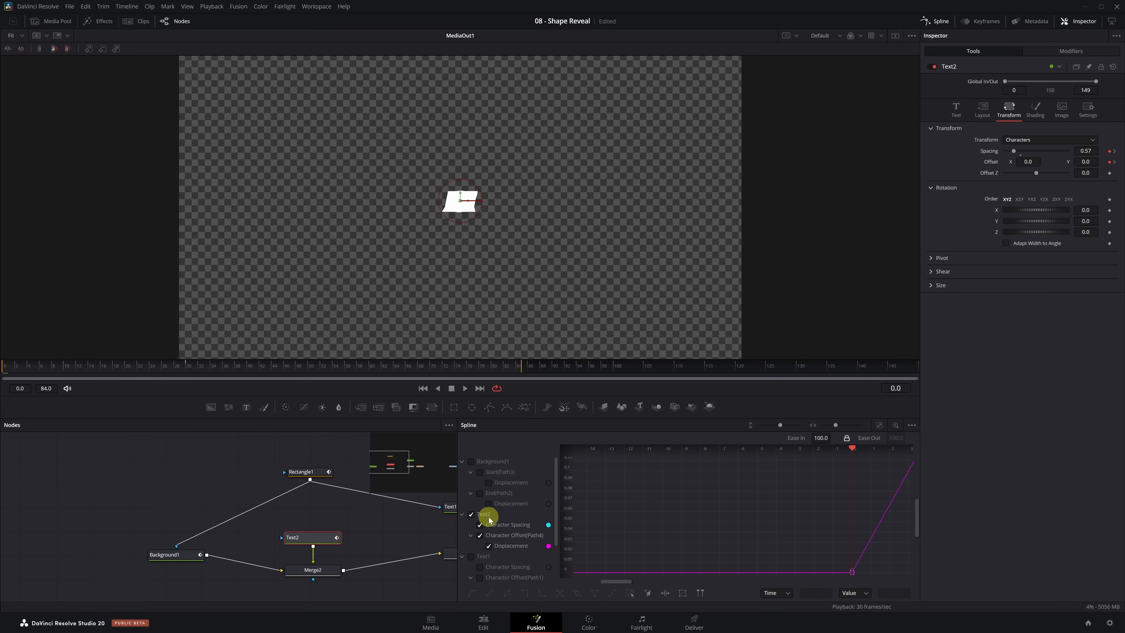
pyautogui.click(880, 426)
# Step: Smooth all of Text2's keyframes, set their linked Ease In/Out to 100, and play the animation
pyautogui.moveTo(892, 459); pyautogui.dragTo(582, 573)
pyautogui.press('s')
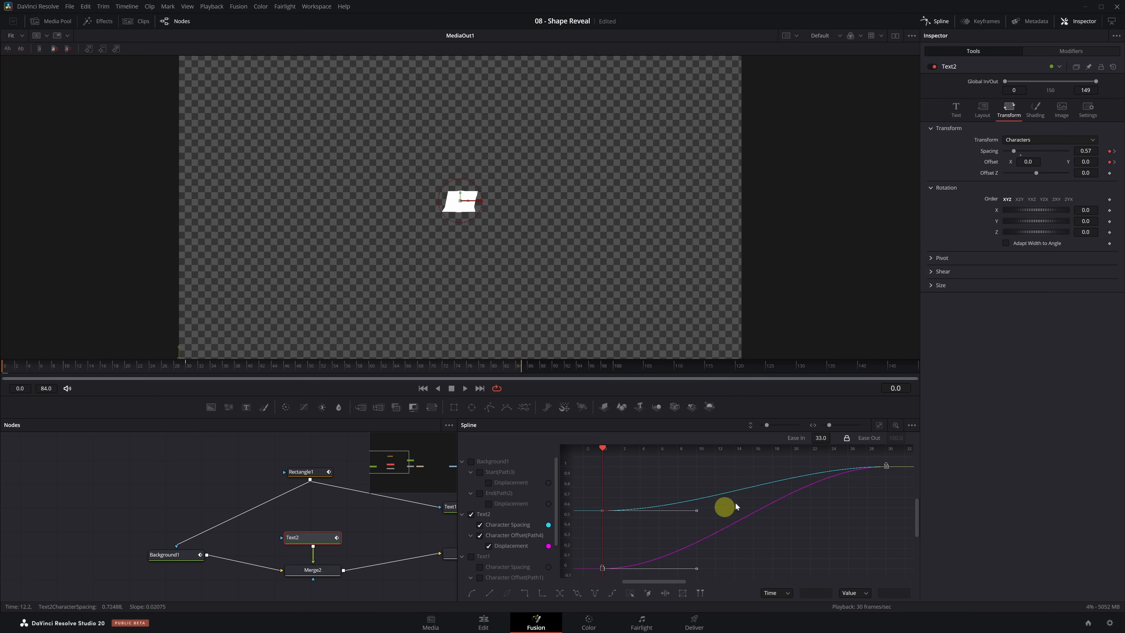
pyautogui.moveTo(820, 438); pyautogui.dragTo(1118, 435)
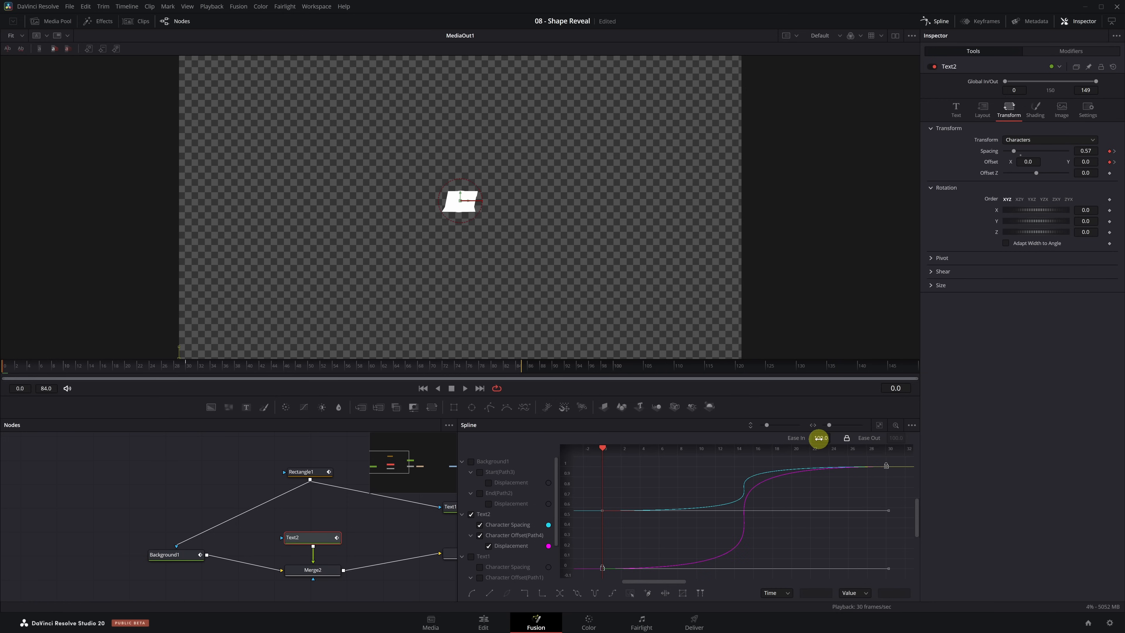
pyautogui.press('space')
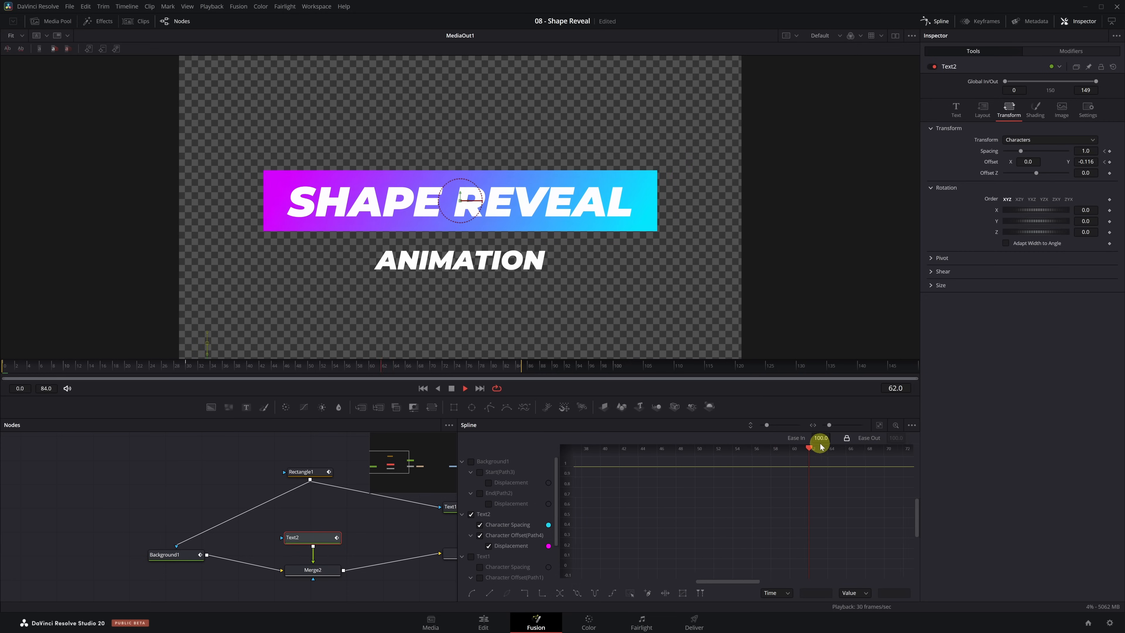
# Step: Stop playback and scrub through frames 10 to 21 to check how the subtitle slides over the gradient rectangle
pyautogui.press('space')
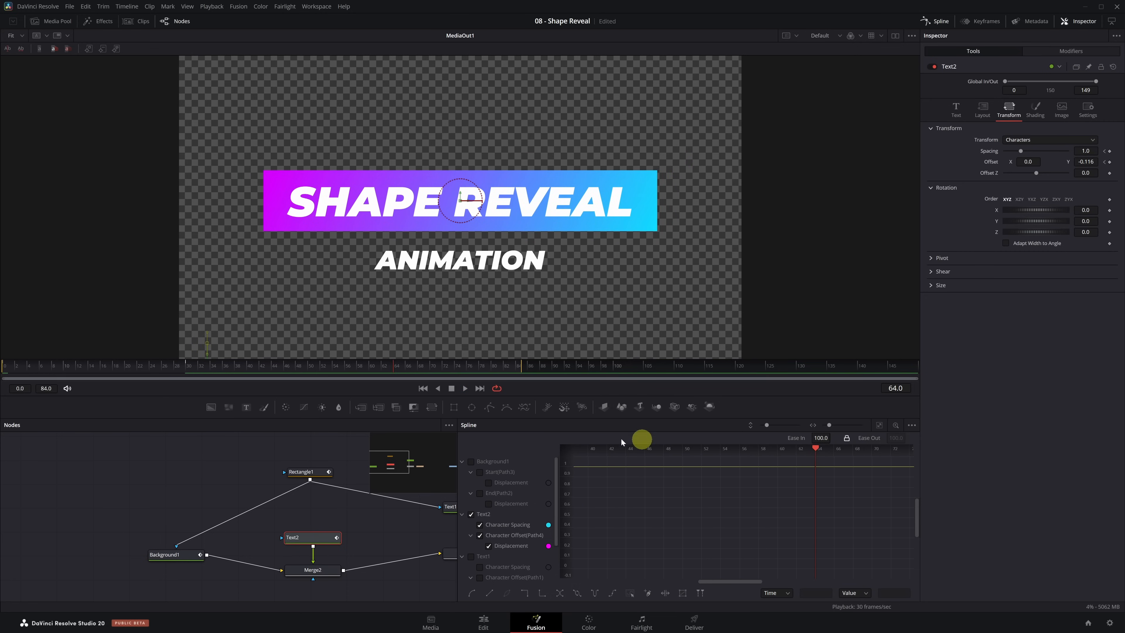
pyautogui.click(66, 370)
pyautogui.moveTo(66, 369); pyautogui.dragTo(91, 366)
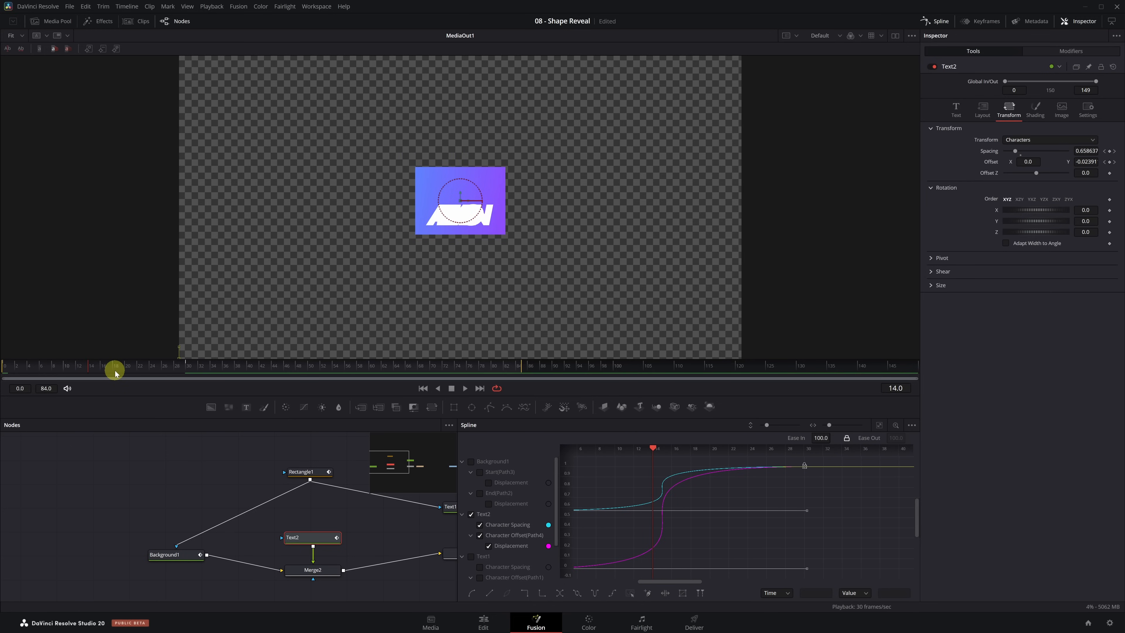
pyautogui.moveTo(115, 370); pyautogui.dragTo(131, 372)
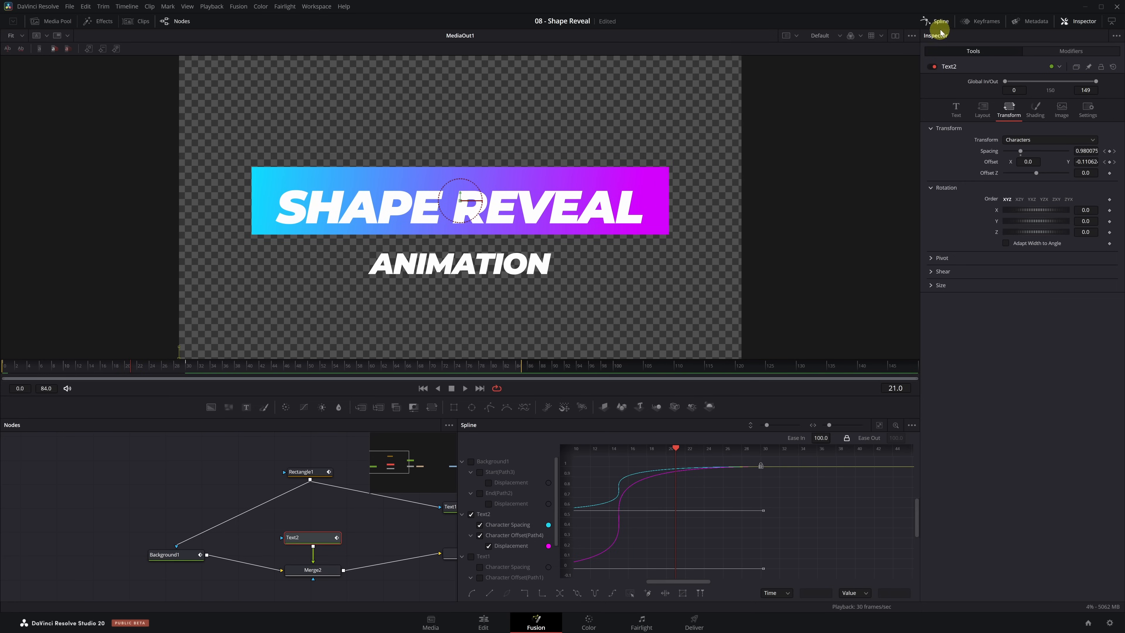
# Step: Close the Spline editor, set Merge2's operator to Under, and scrub to frame 30 to check the subtitle's layering
pyautogui.click(935, 21)
pyautogui.click(312, 576)
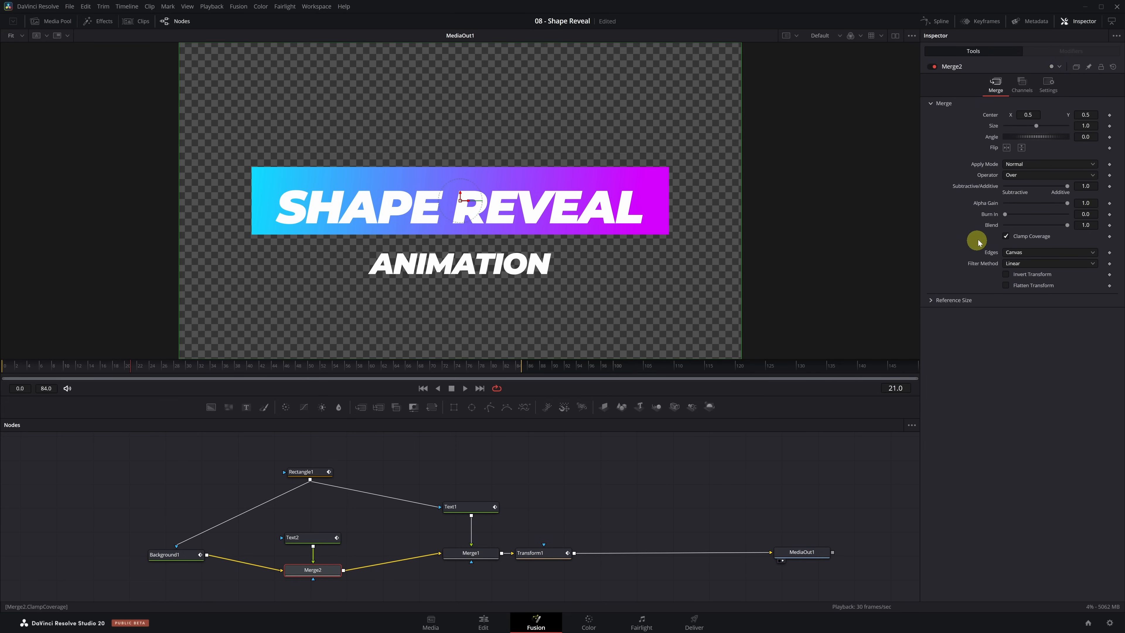
pyautogui.click(1093, 177)
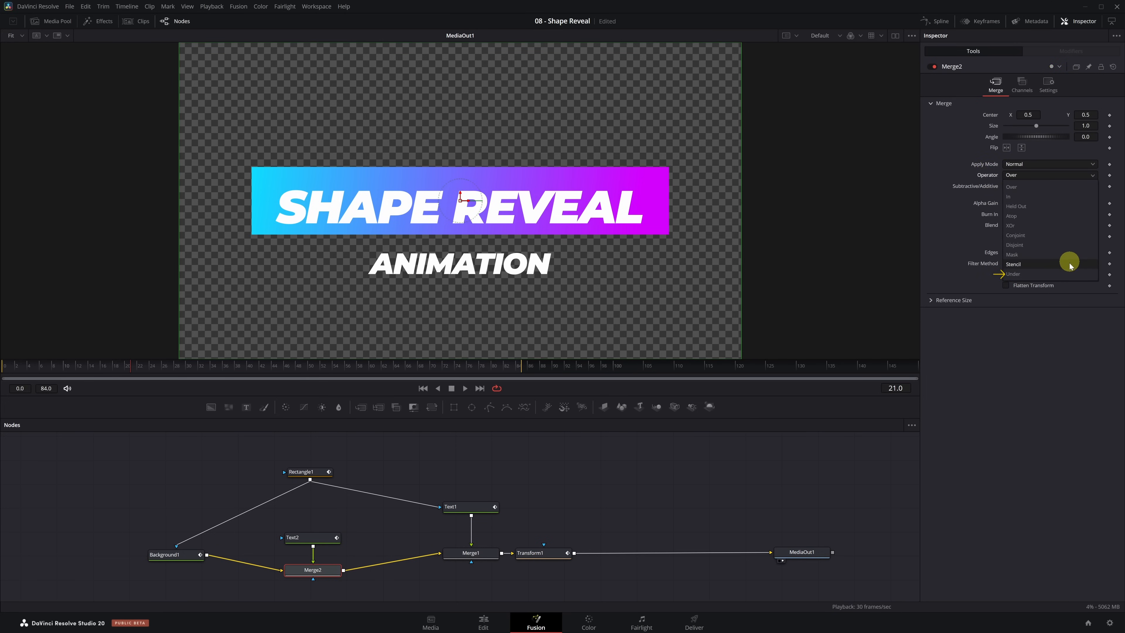
pyautogui.click(1070, 273)
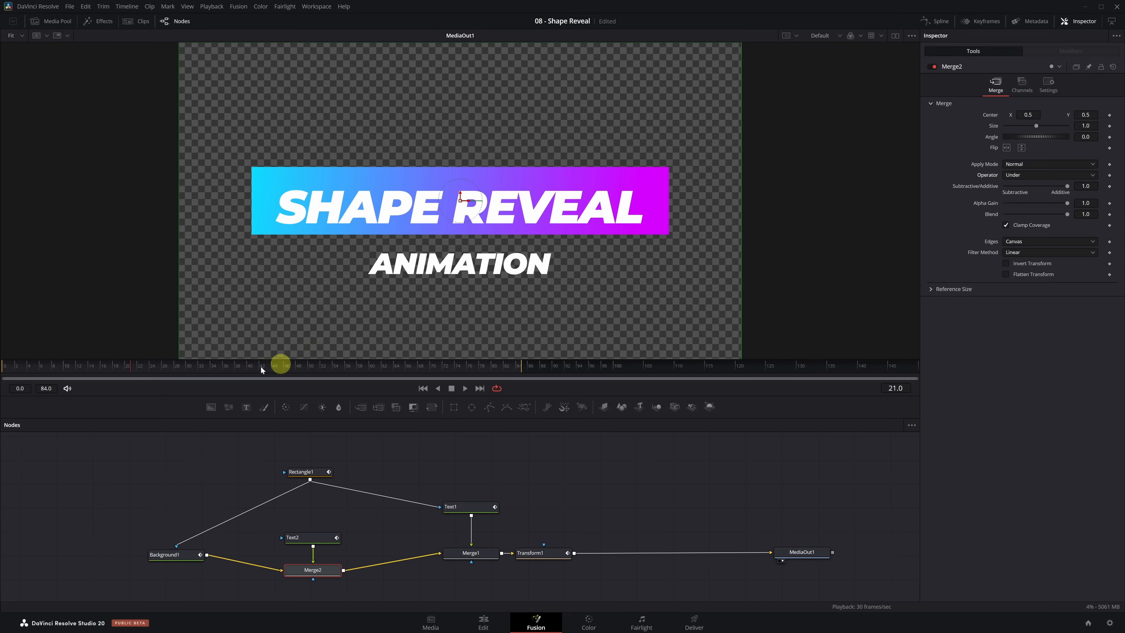
pyautogui.click(69, 374)
pyautogui.moveTo(69, 374); pyautogui.dragTo(187, 369)
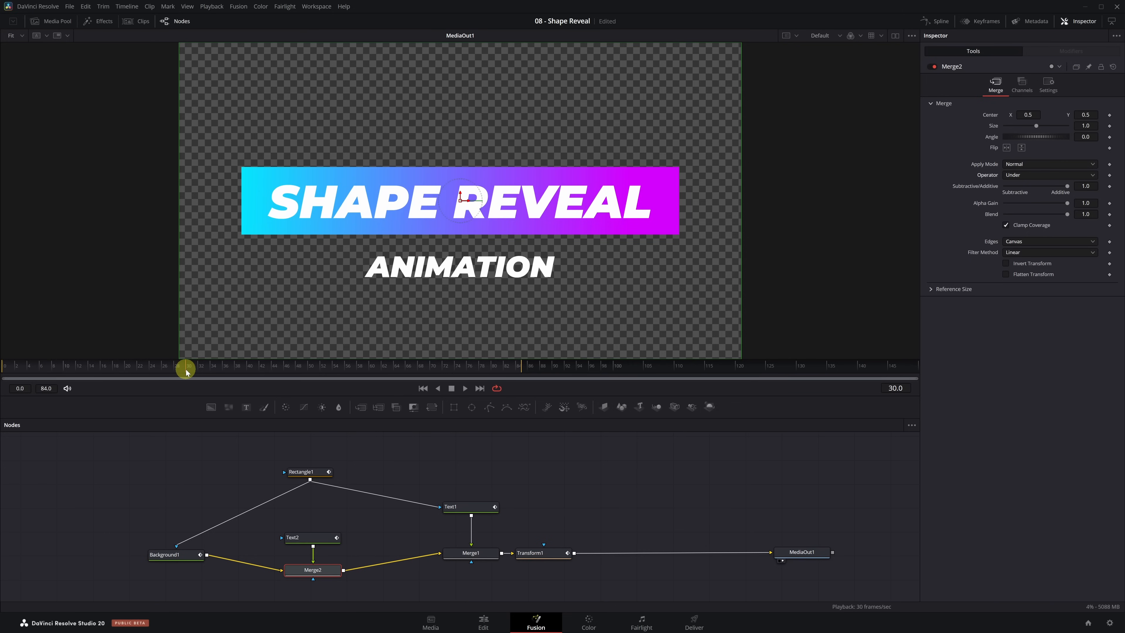
# Step: Mask Text2 with a new rectangle below the gradient bar, centred at about X 0.498, Y 0.143 and about 0.856 wide
pyautogui.click(307, 538)
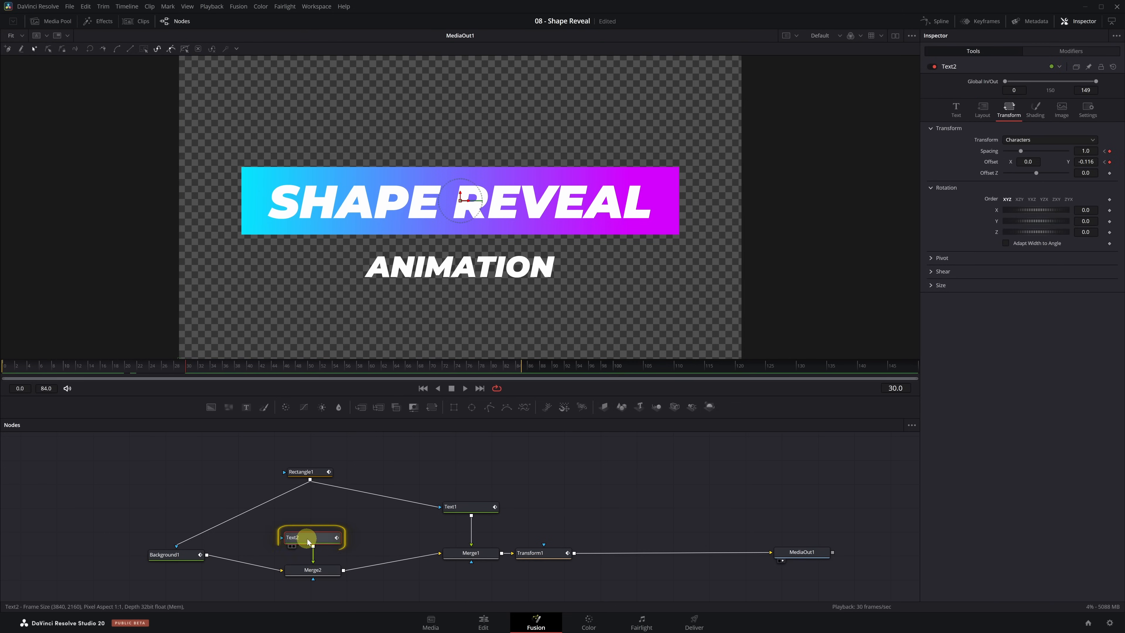
pyautogui.click(456, 412)
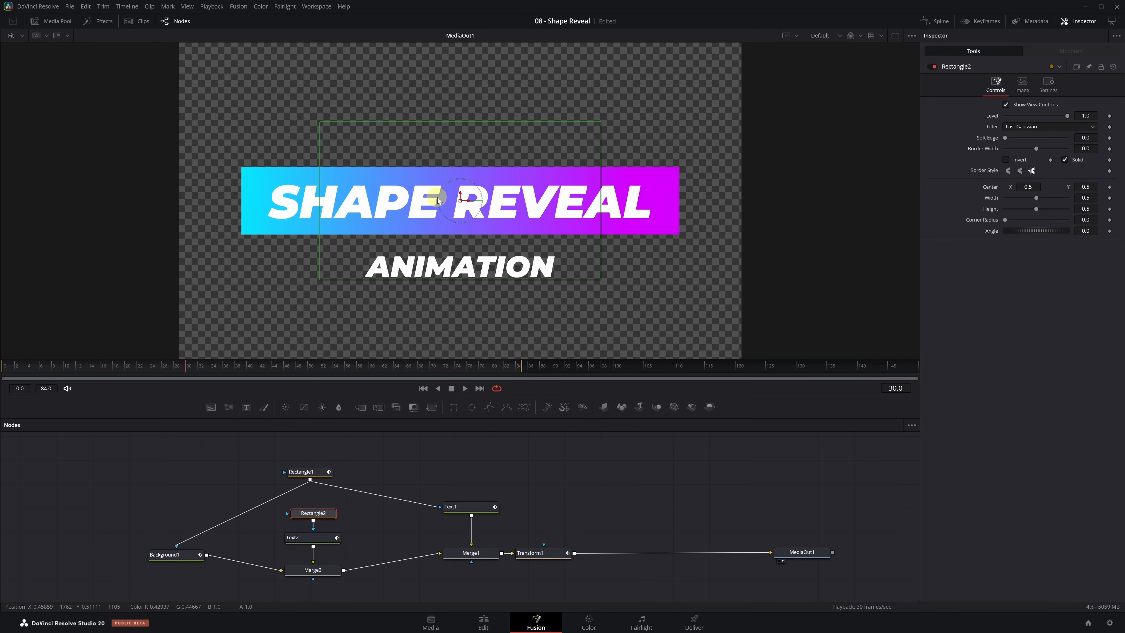
pyautogui.moveTo(461, 202); pyautogui.dragTo(459, 304)
pyautogui.moveTo(589, 256); pyautogui.dragTo(698, 258)
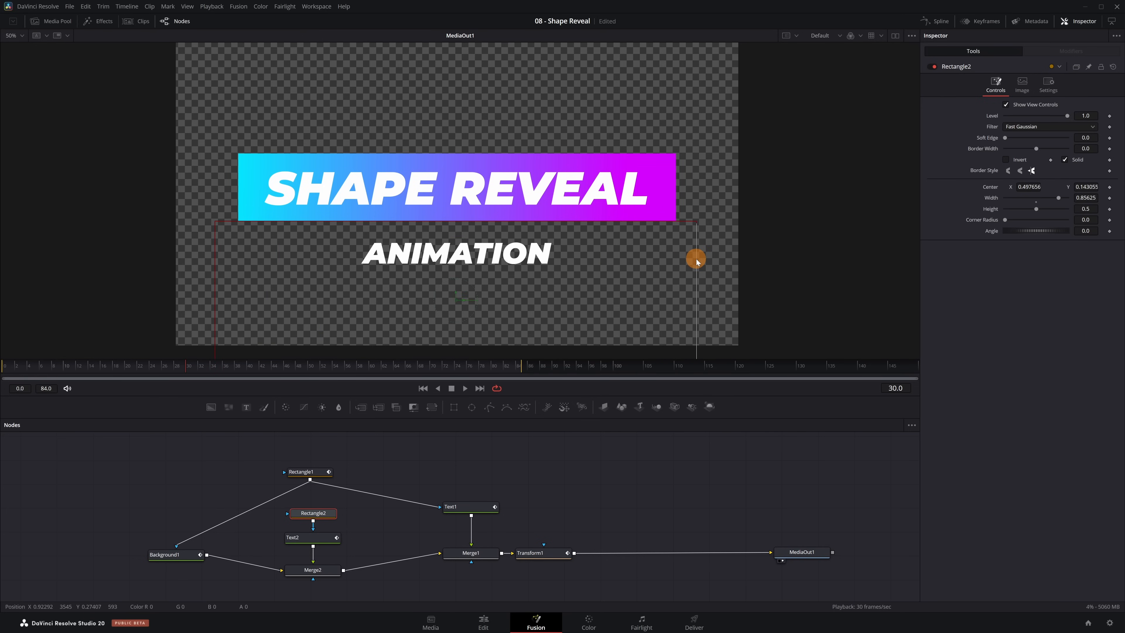
# Step: Play the animation to check the subtitle's mask and save the project
pyautogui.press('space')
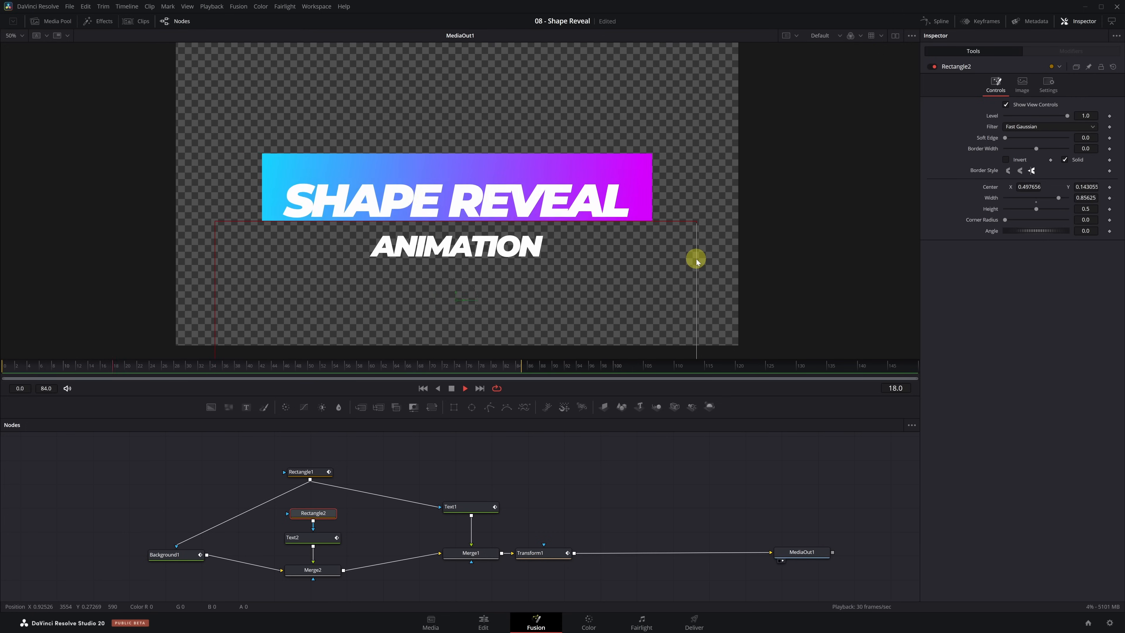
pyautogui.press('space')
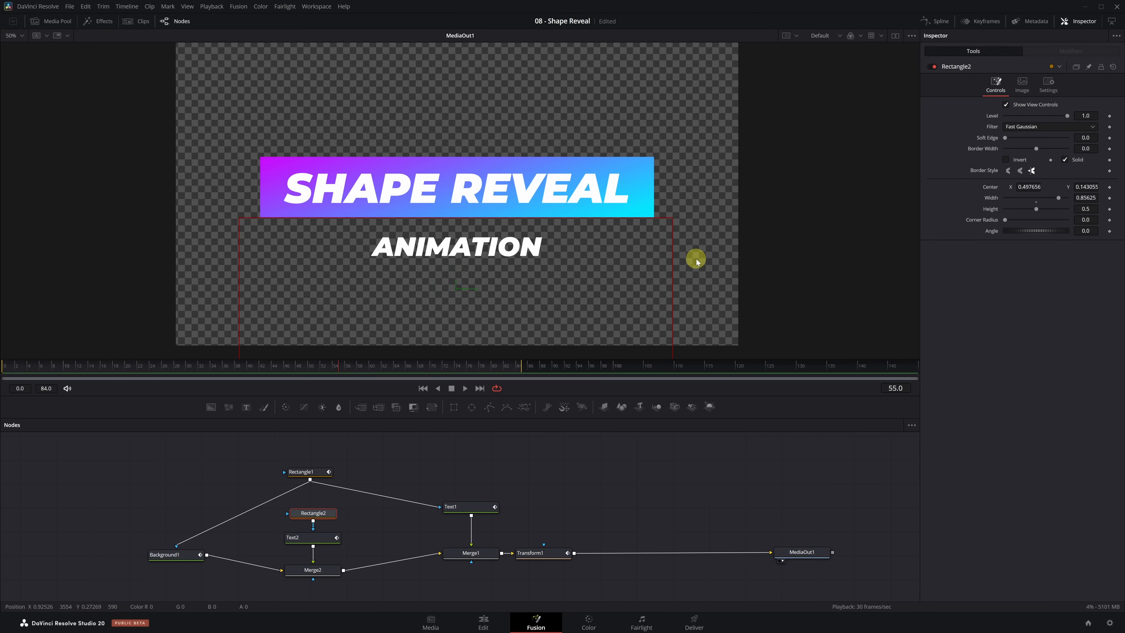
pyautogui.hotkey('ctrl', 's')
# Step: Enable motion blur on Text1 and raise its blur quality
pyautogui.click(462, 507)
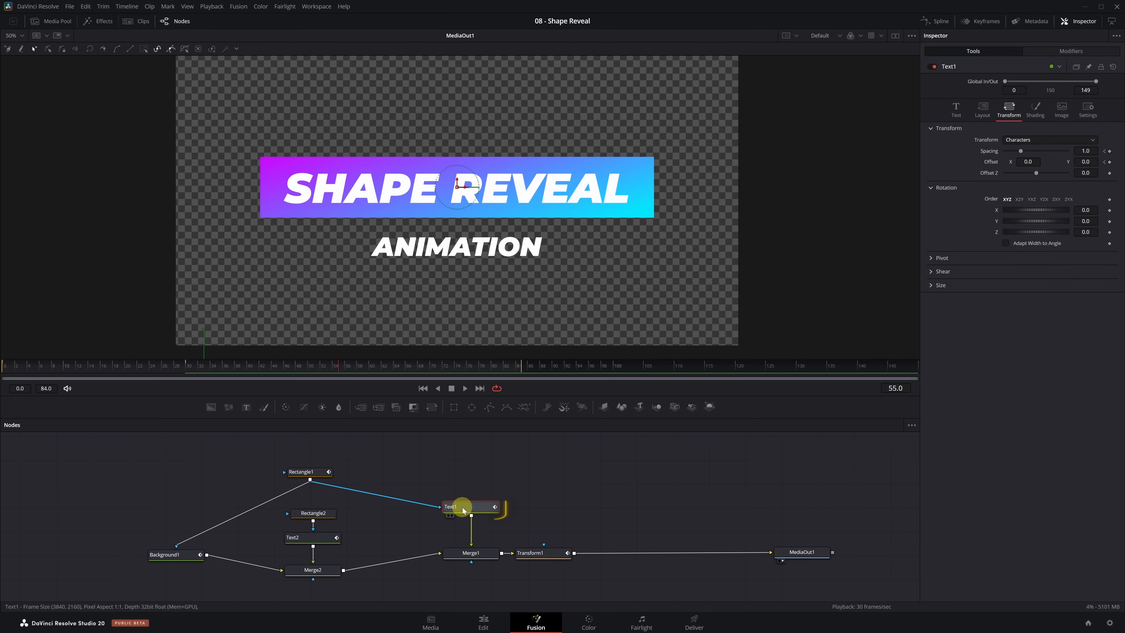
pyautogui.click(1088, 122)
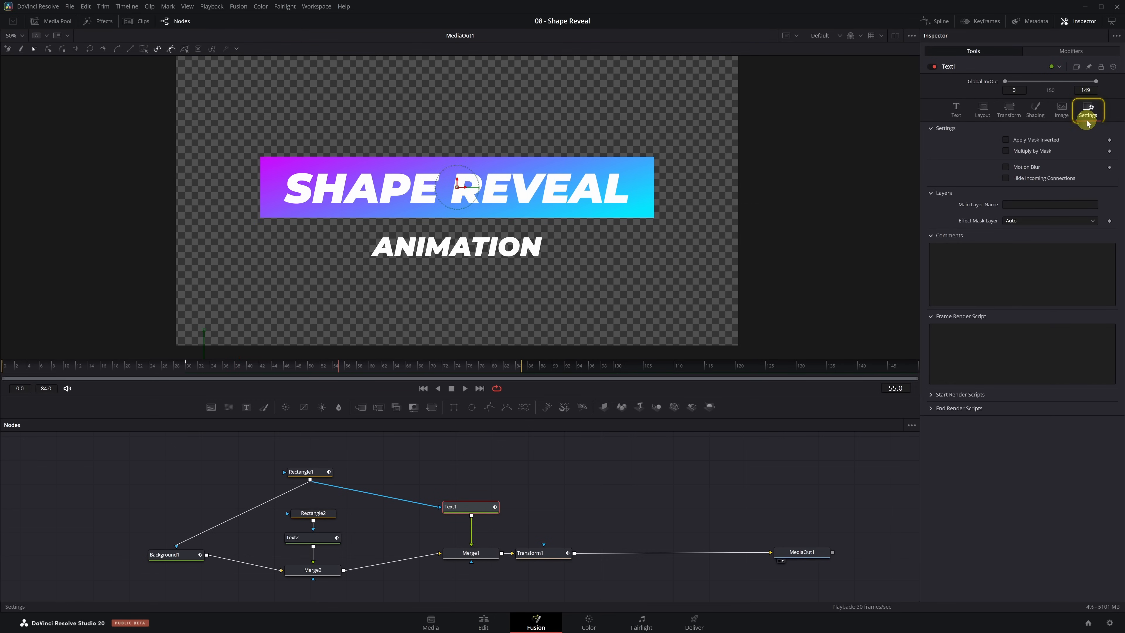
pyautogui.click(1005, 167)
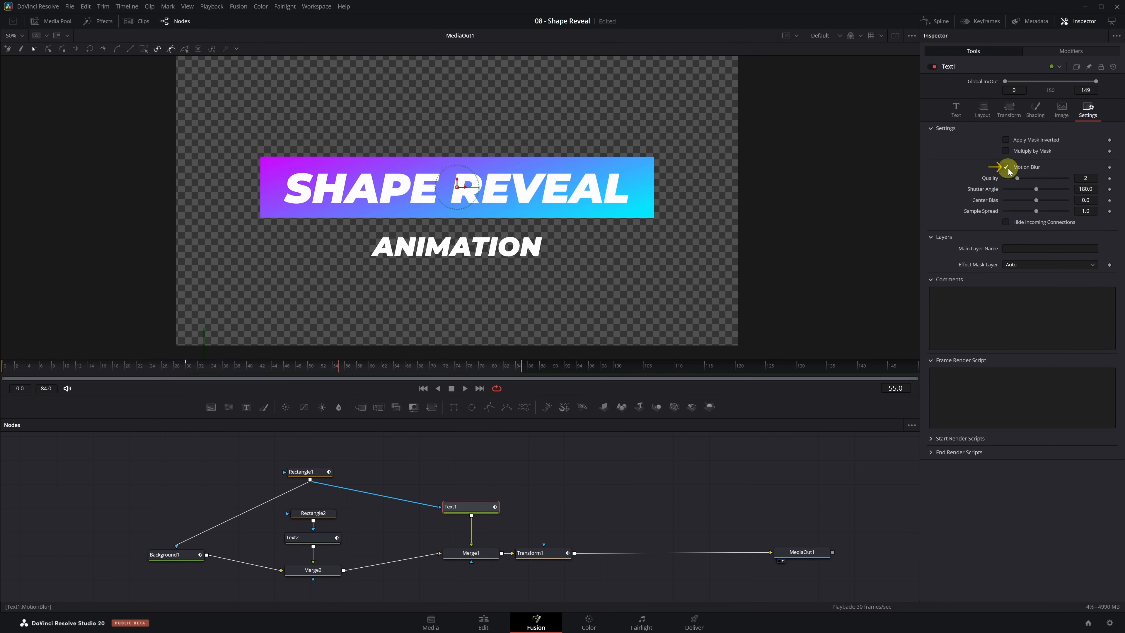
pyautogui.moveTo(1067, 180); pyautogui.dragTo(1083, 180)
# Step: Enable motion blur on Text2 and raise its blur quality
pyautogui.click(316, 537)
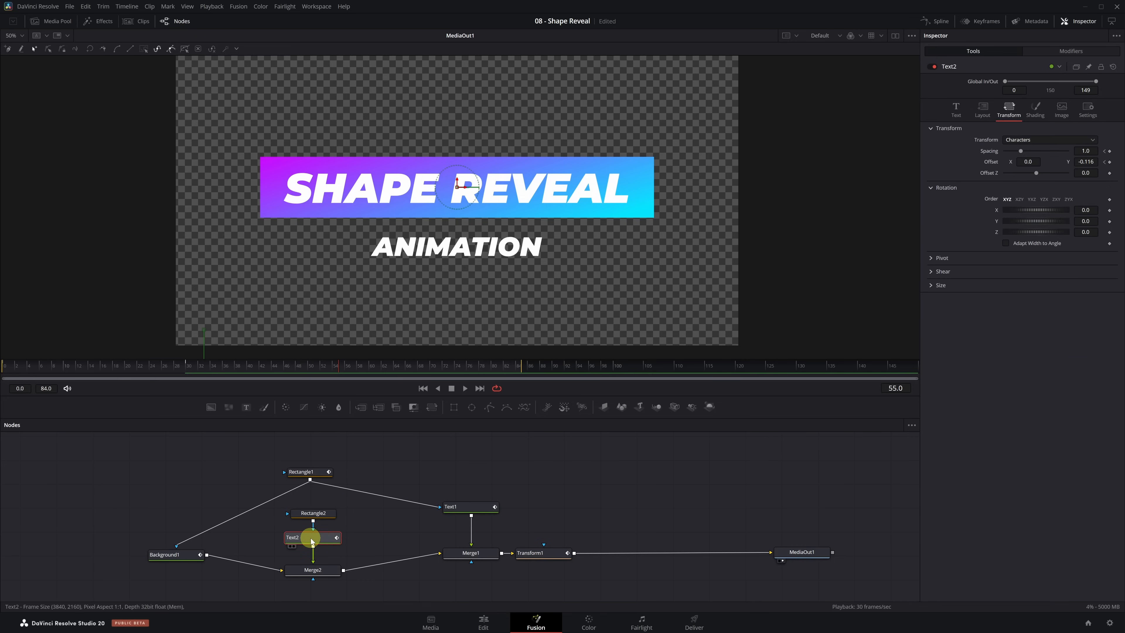
pyautogui.click(1088, 109)
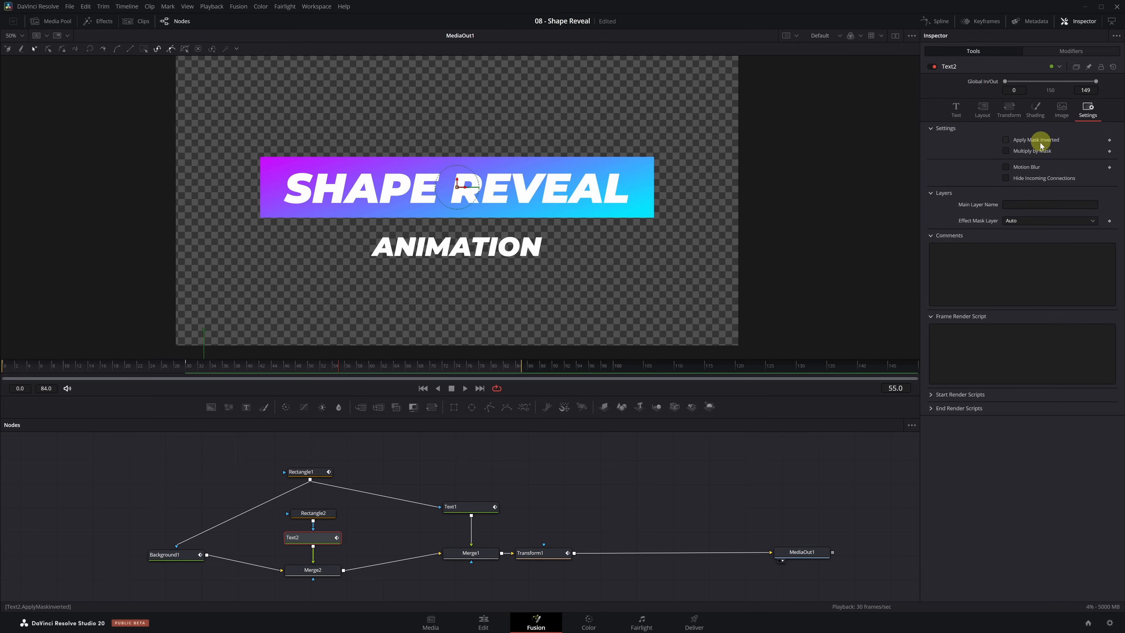
pyautogui.click(1006, 168)
pyautogui.moveTo(1016, 178); pyautogui.dragTo(1081, 179)
# Step: Enable motion blur on Rectangle1 with a higher blur quality and play the animation
pyautogui.click(302, 473)
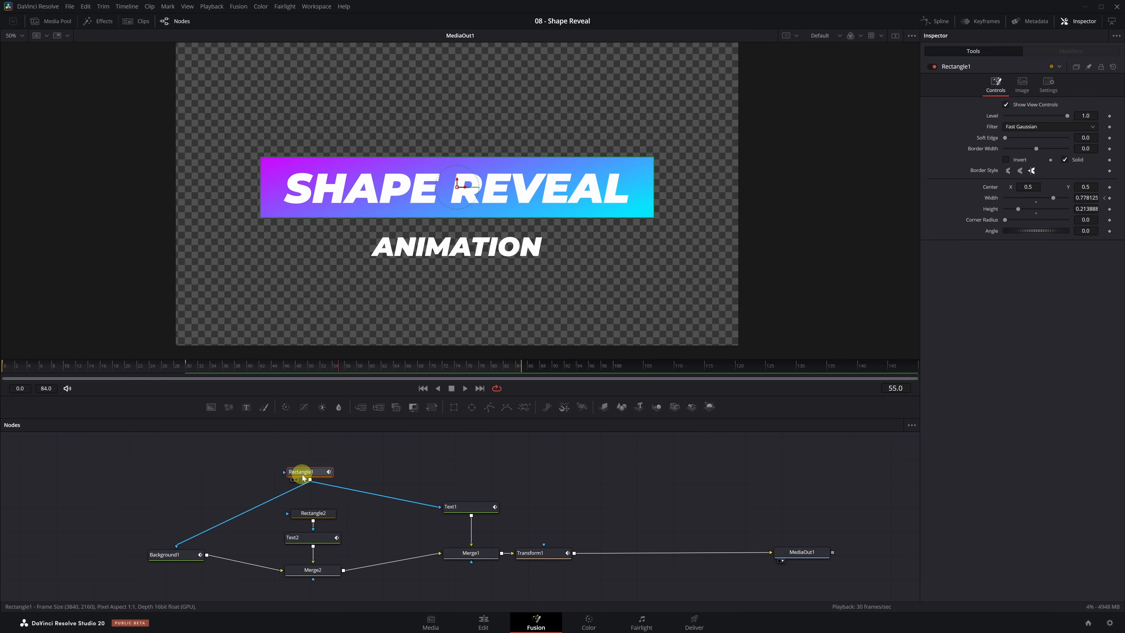
pyautogui.click(1050, 88)
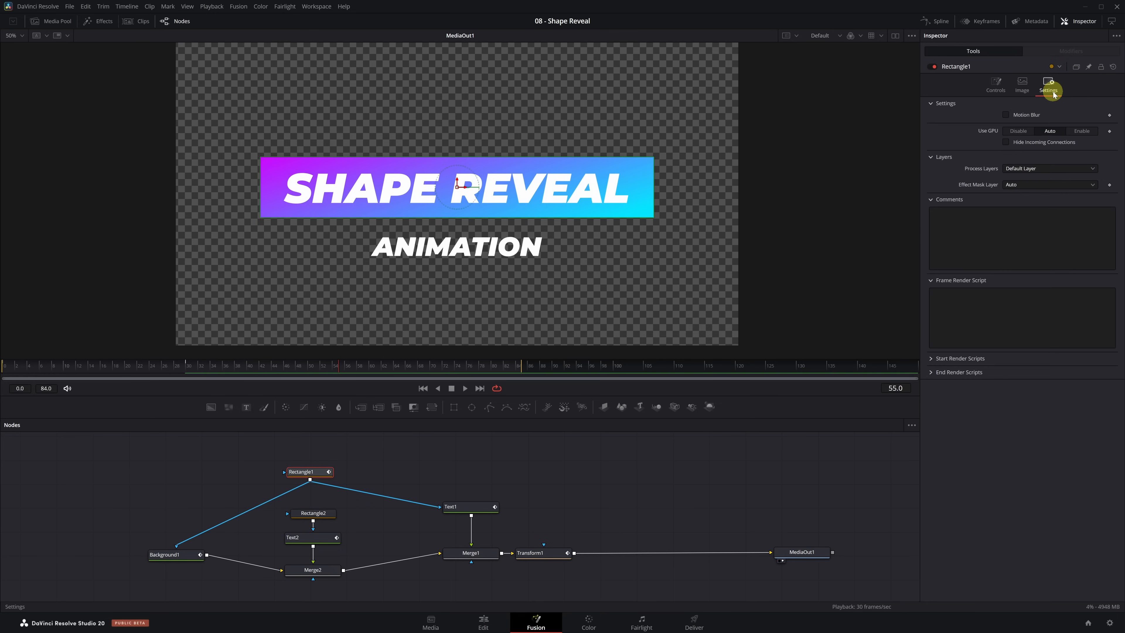
pyautogui.click(1006, 115)
pyautogui.moveTo(1017, 126); pyautogui.dragTo(1074, 126)
pyautogui.press('space')
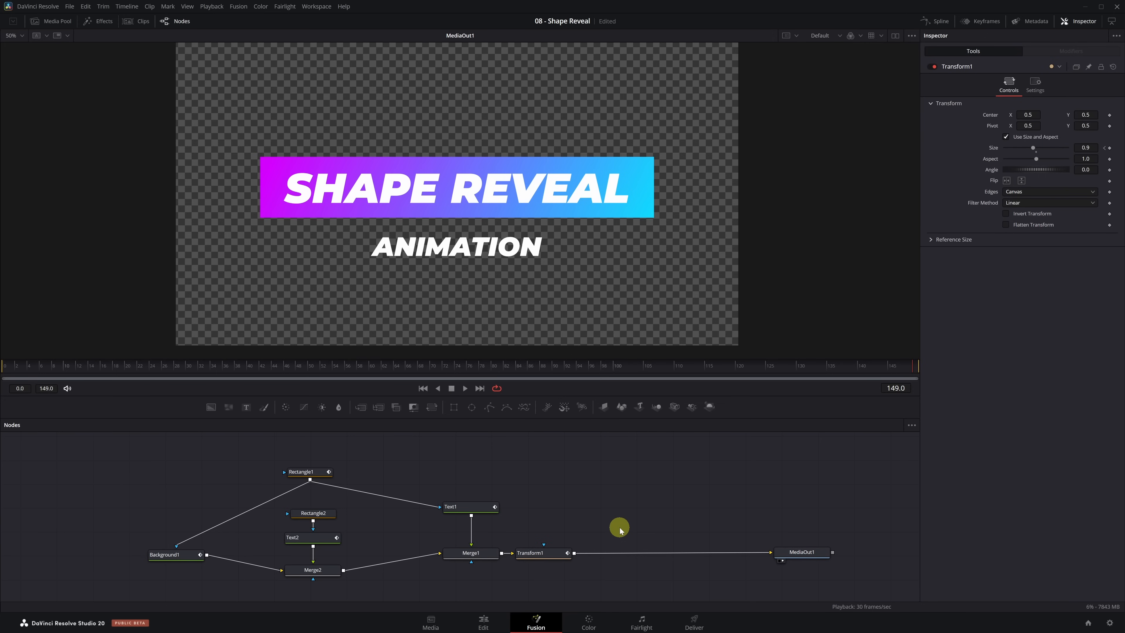
# Step: Insert a Time Stretcher node between Transform1 and MediaOut1
pyautogui.click(550, 554)
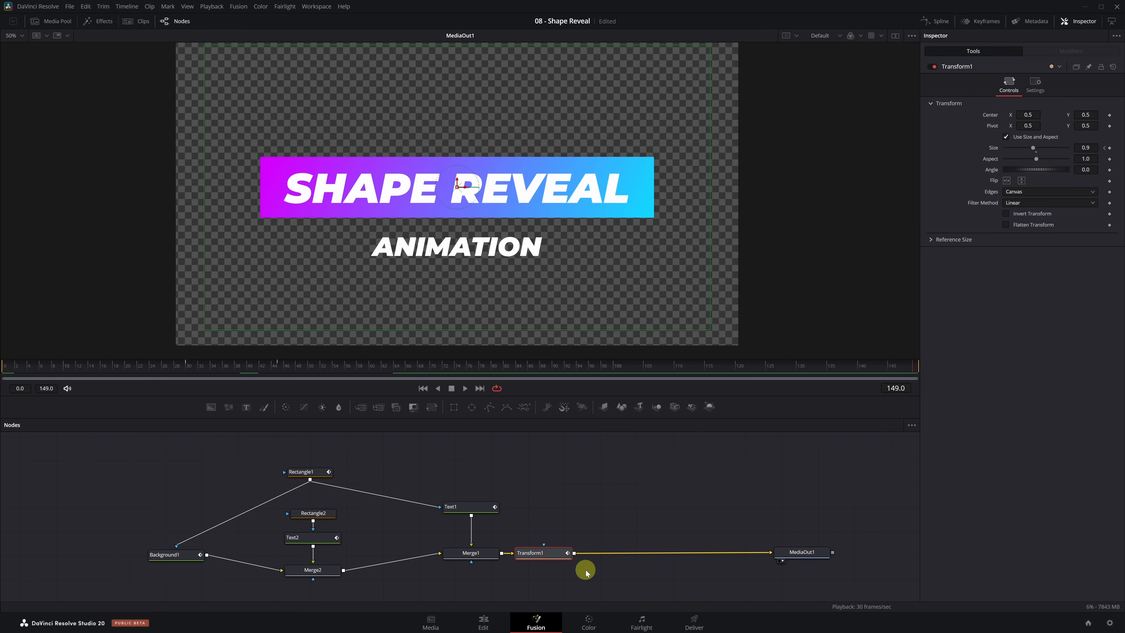
pyautogui.hotkey('shift', 'space')
pyautogui.write('t')
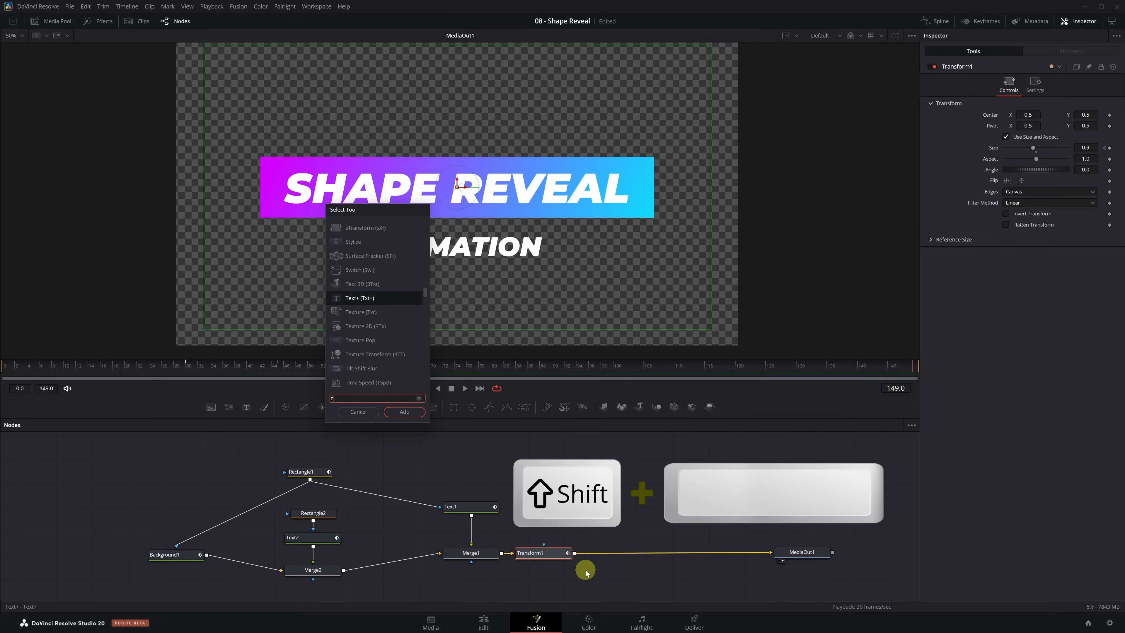
pyautogui.write('ime stre')
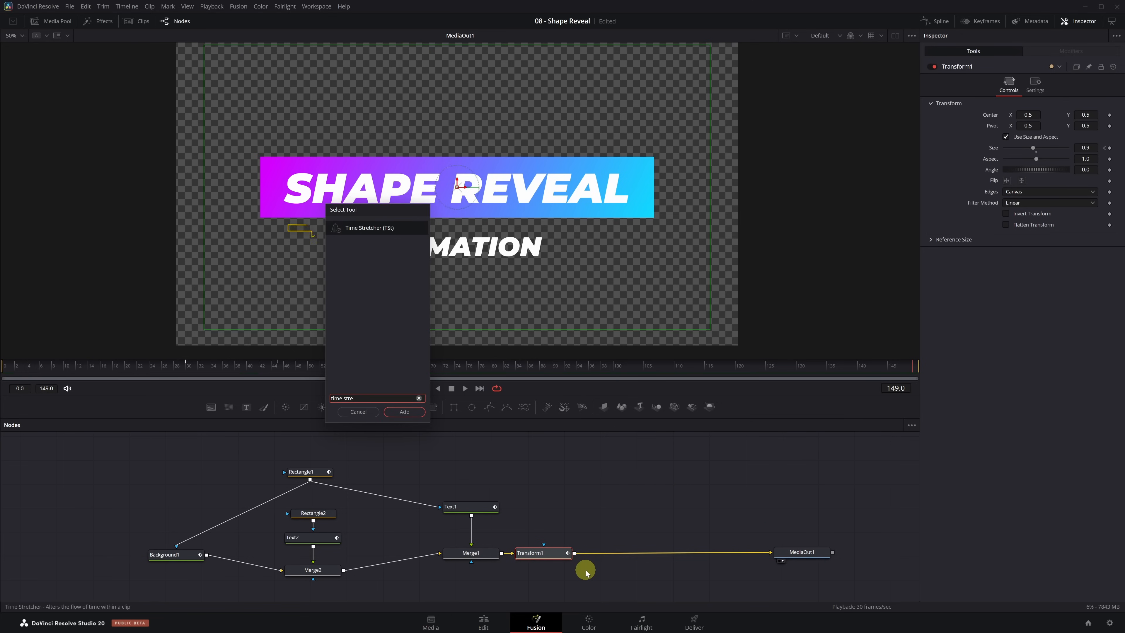
pyautogui.click(355, 234)
pyautogui.click(404, 413)
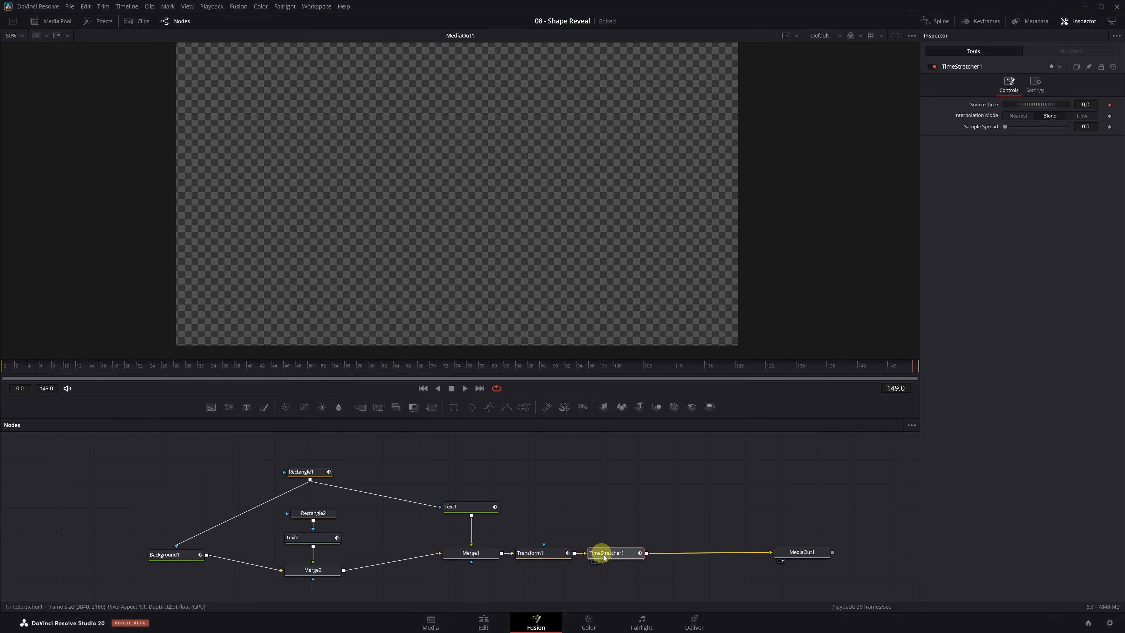
# Step: Check Background1's keyframe positions from frame 0, then keyframe TimeStretcher1's Source Time at 65 on frame 65
pyautogui.click(5, 370)
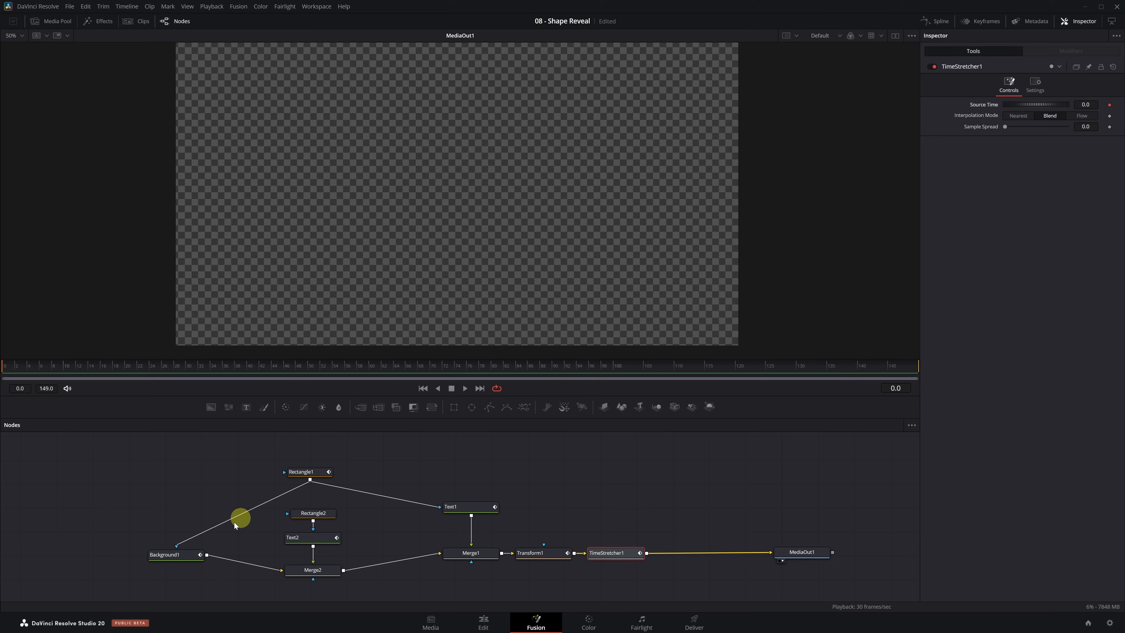
pyautogui.click(178, 557)
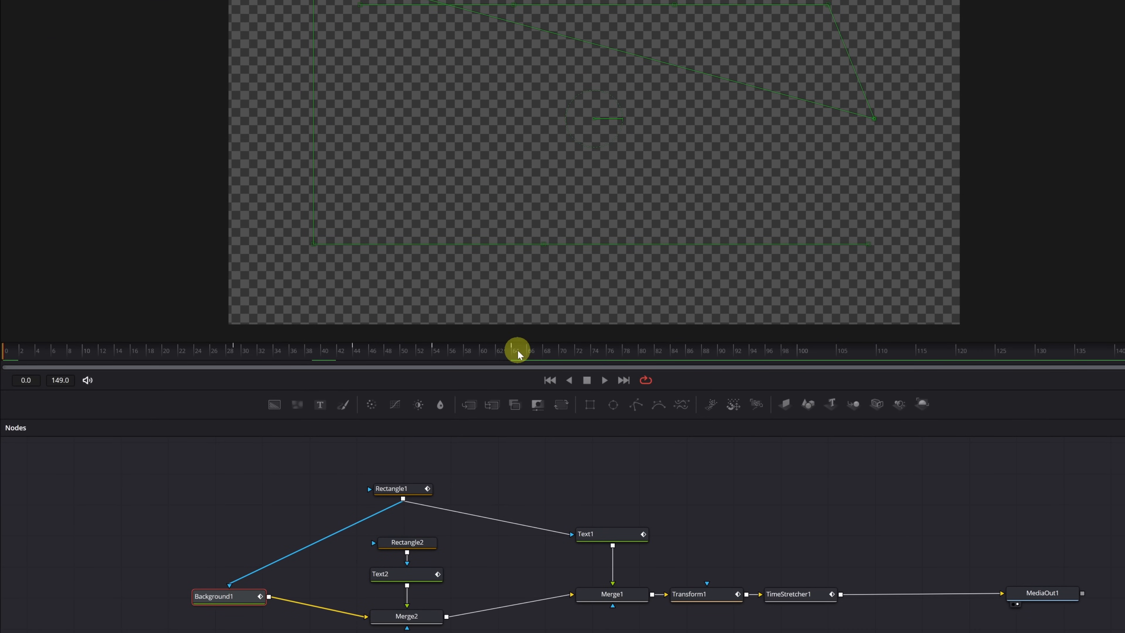
pyautogui.click(518, 353)
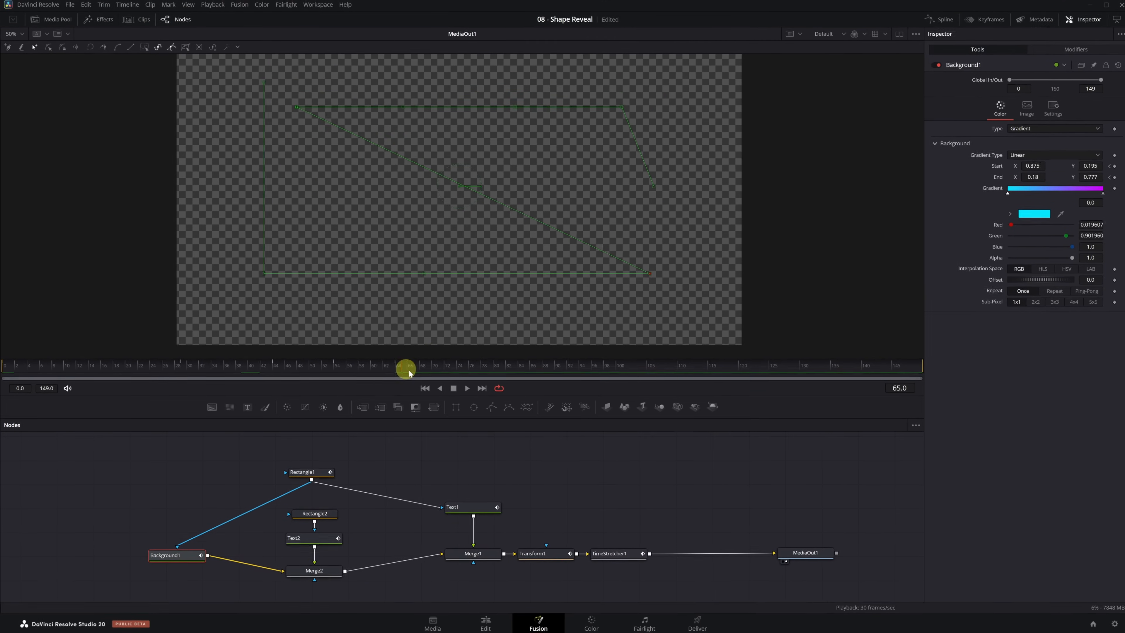
pyautogui.click(629, 553)
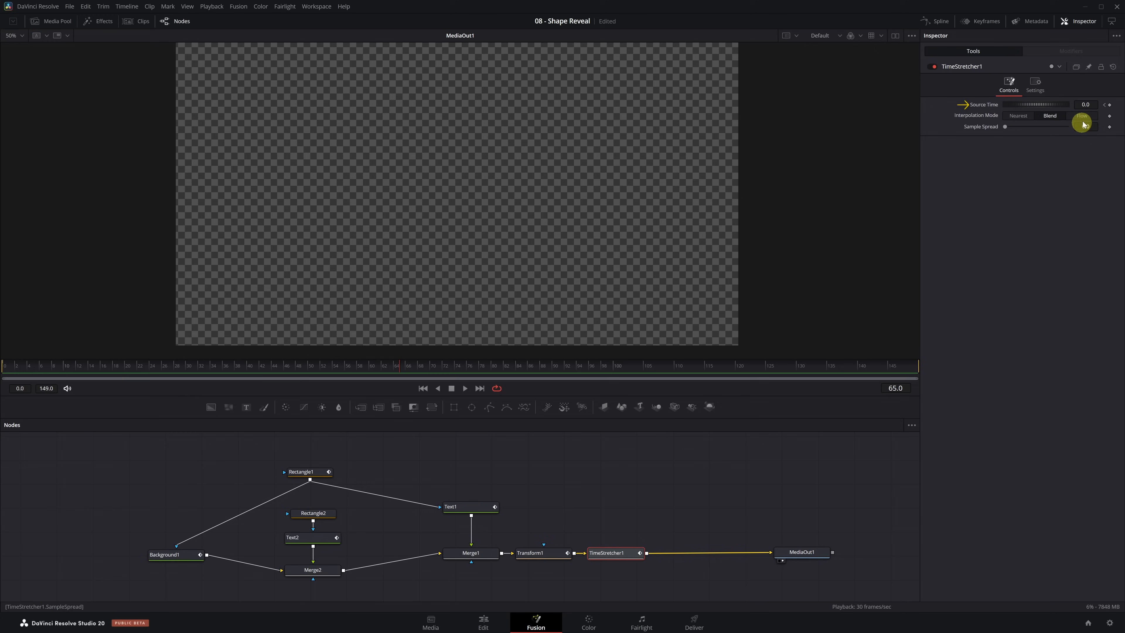
pyautogui.click(1087, 104)
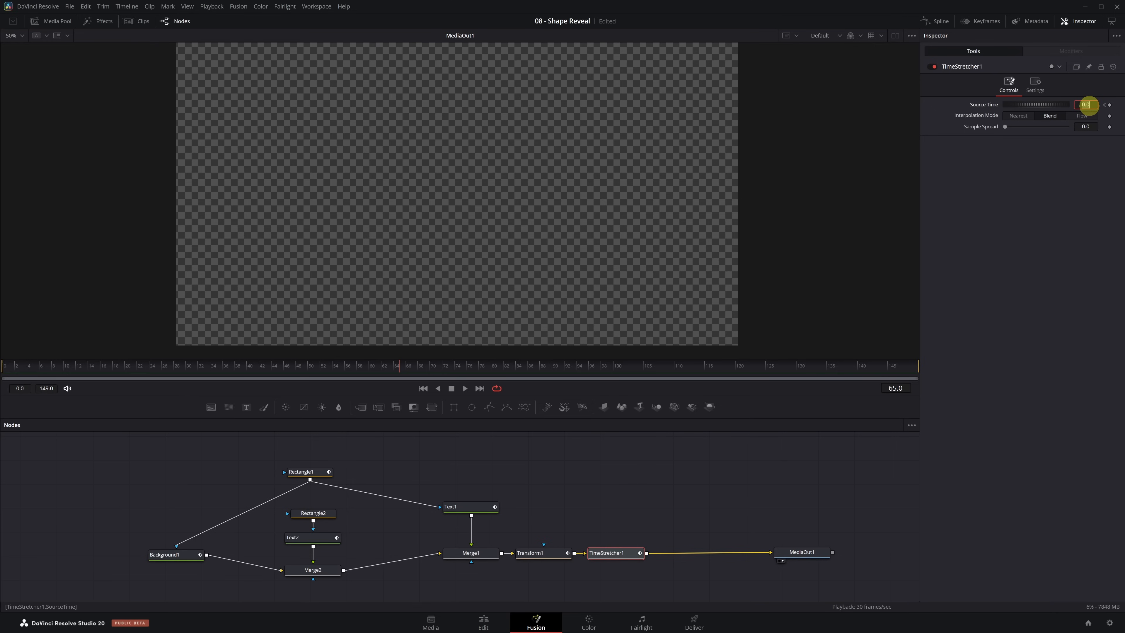
pyautogui.press('Return')
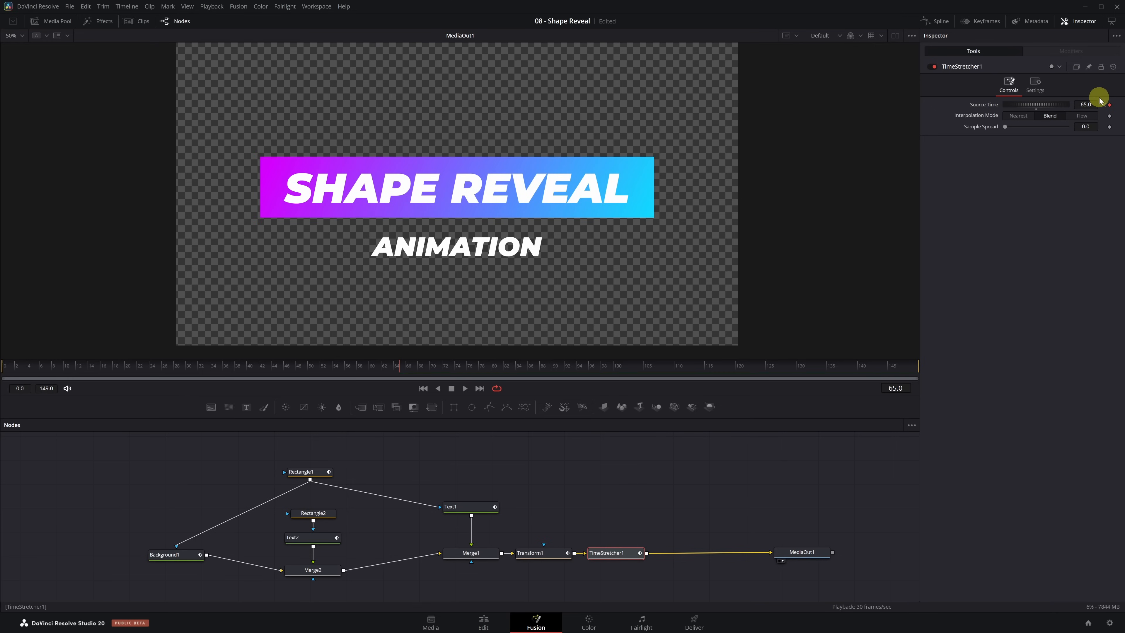
# Step: At frame 149, set TimeStretcher1's Source Time to 0 so the animation ends in reverse
pyautogui.click(913, 365)
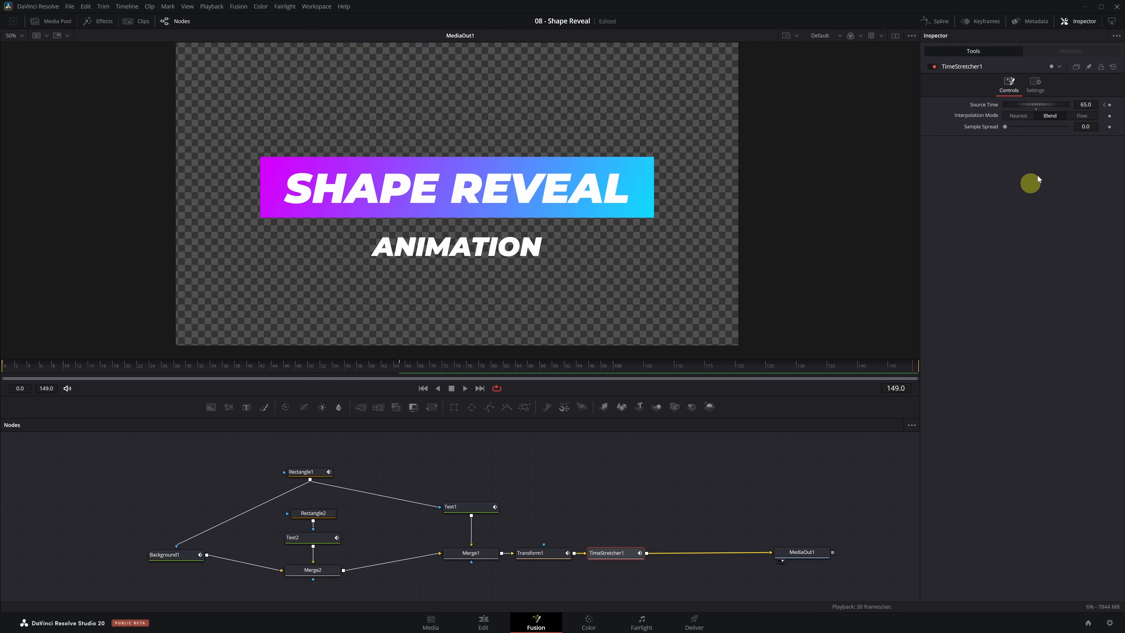
pyautogui.click(1090, 104)
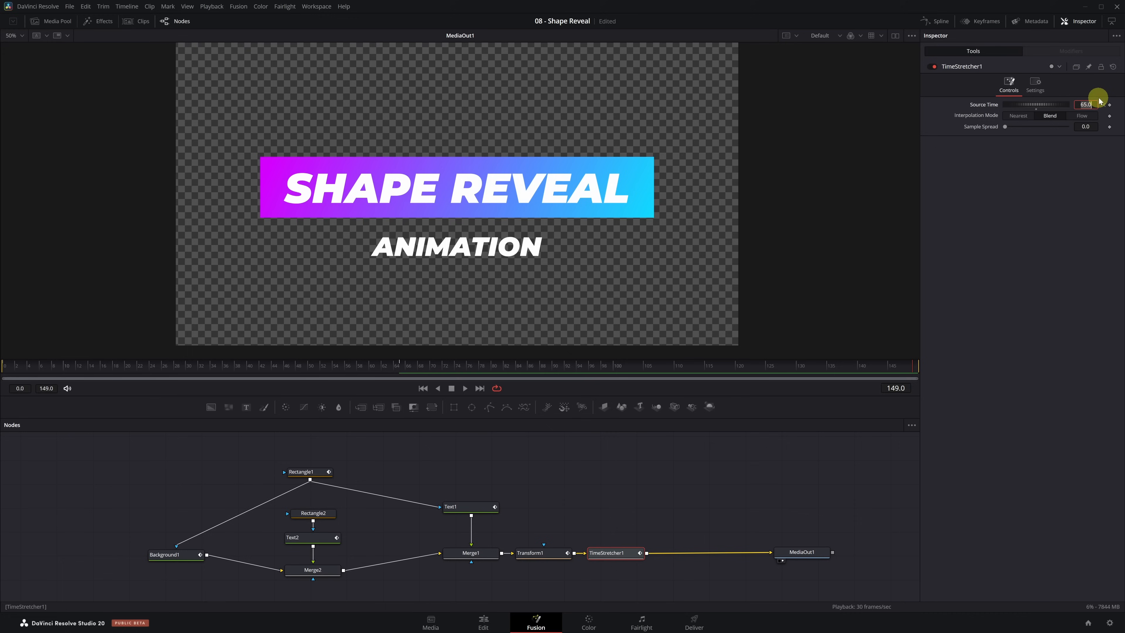
pyautogui.write('0')
pyautogui.press('Return')
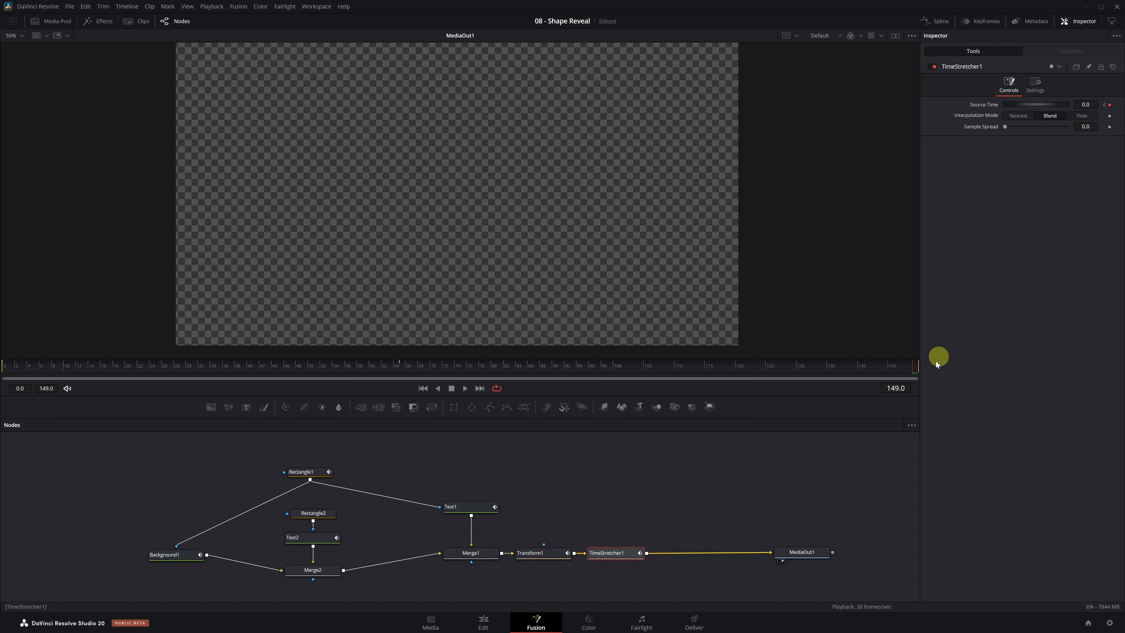
# Step: At frame 84, set TimeStretcher1's Source Time to 65 and switch to the Edit page to play the composition
pyautogui.click(906, 388)
pyautogui.write('-65')
pyautogui.press('Return')
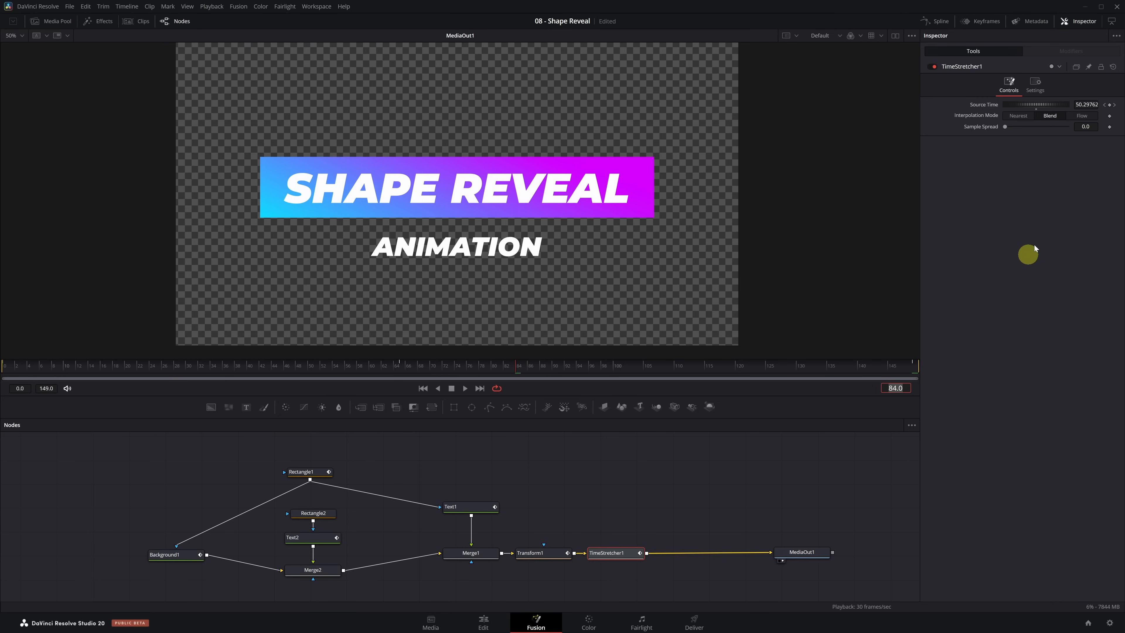
pyautogui.click(1095, 105)
pyautogui.click(1094, 105)
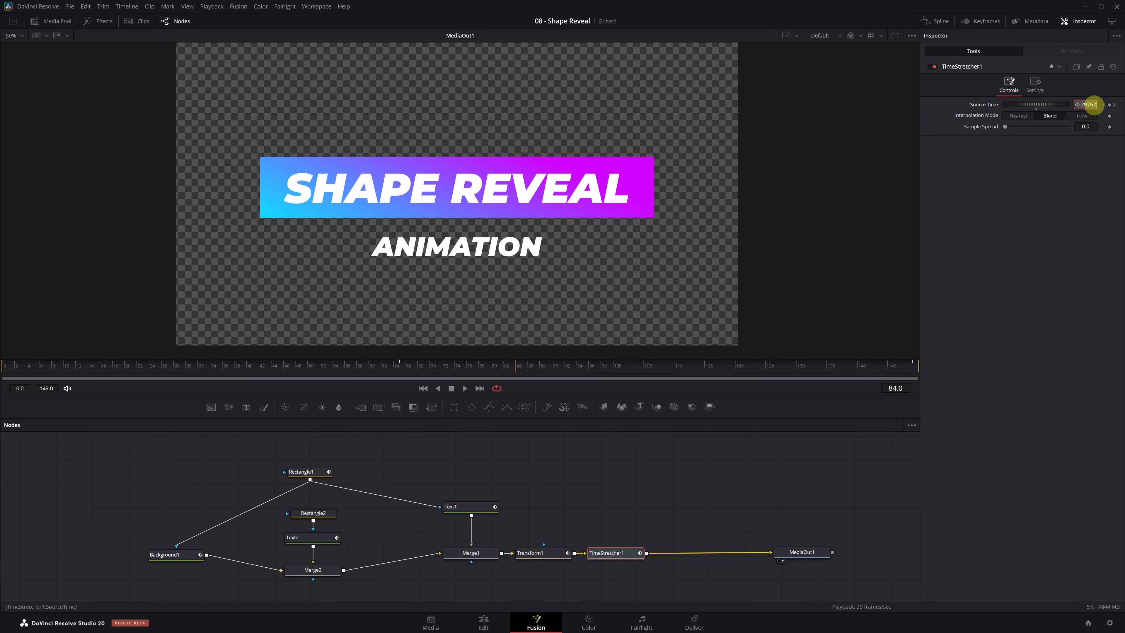
pyautogui.write('65')
pyautogui.press('Return')
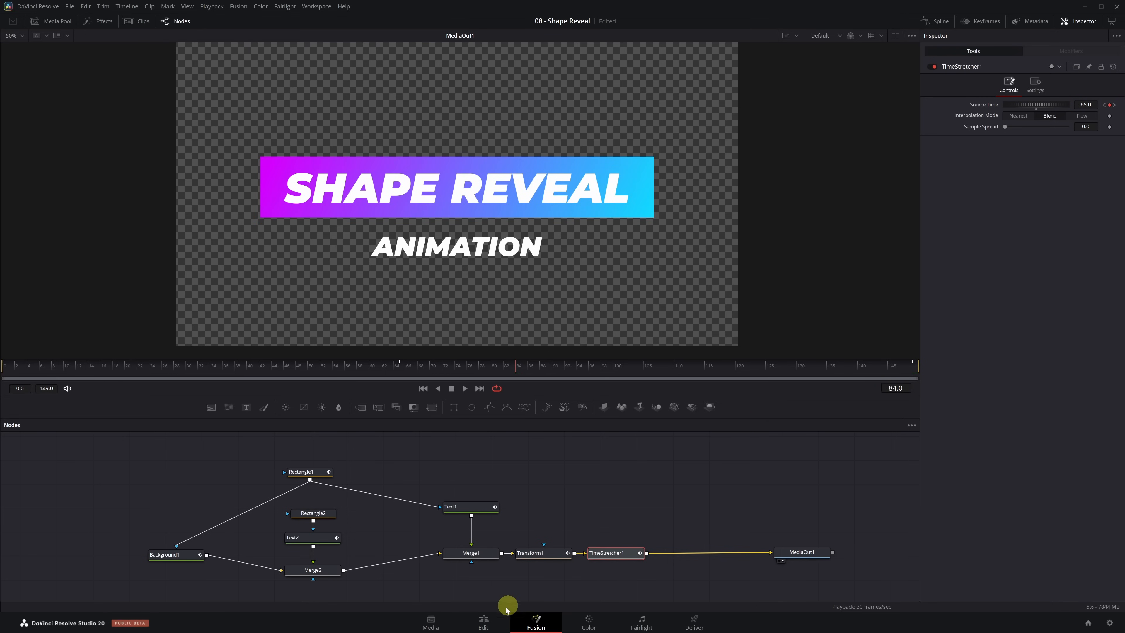
pyautogui.click(484, 621)
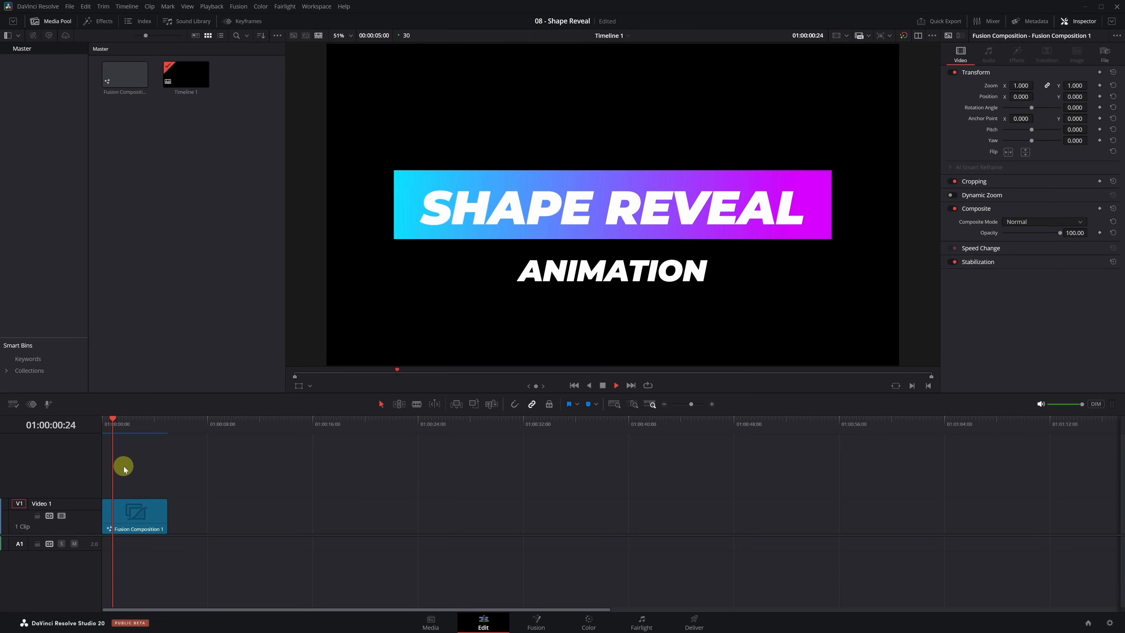